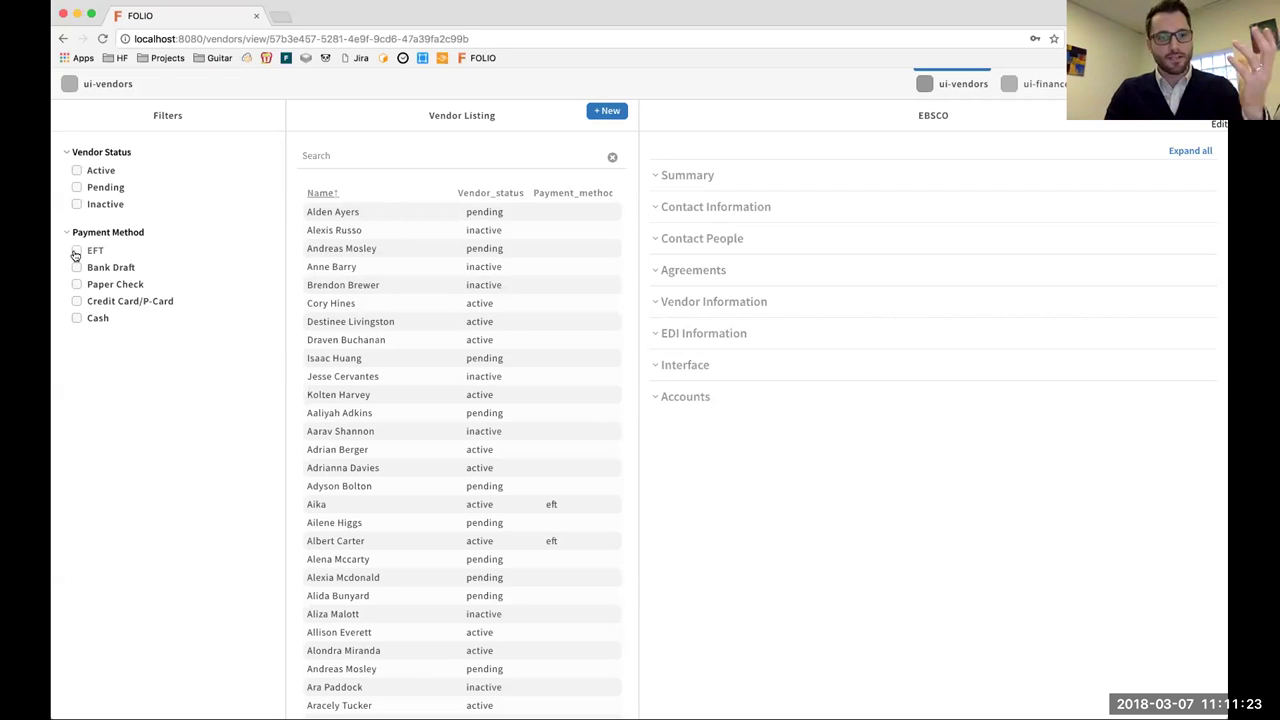
Filter the vendor listing to Active vendors and clear that filter.
click(77, 171)
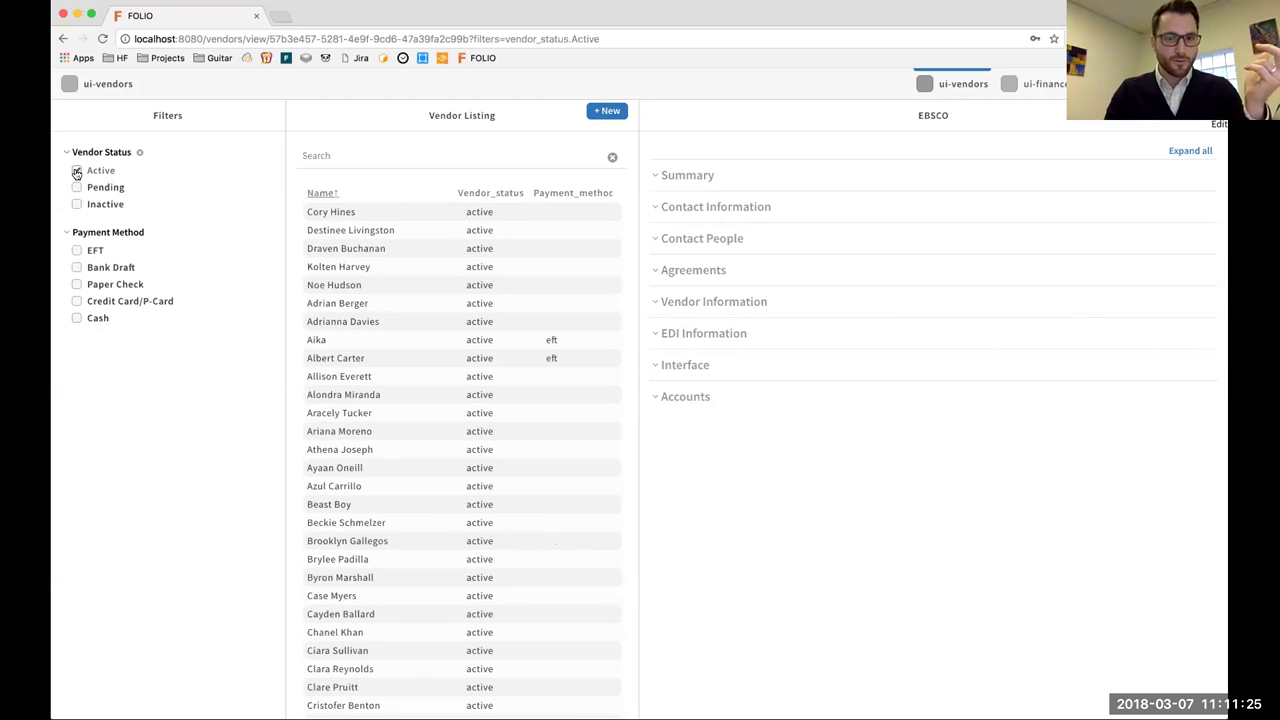
click(77, 171)
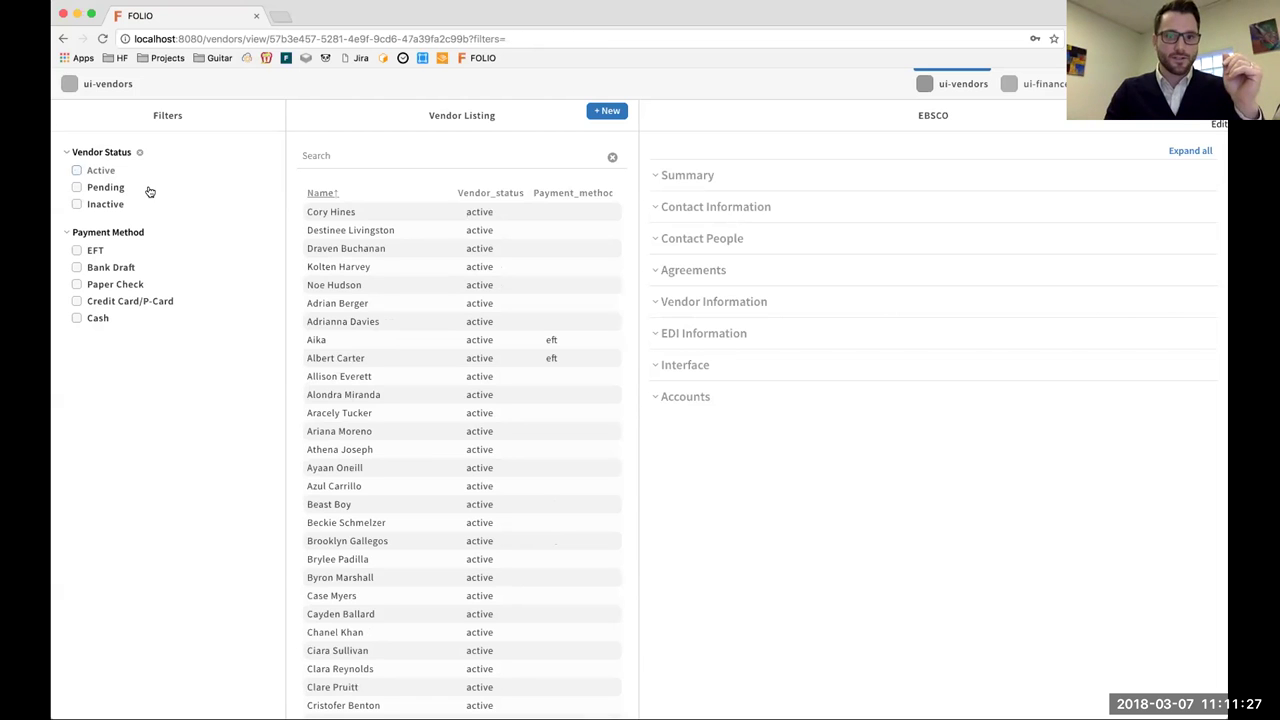
Search the vendor listing for EBSCO and open the EBSCO vendor record.
click(336, 157)
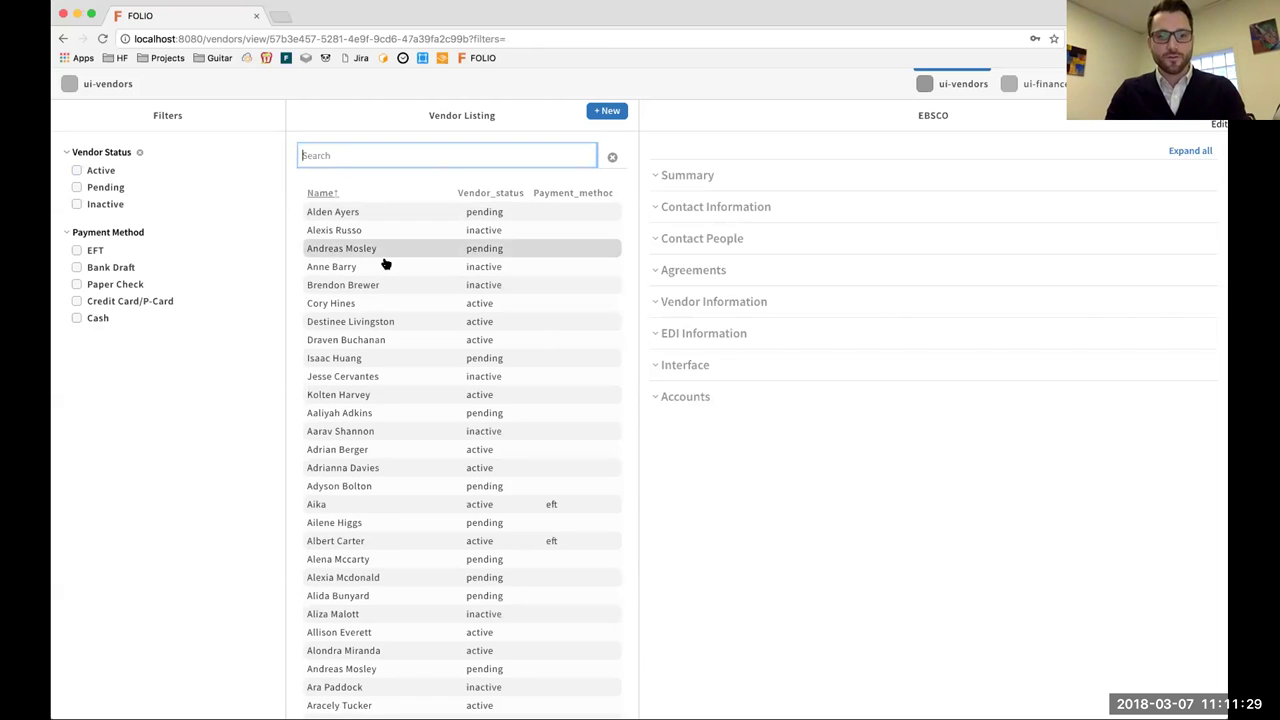
scroll(383, 258, down, 3)
scroll(380, 240, up, 3)
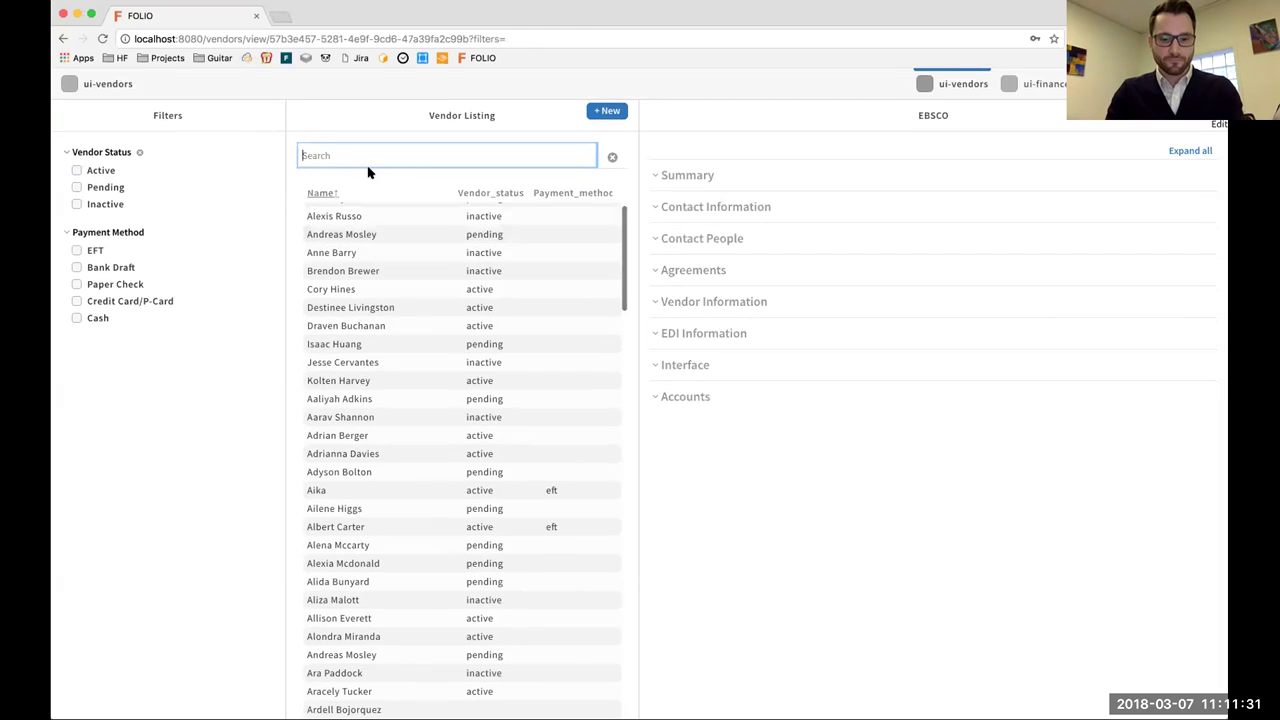
text(EBSCO)
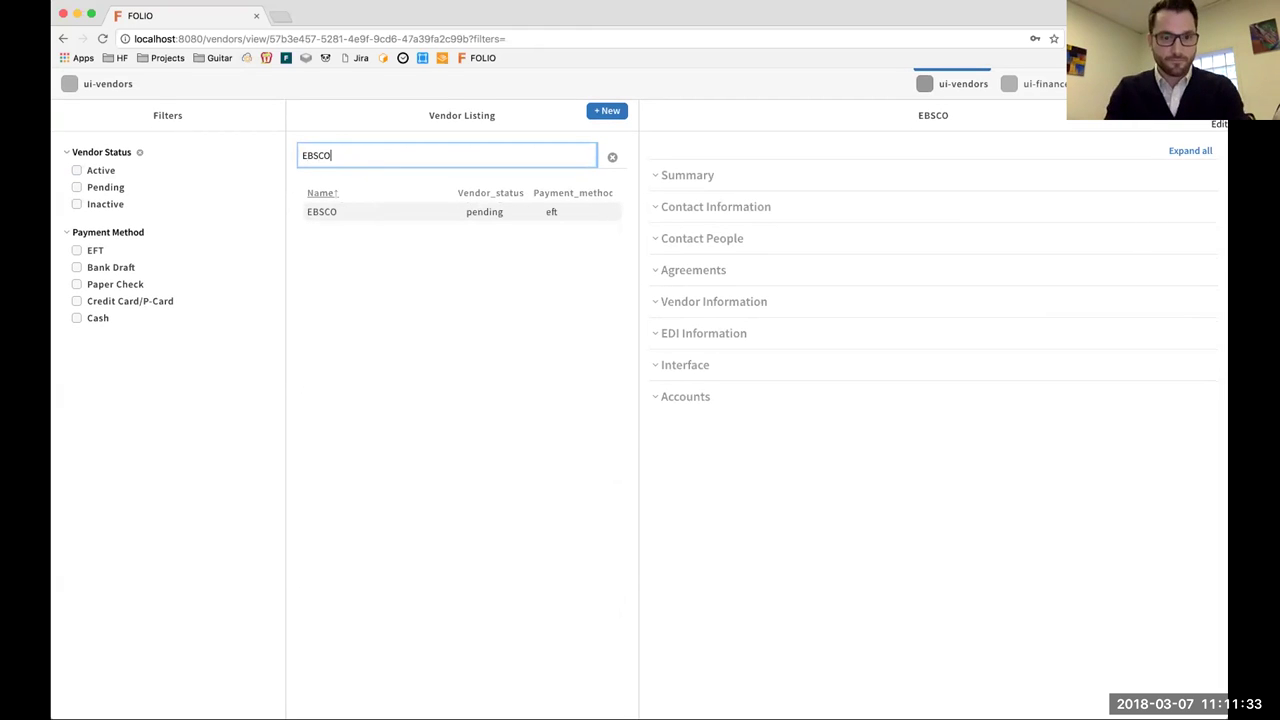
click(369, 216)
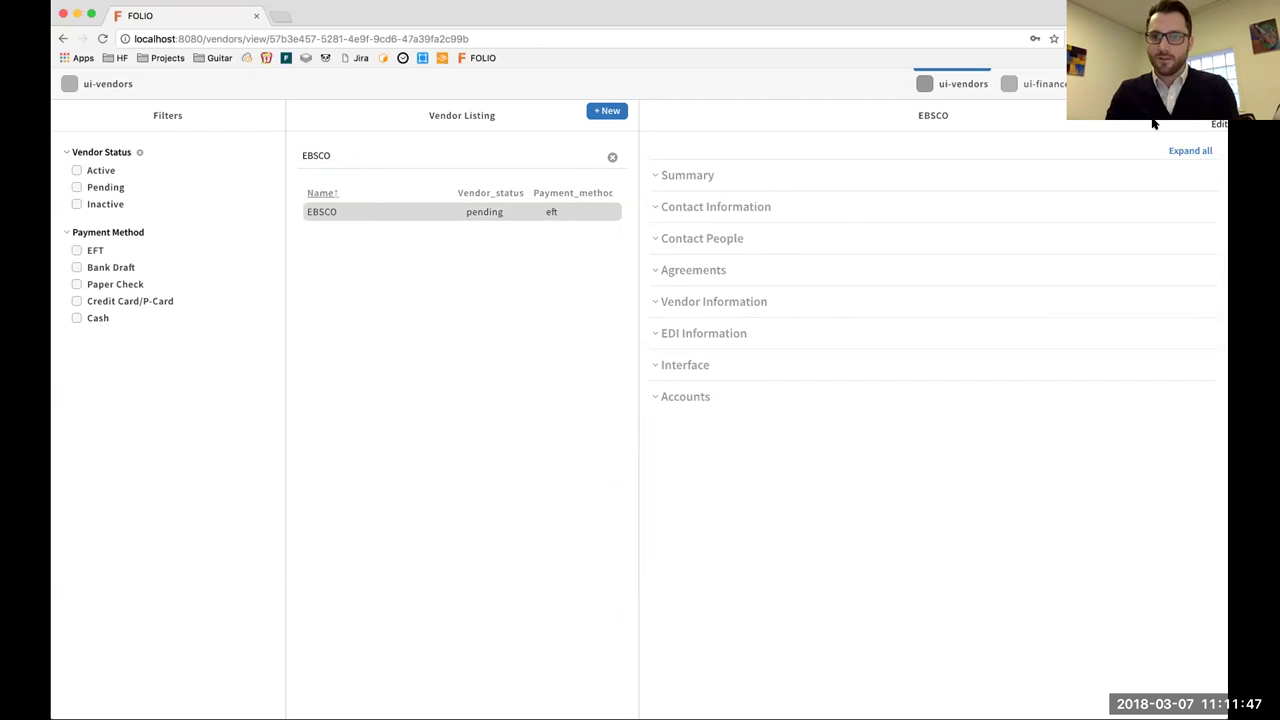
Expand all sections of the EBSCO vendor record and review its details down to the Accounts section.
click(1188, 151)
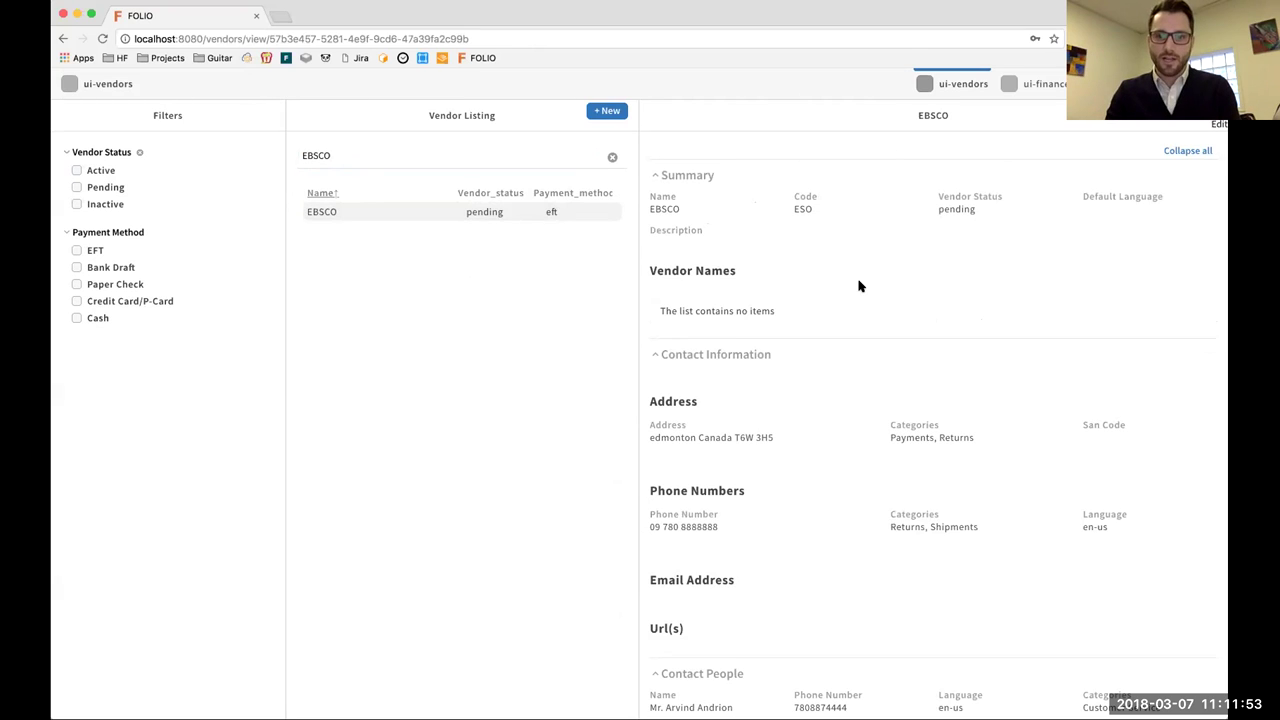
scroll(858, 286, down, 5)
scroll(858, 286, down, 5)
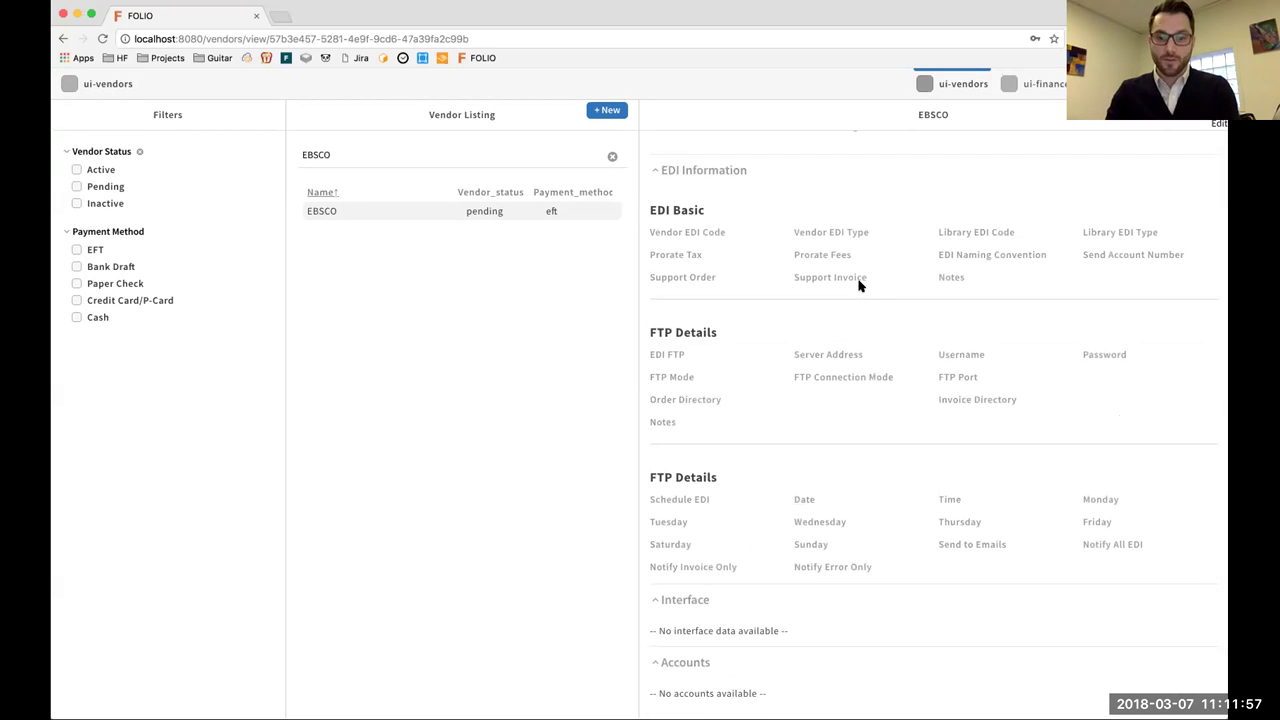
scroll(858, 286, up, 10)
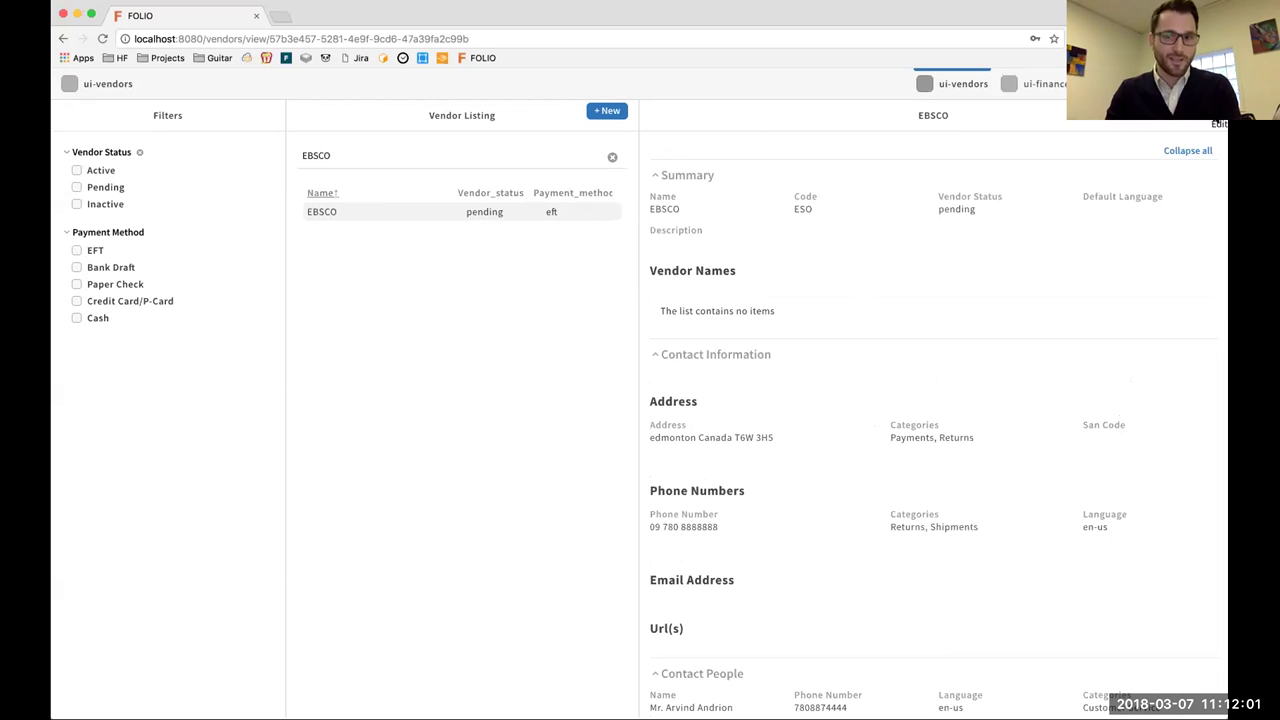
Open the EBSCO vendor record for editing and examine the address and phone fields in its Contact Information section.
click(1216, 118)
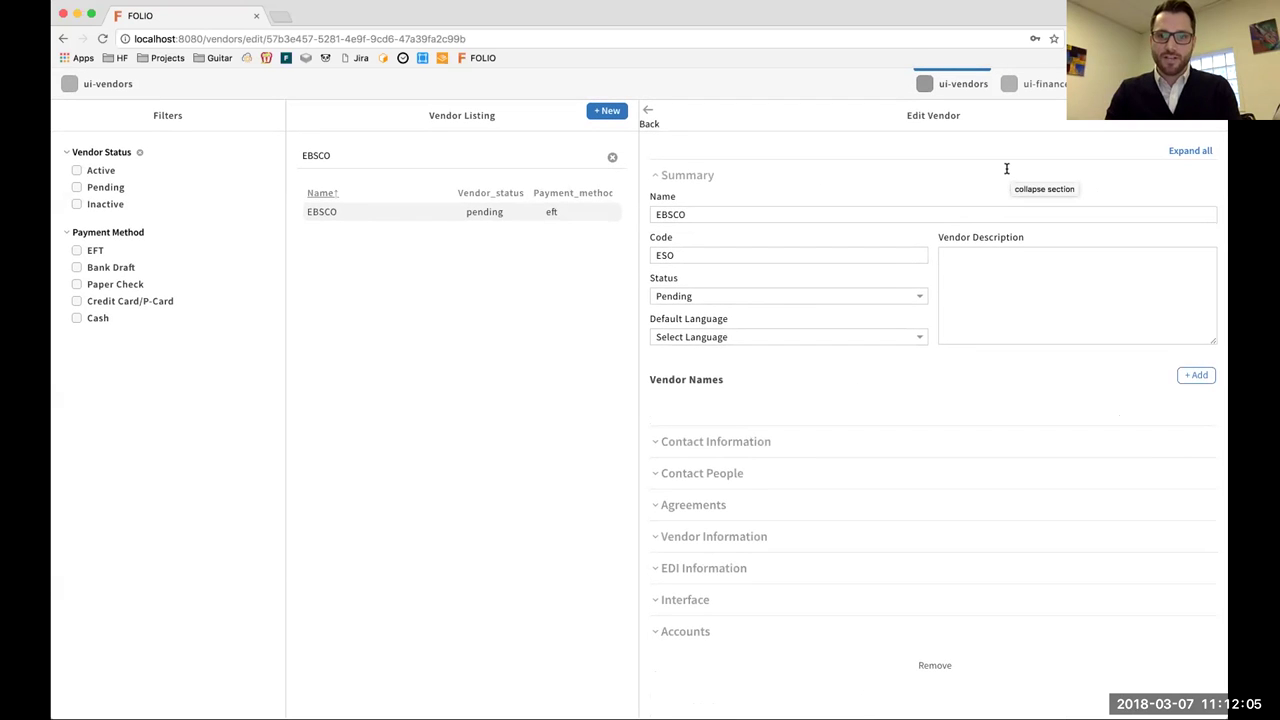
click(775, 443)
scroll(876, 514, down, 4)
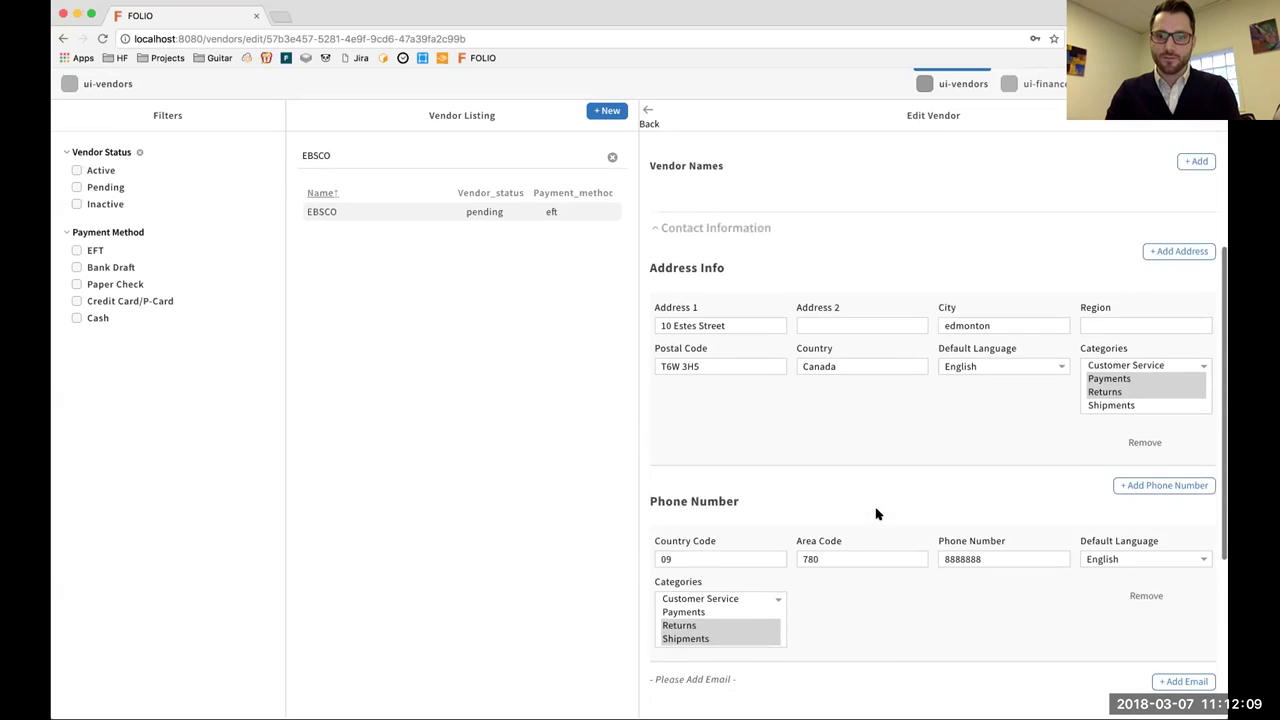
scroll(876, 514, down, 1)
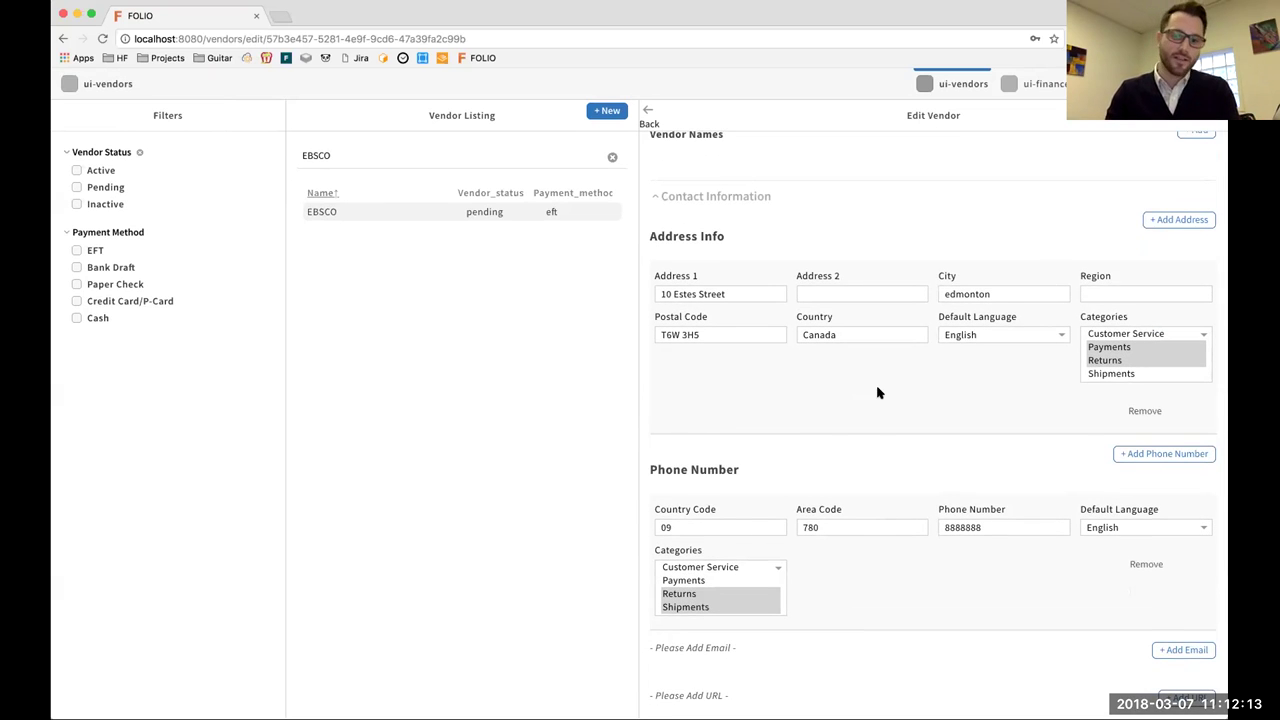
scroll(877, 393, down, 5)
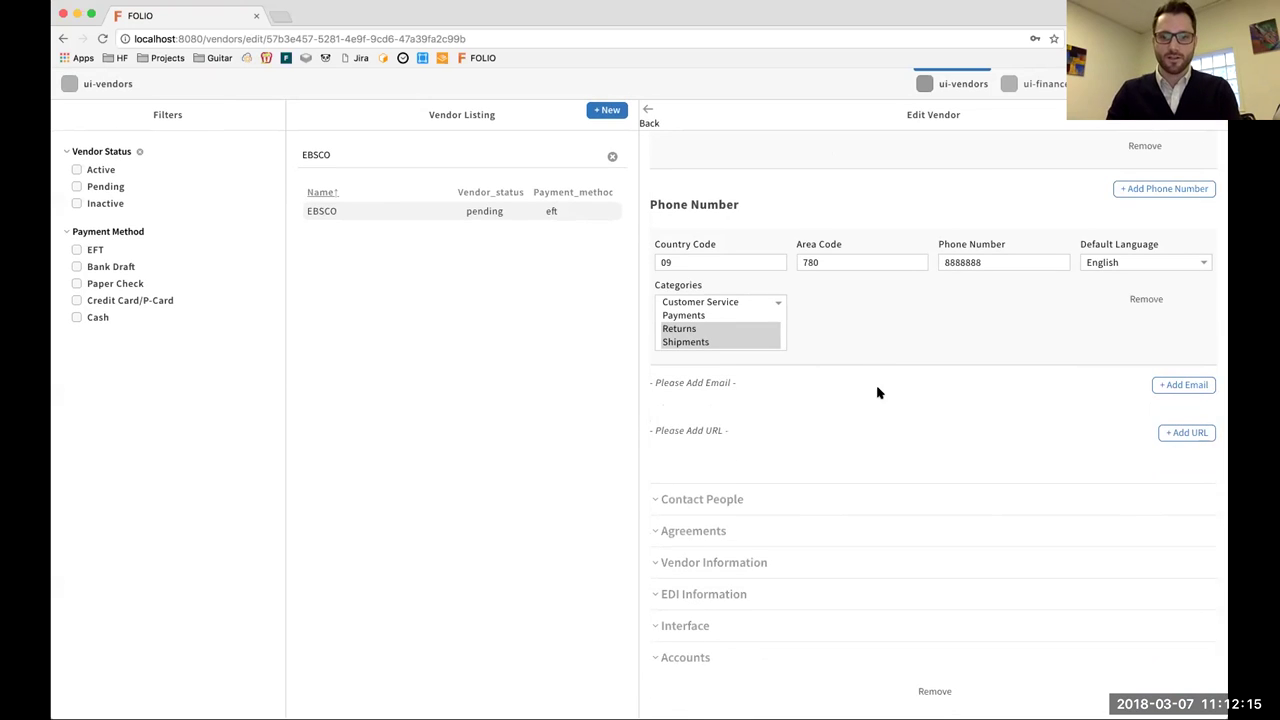
scroll(877, 393, up, 10)
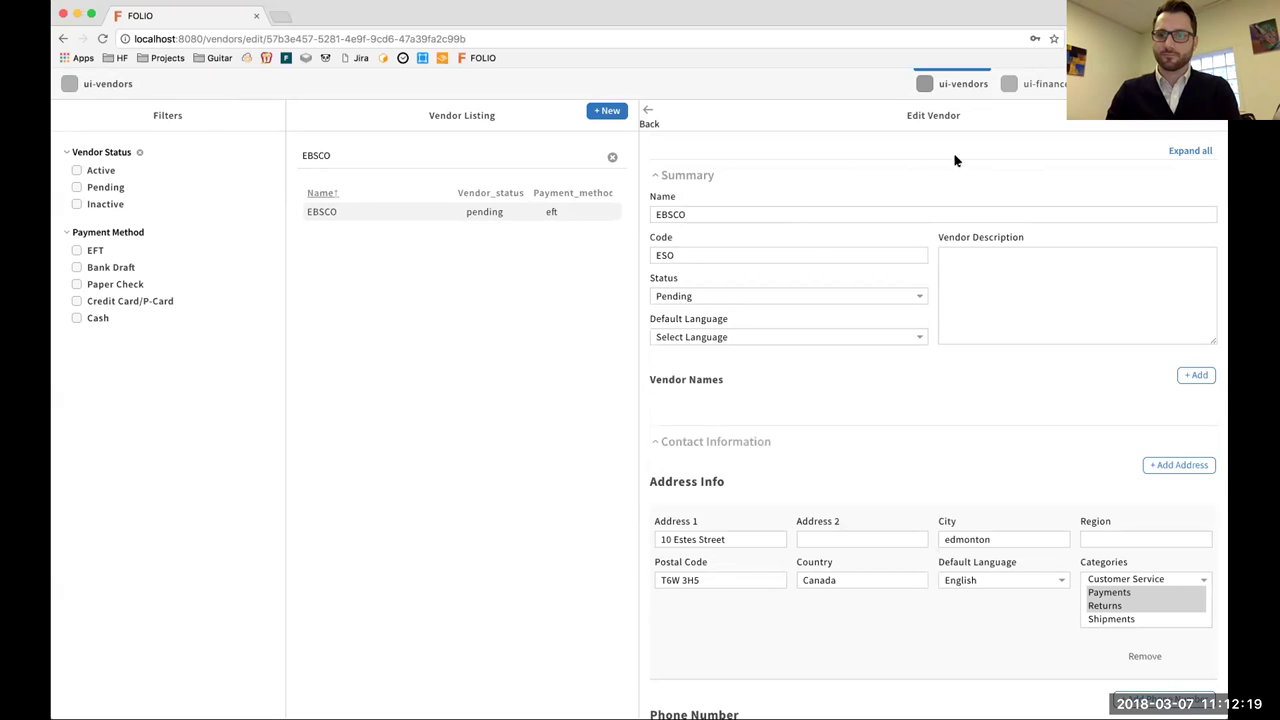
Save the vendor under the name EBSCO1 without storing browser credentials, and clear the vendor search.
click(851, 212)
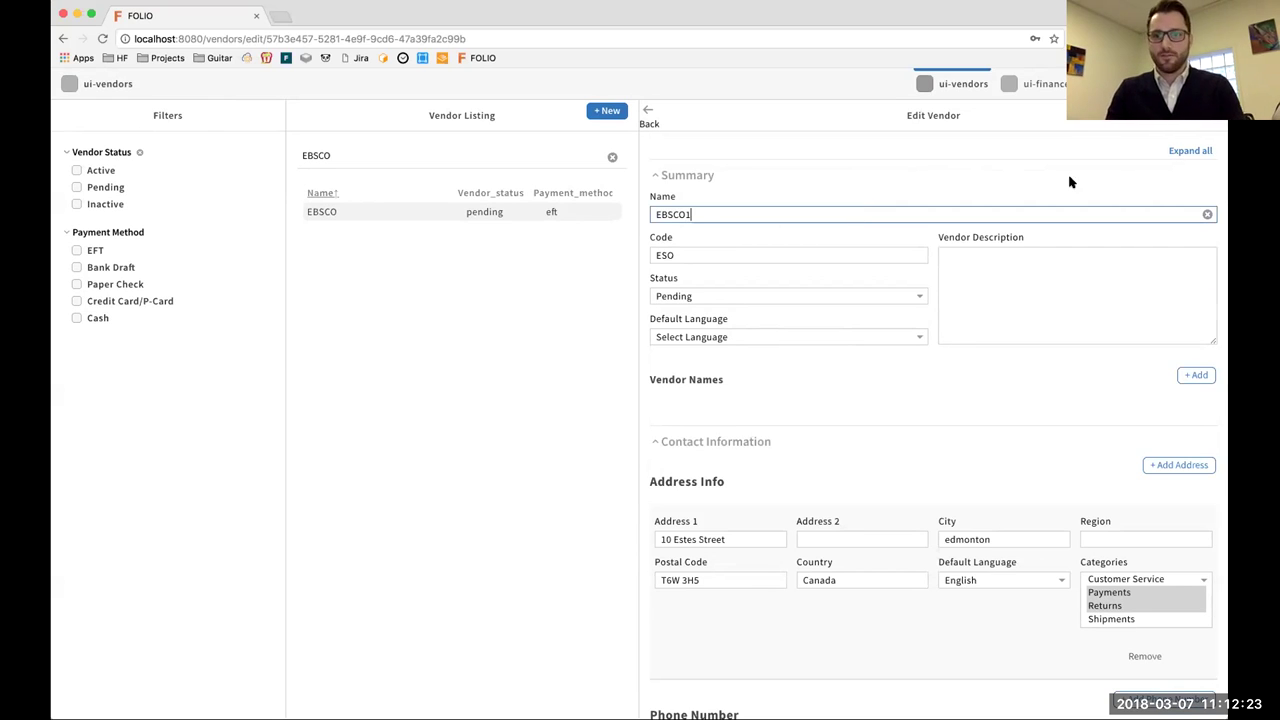
key(Return)
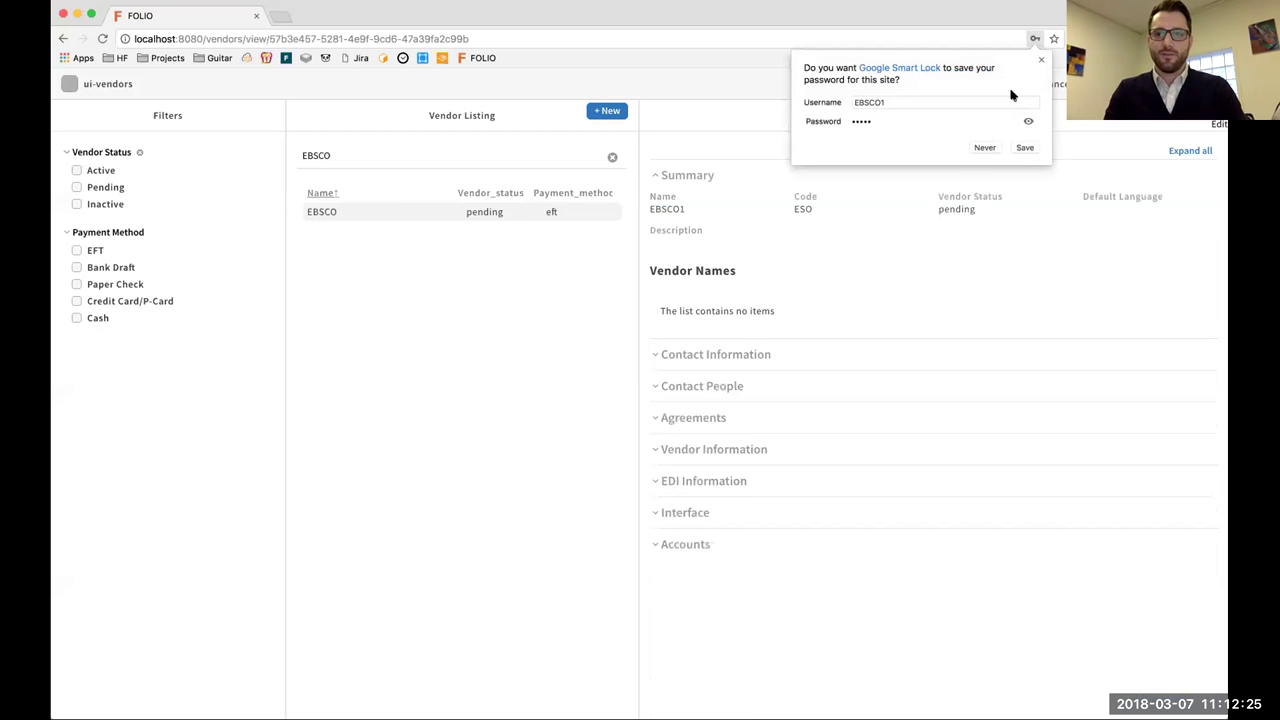
click(1041, 60)
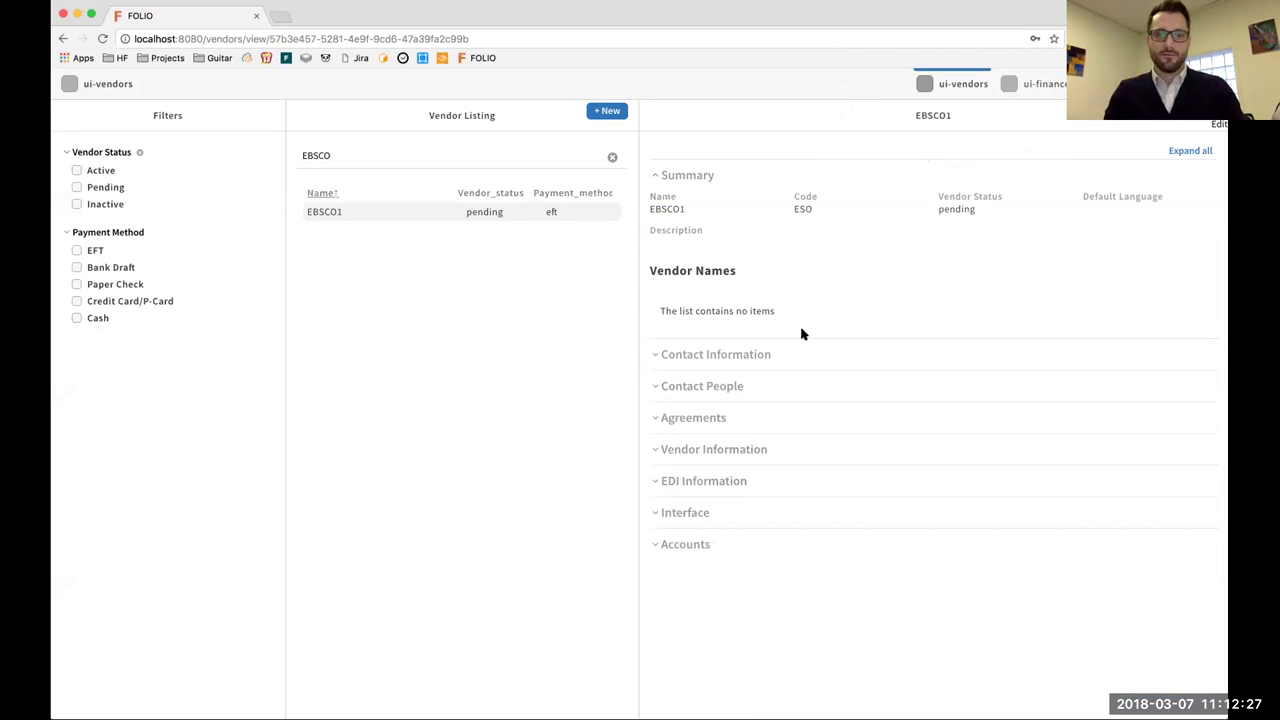
click(612, 157)
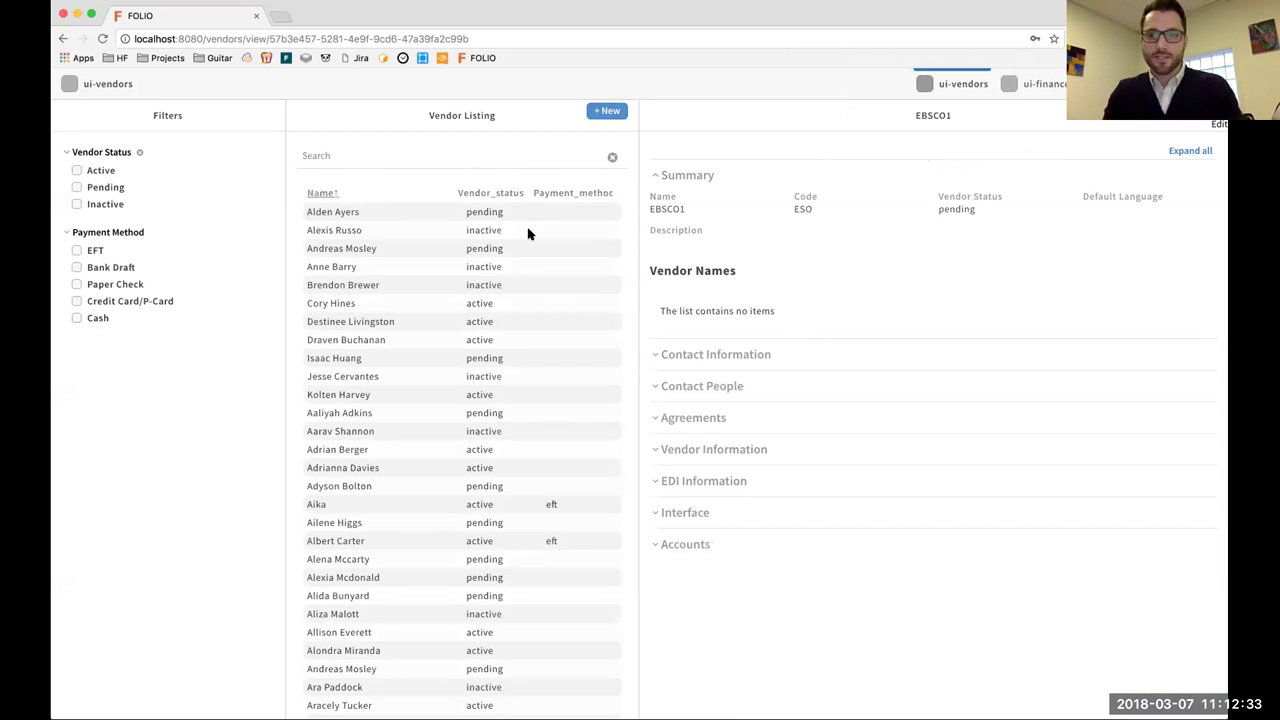
Switch to the ui-finance app and look through its Fund, Budget, Fiscal Year and Ledger lists.
click(1035, 88)
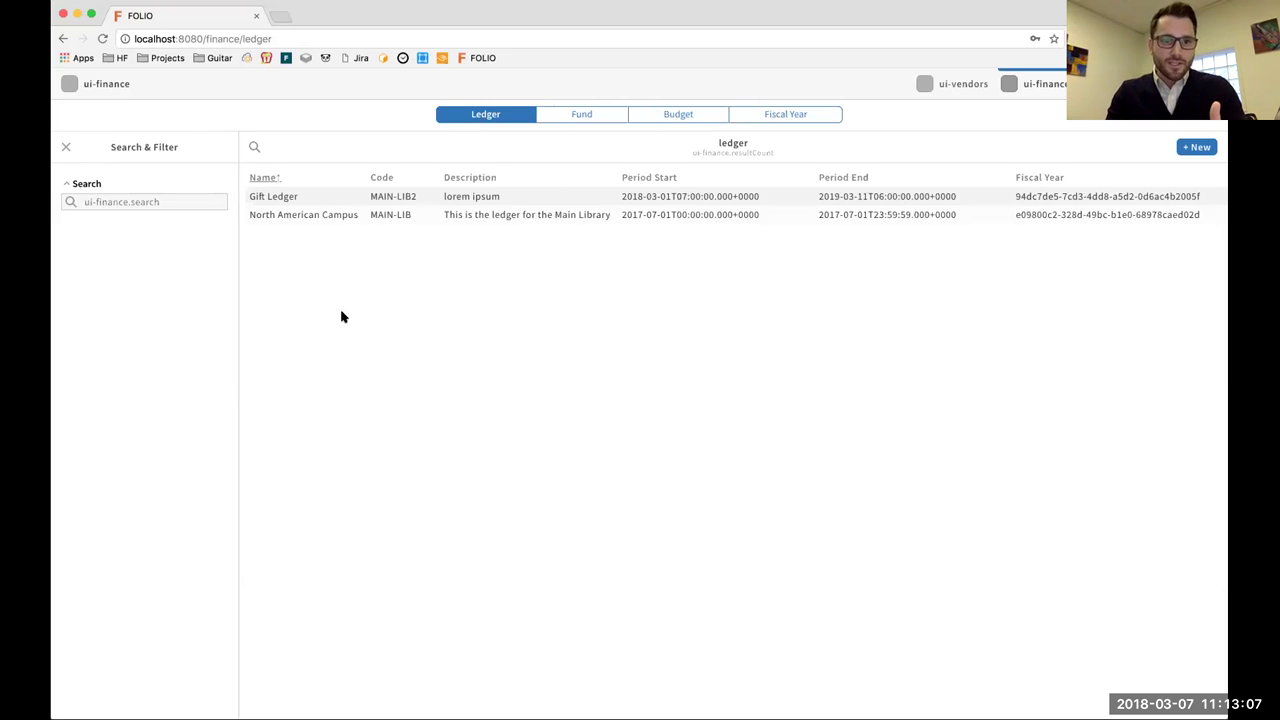
click(566, 116)
click(676, 115)
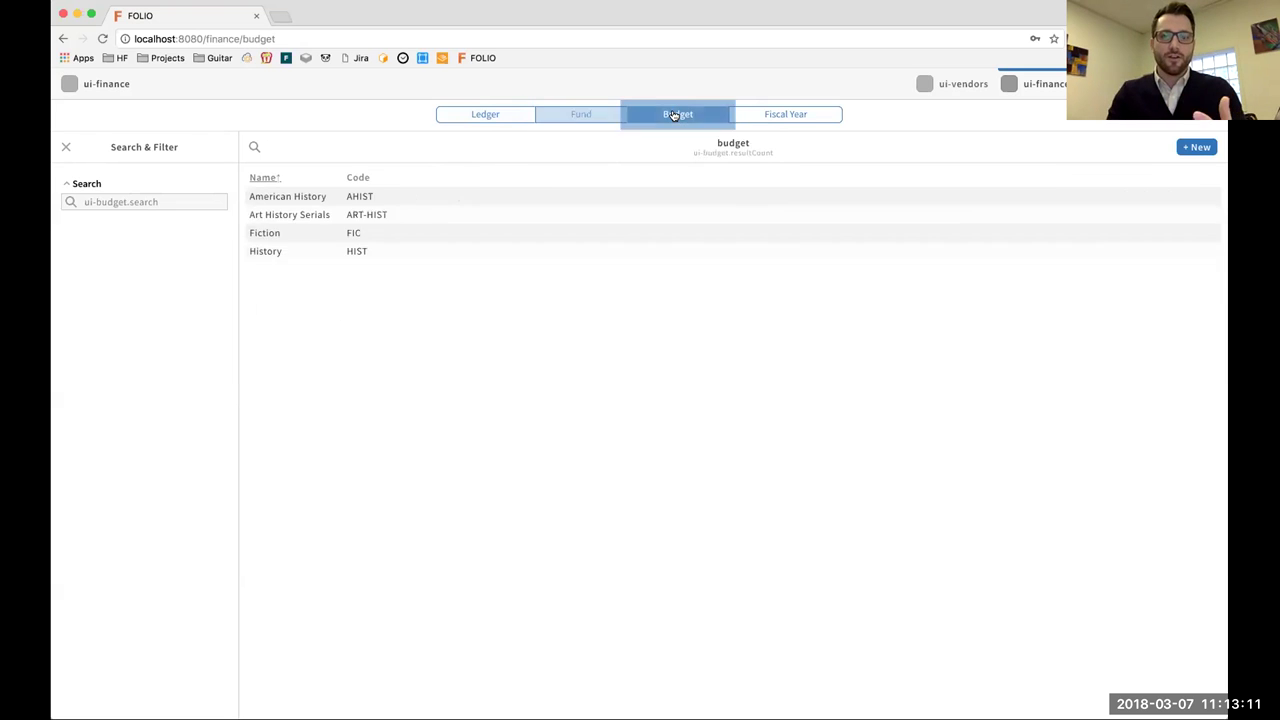
click(773, 115)
click(493, 115)
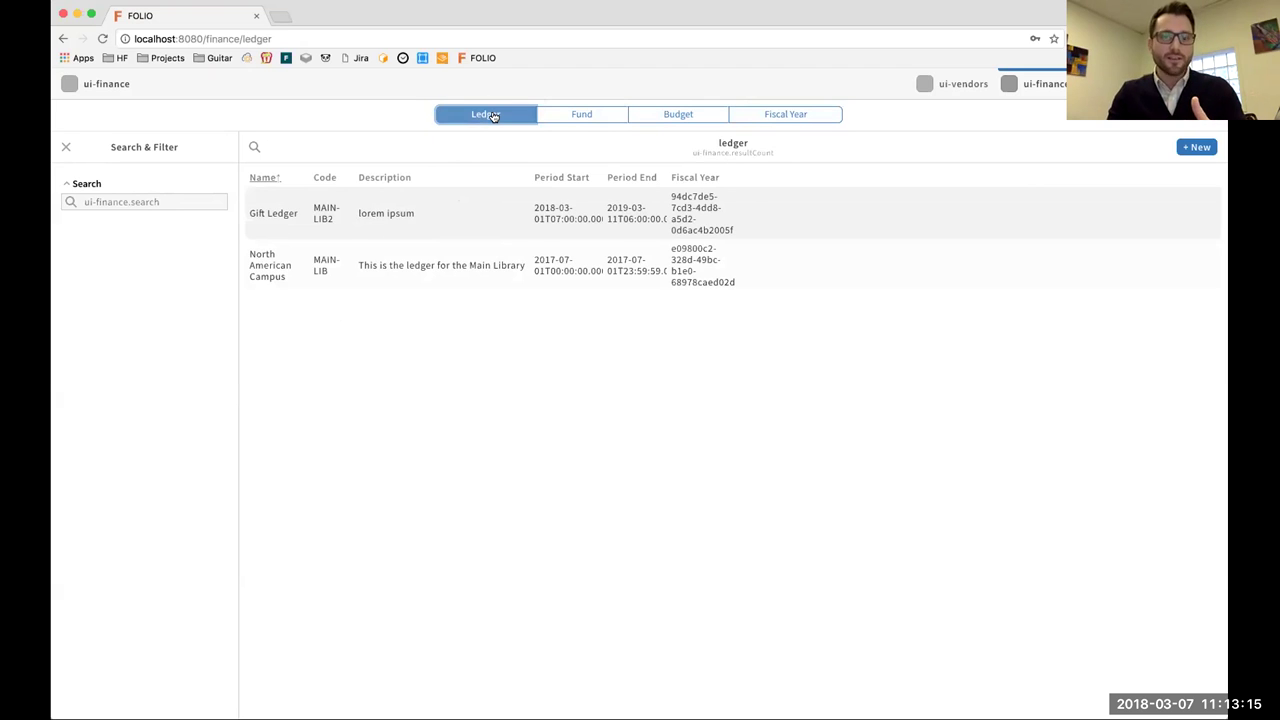
Open the Gift Ledger's edit form to examine its fields, and close it without changes.
click(424, 224)
click(1213, 148)
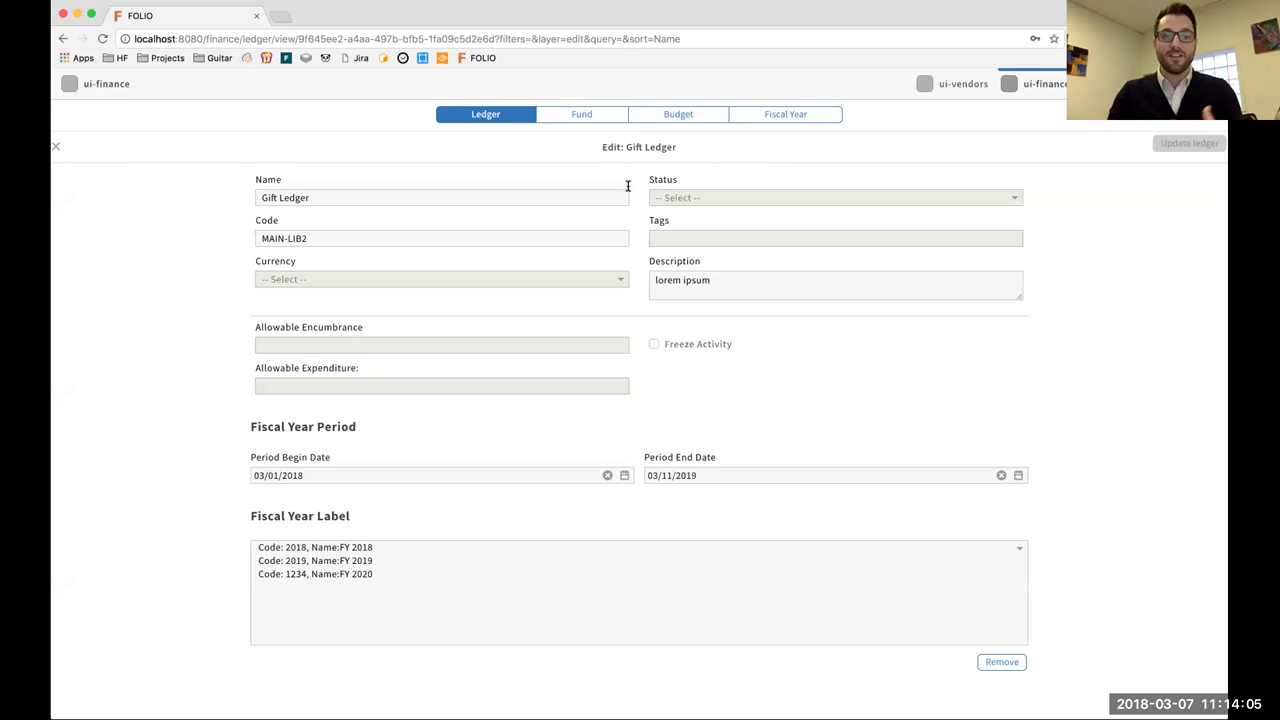
click(57, 147)
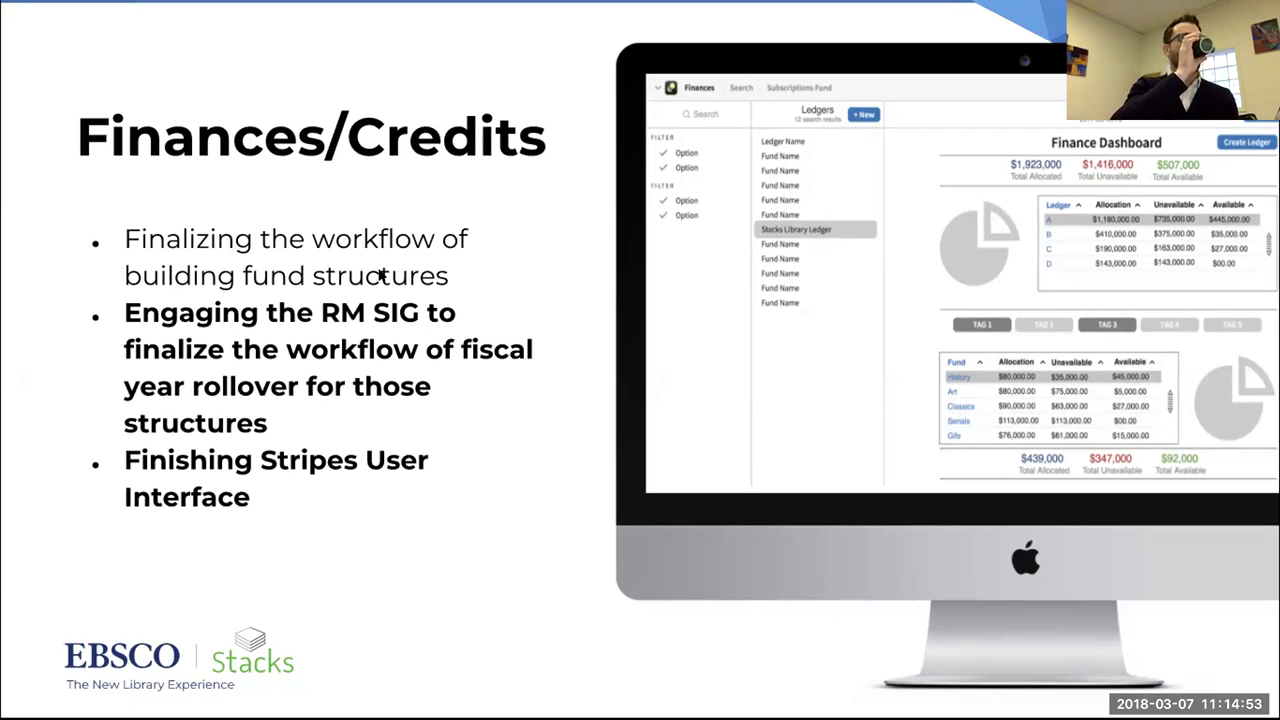
click(380, 276)
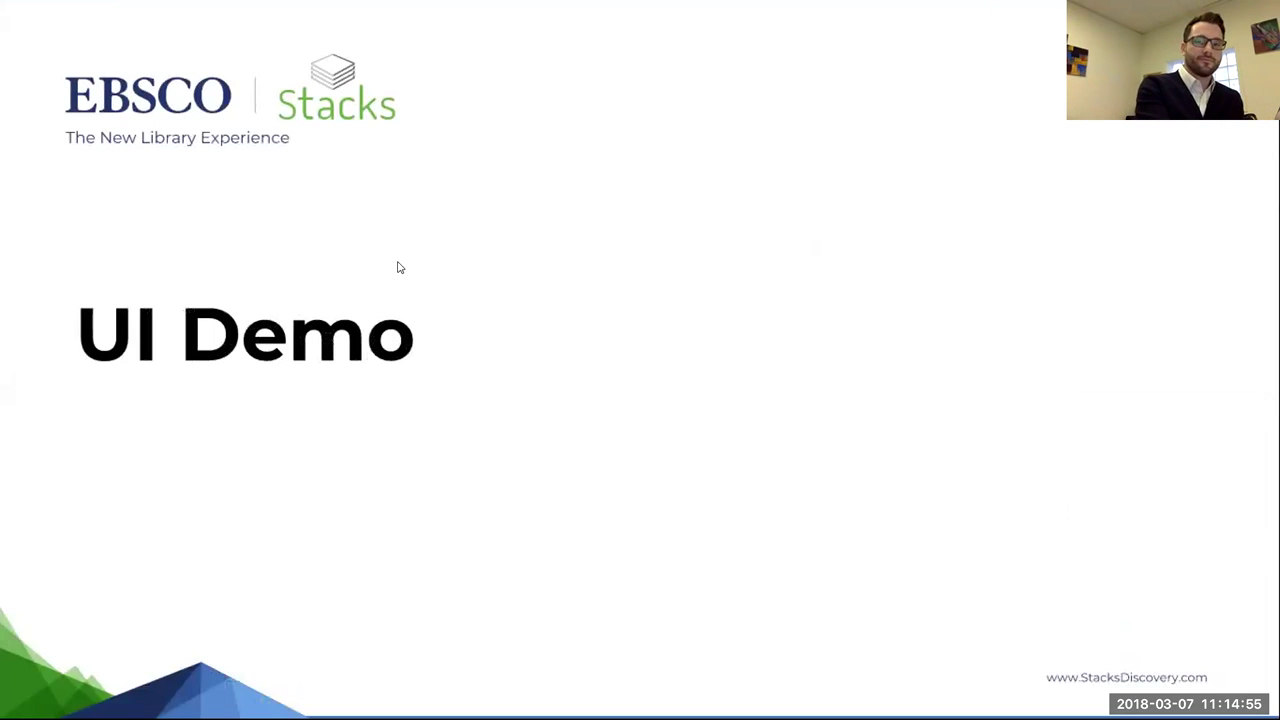
click(398, 267)
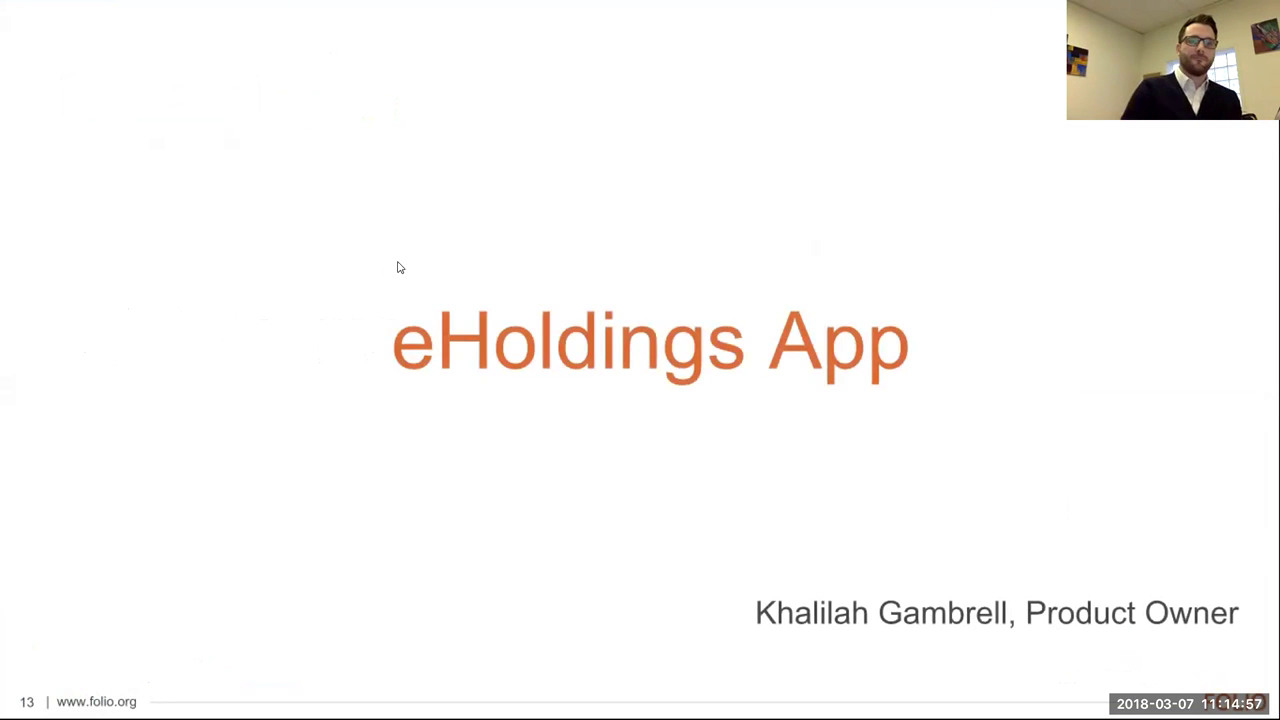
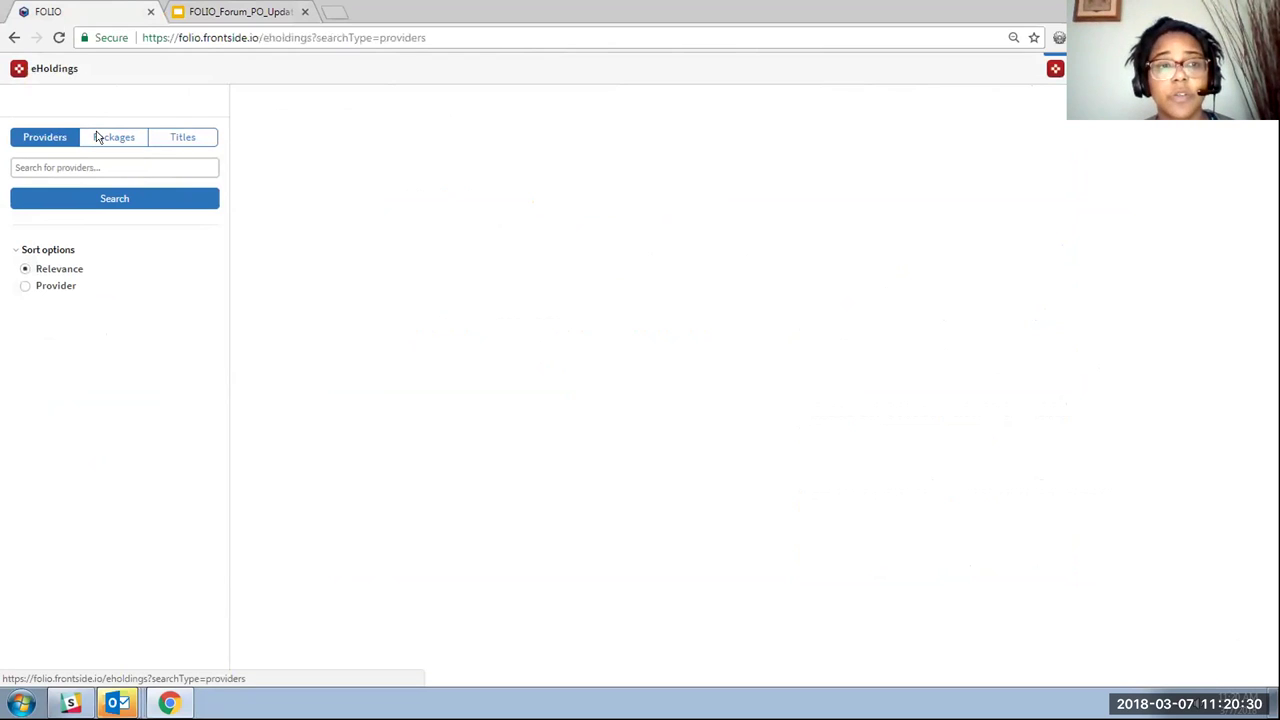
Show the package search in eHoldings and empty its search term.
click(97, 137)
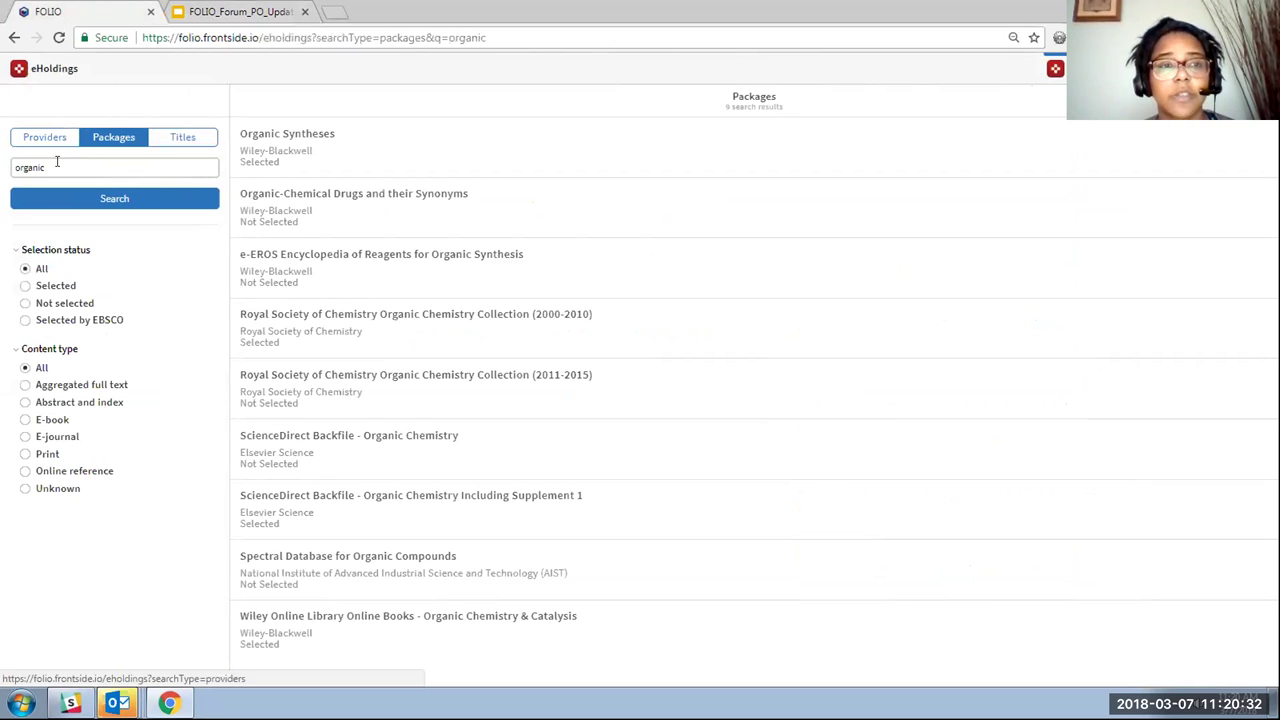
drag(55, 166, 8, 168)
key(BackSpace)
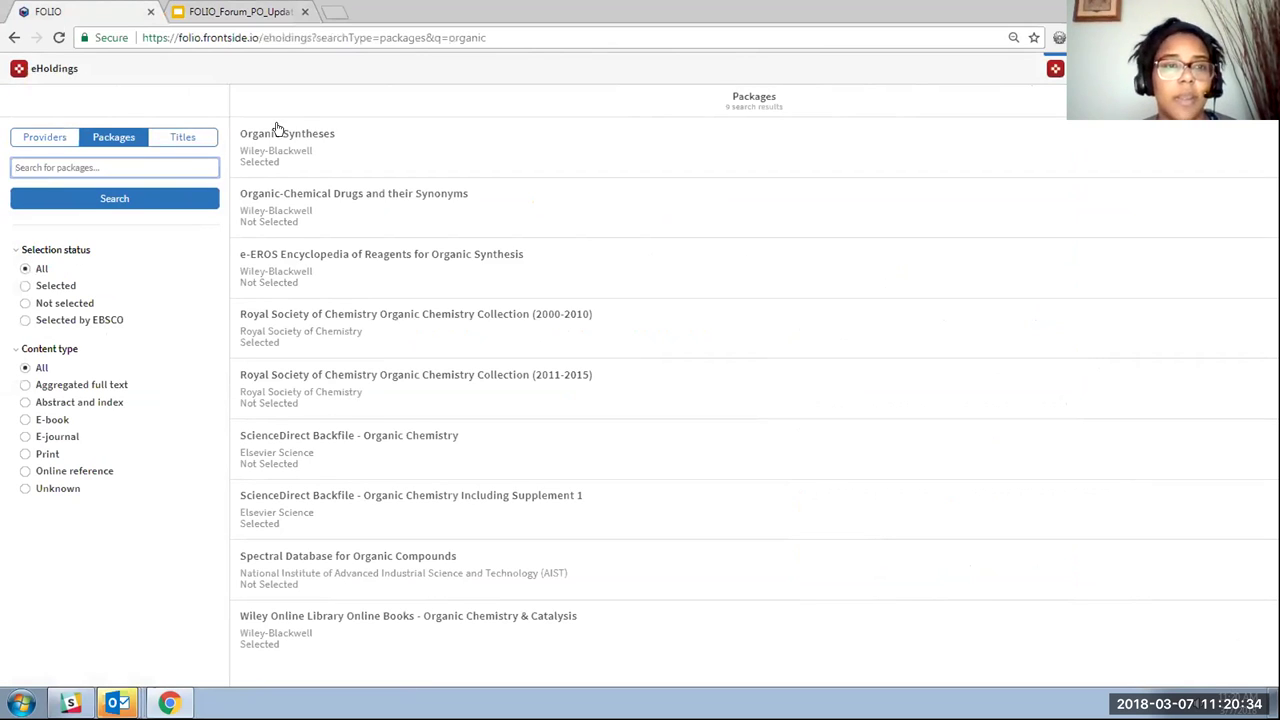
Switch to the title search and examine which fields titles can be searched by.
click(167, 141)
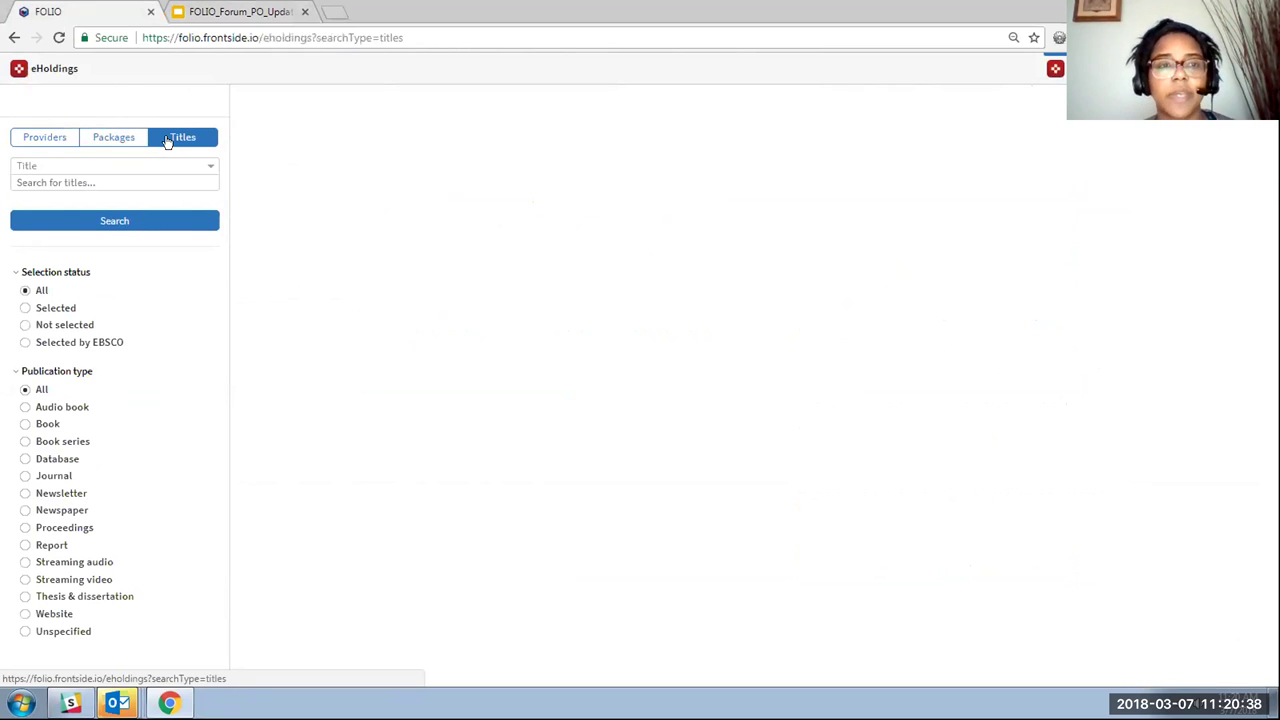
click(155, 165)
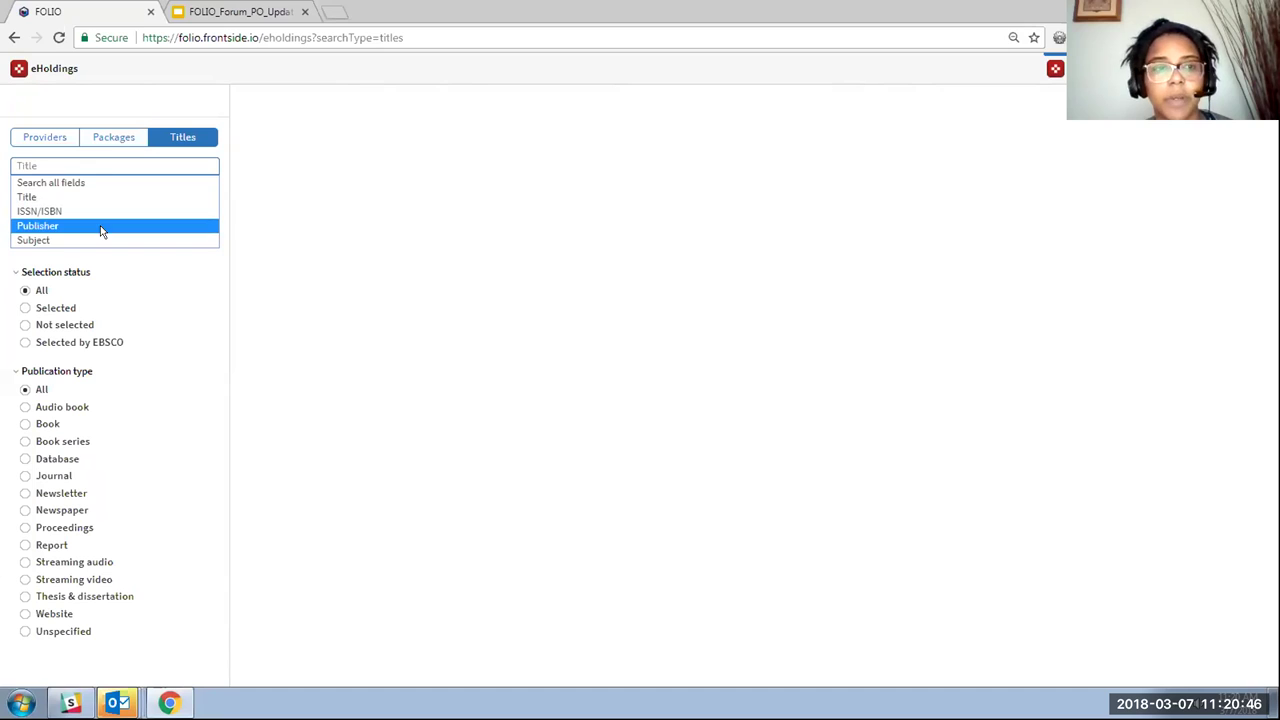
click(111, 163)
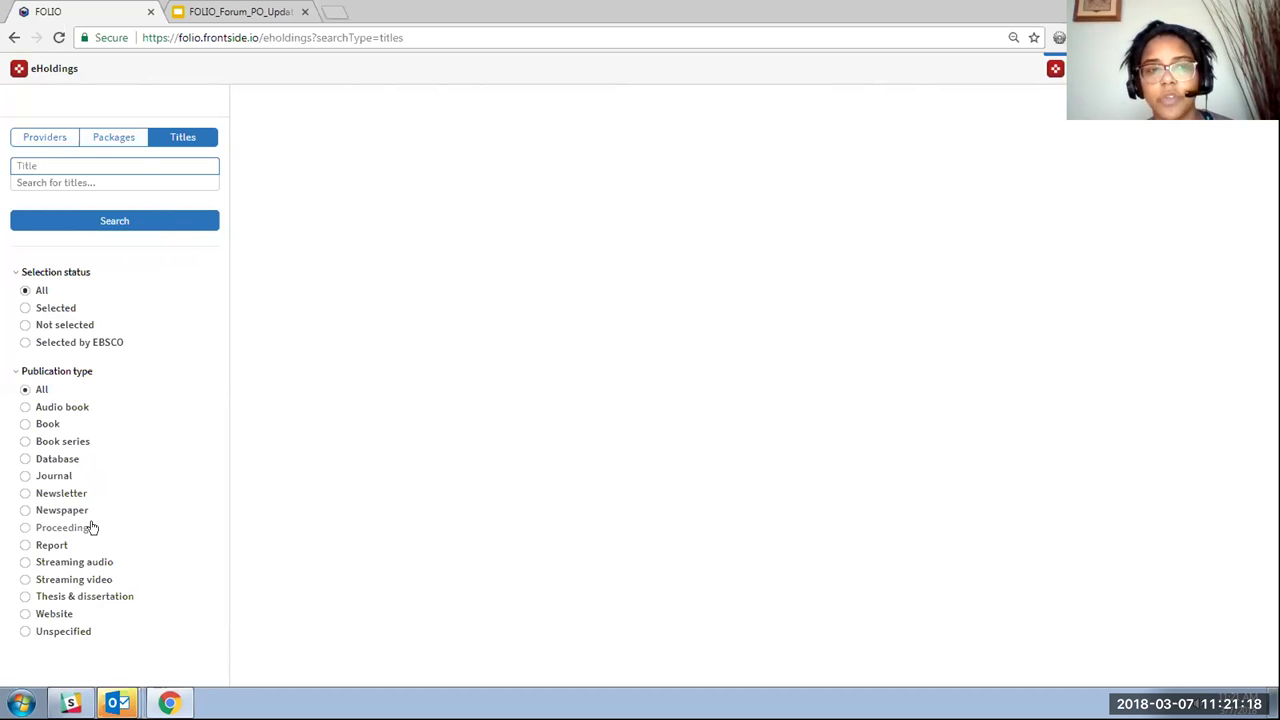
Return to the package search for "organic" and restrict it to packages with the selection status Selected.
click(113, 137)
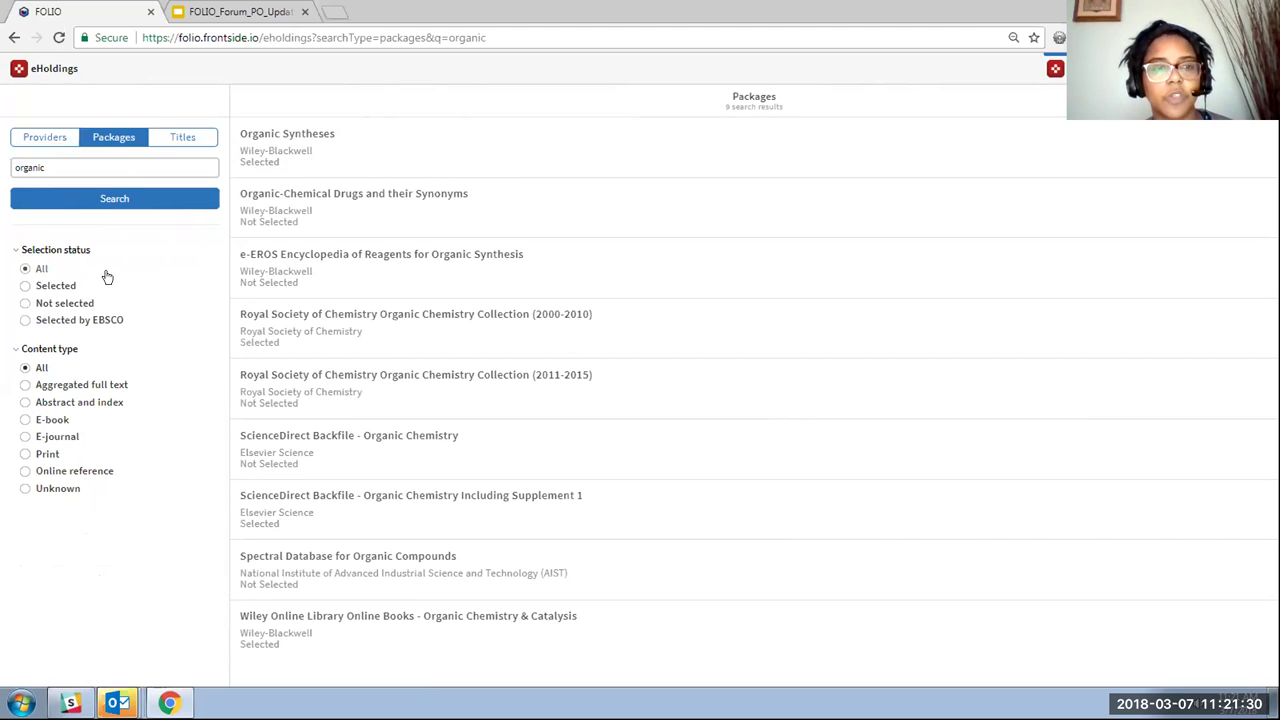
click(70, 287)
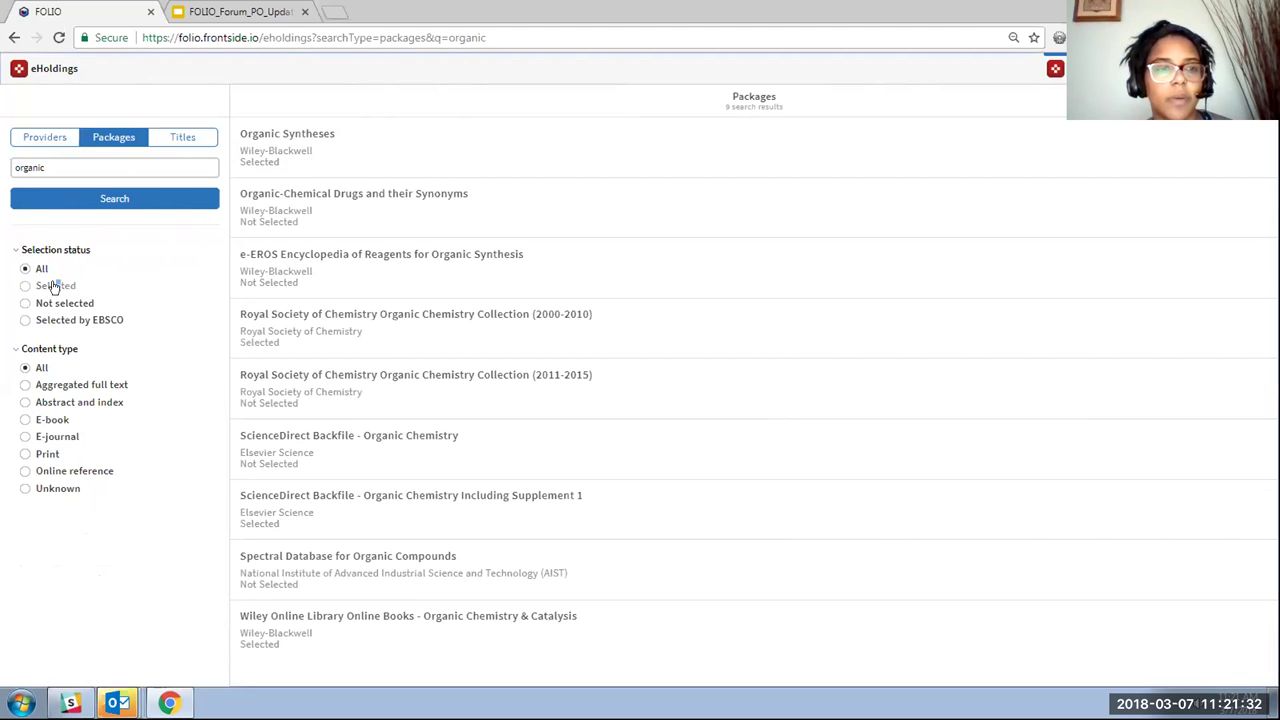
click(101, 203)
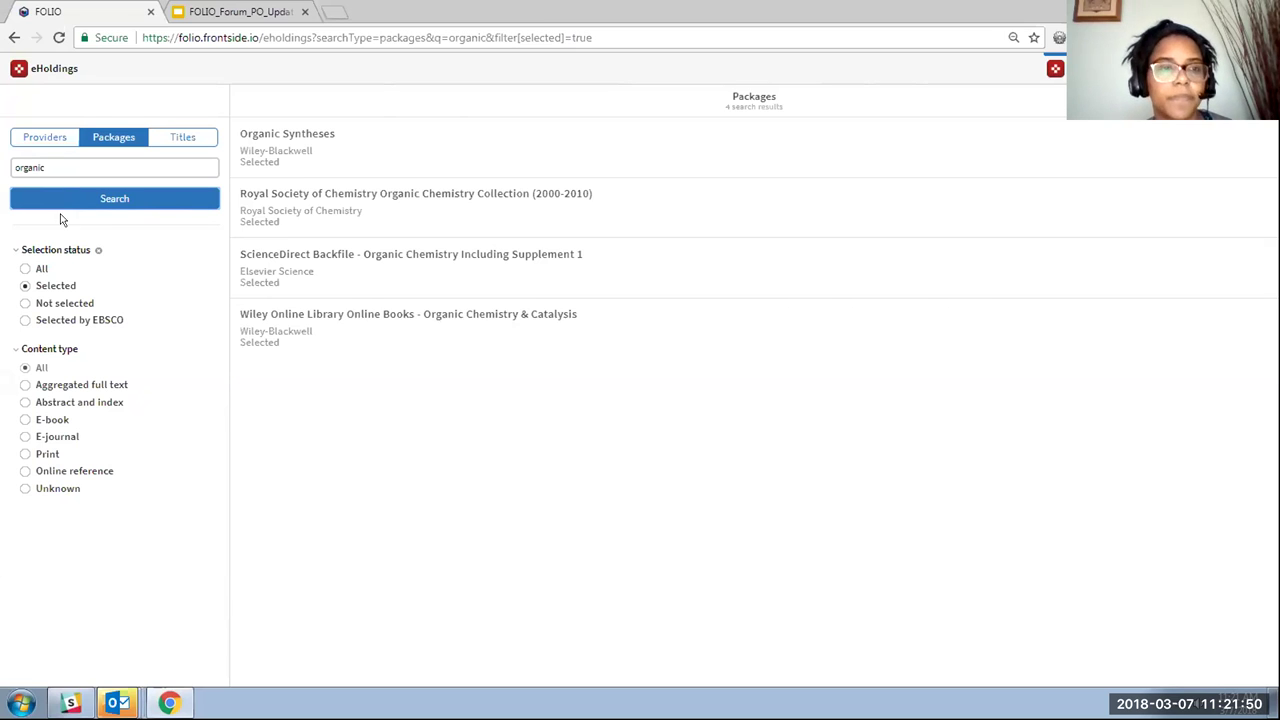
Switch to the provider search and search for "American Medical".
click(49, 139)
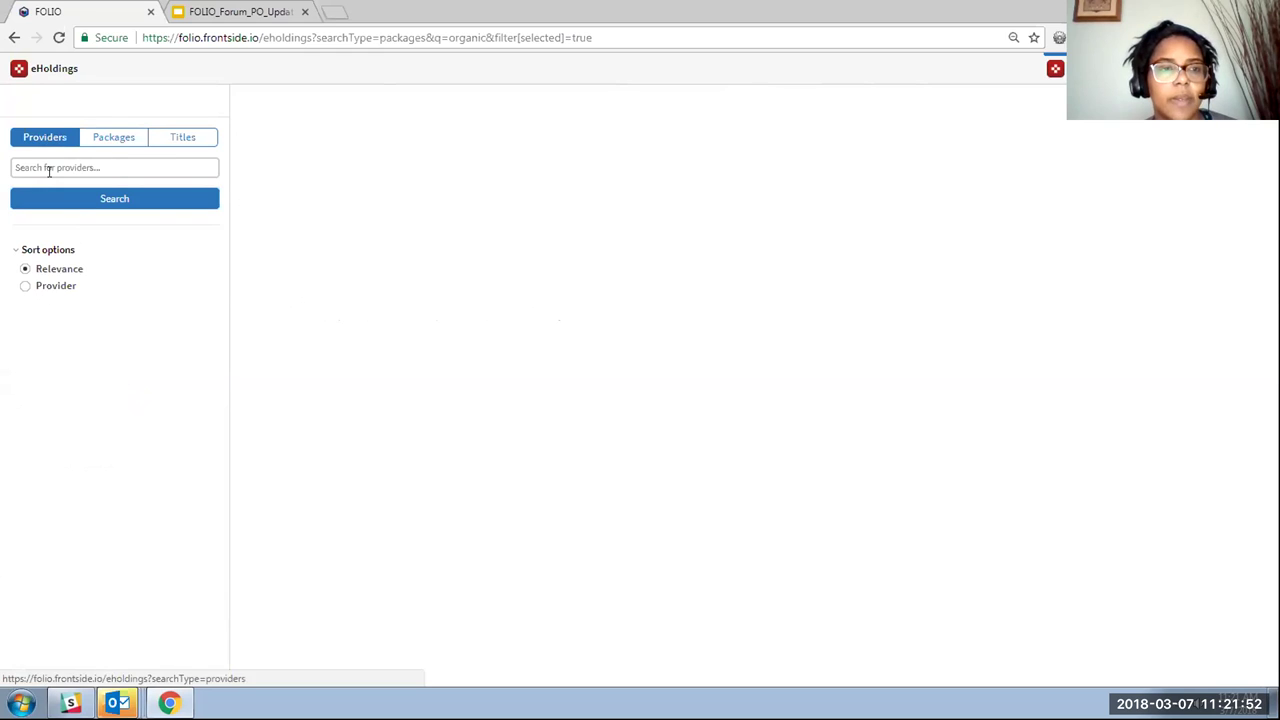
click(49, 167)
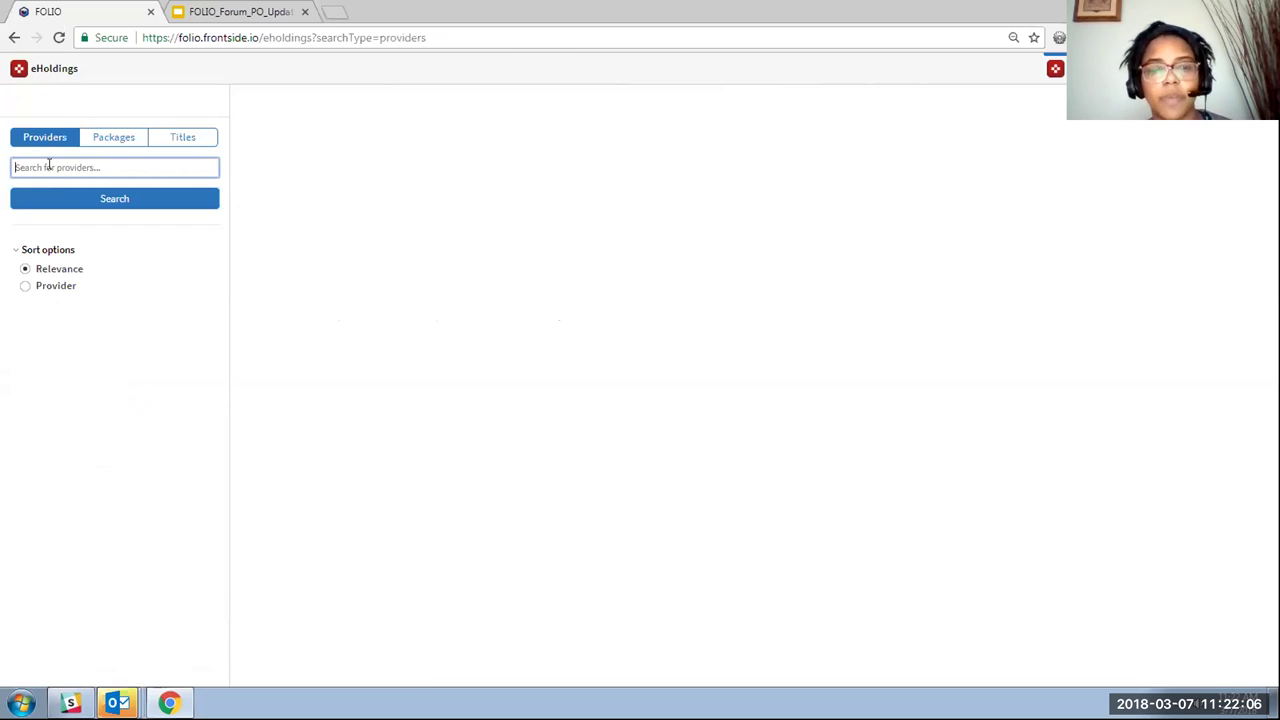
click(48, 166)
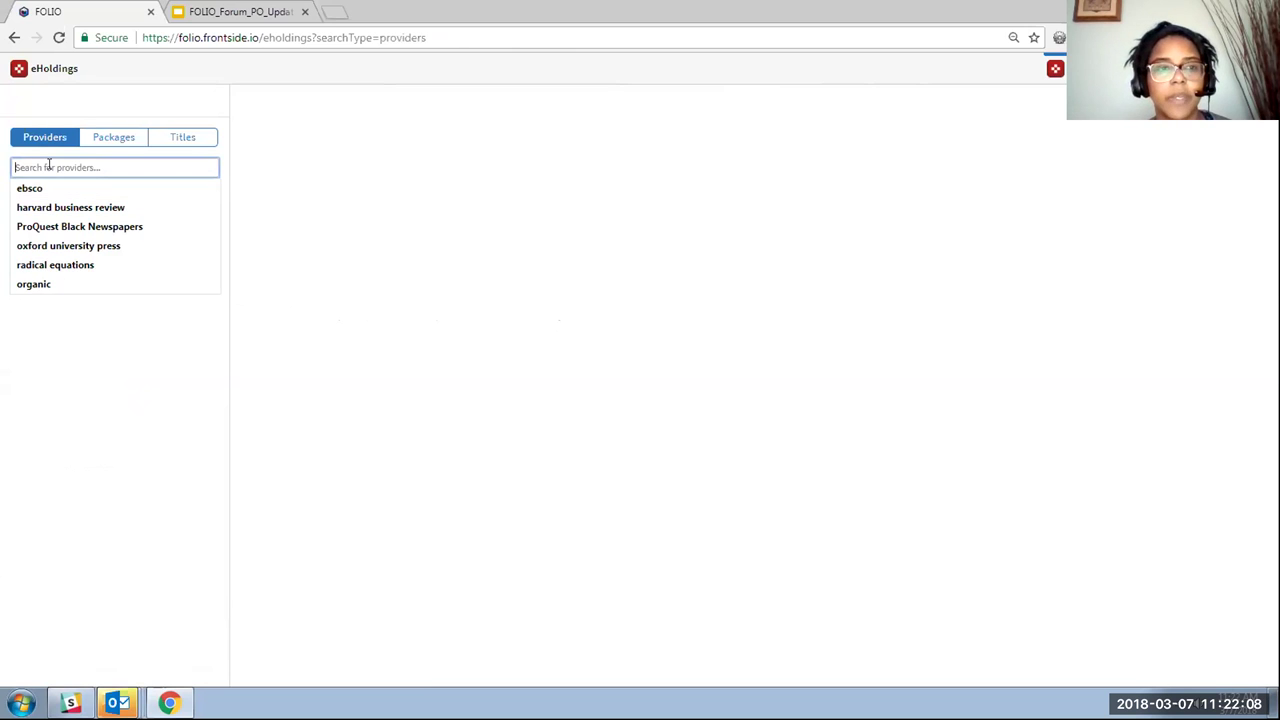
key(Escape)
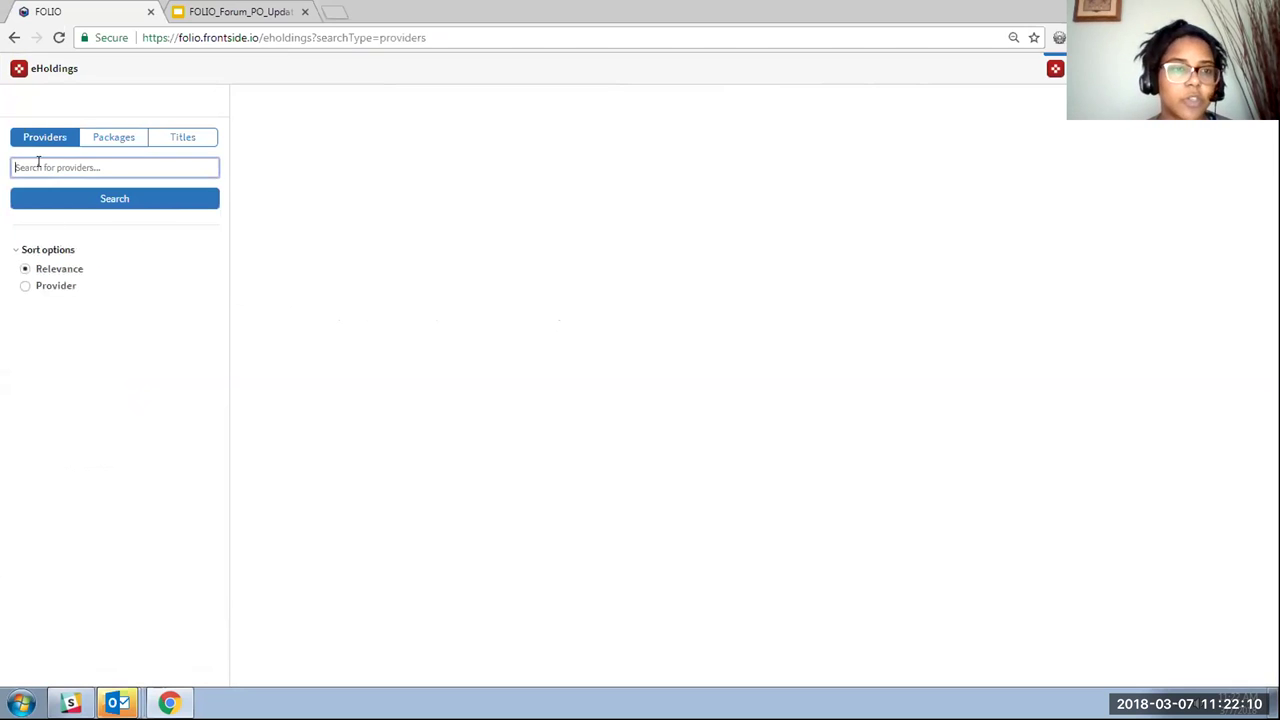
text(american)
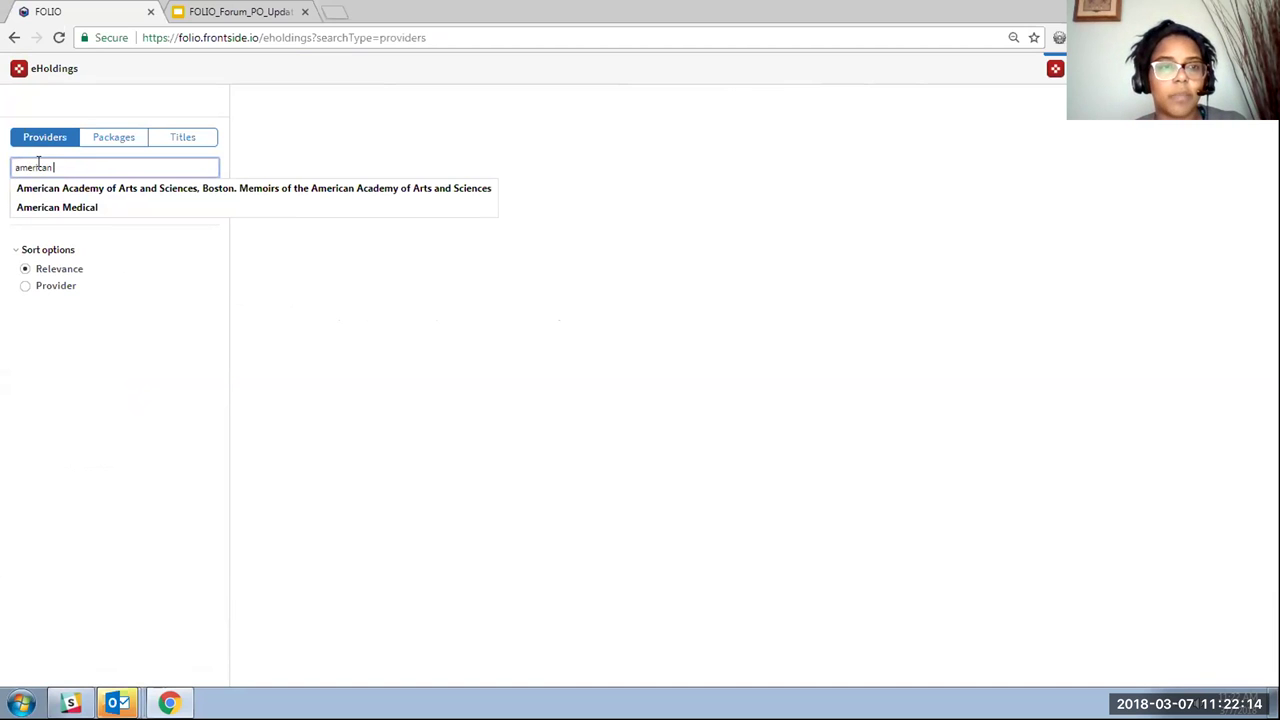
click(54, 208)
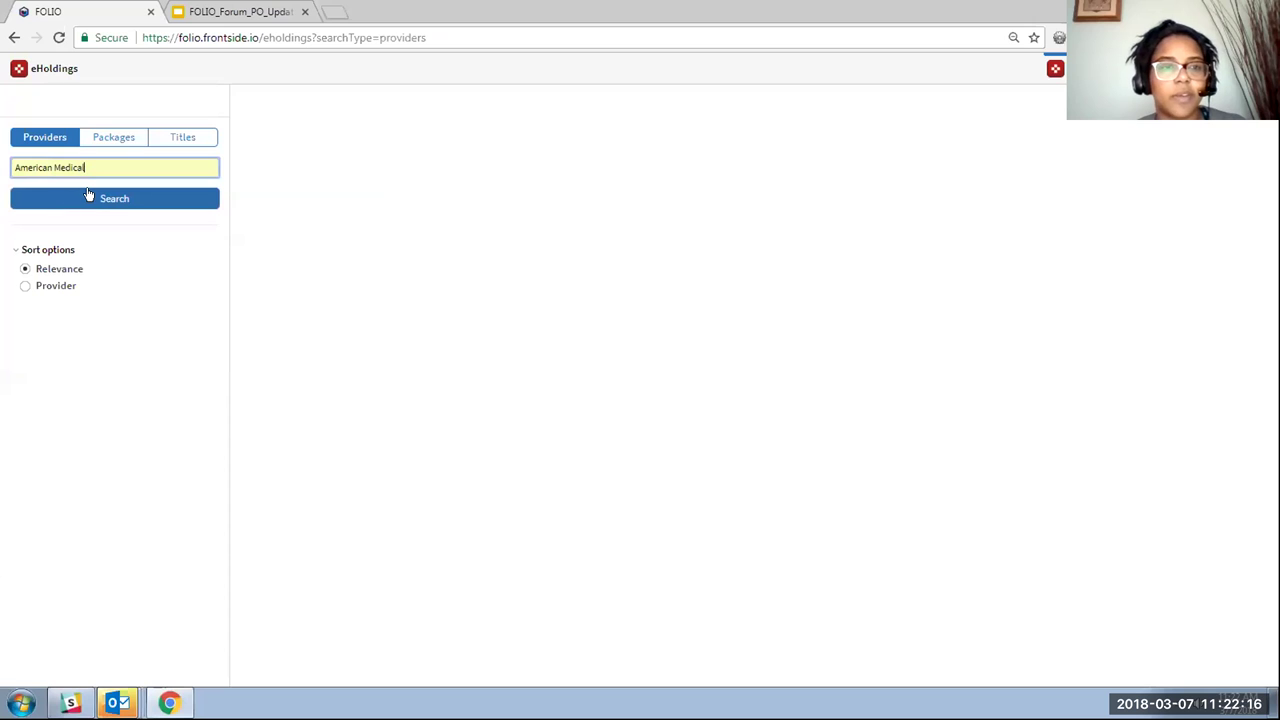
click(88, 197)
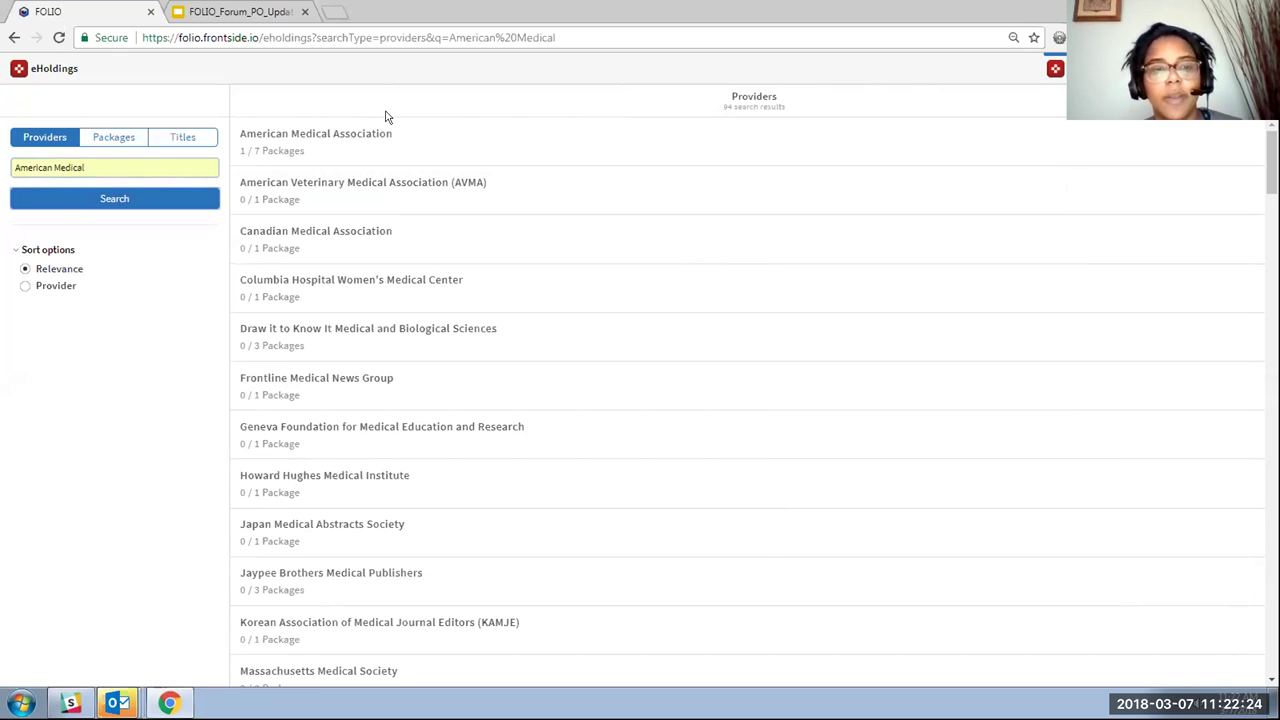
Open the American Medical Association provider's selected package, start deselecting it, and decline removing it from the holdings.
click(330, 146)
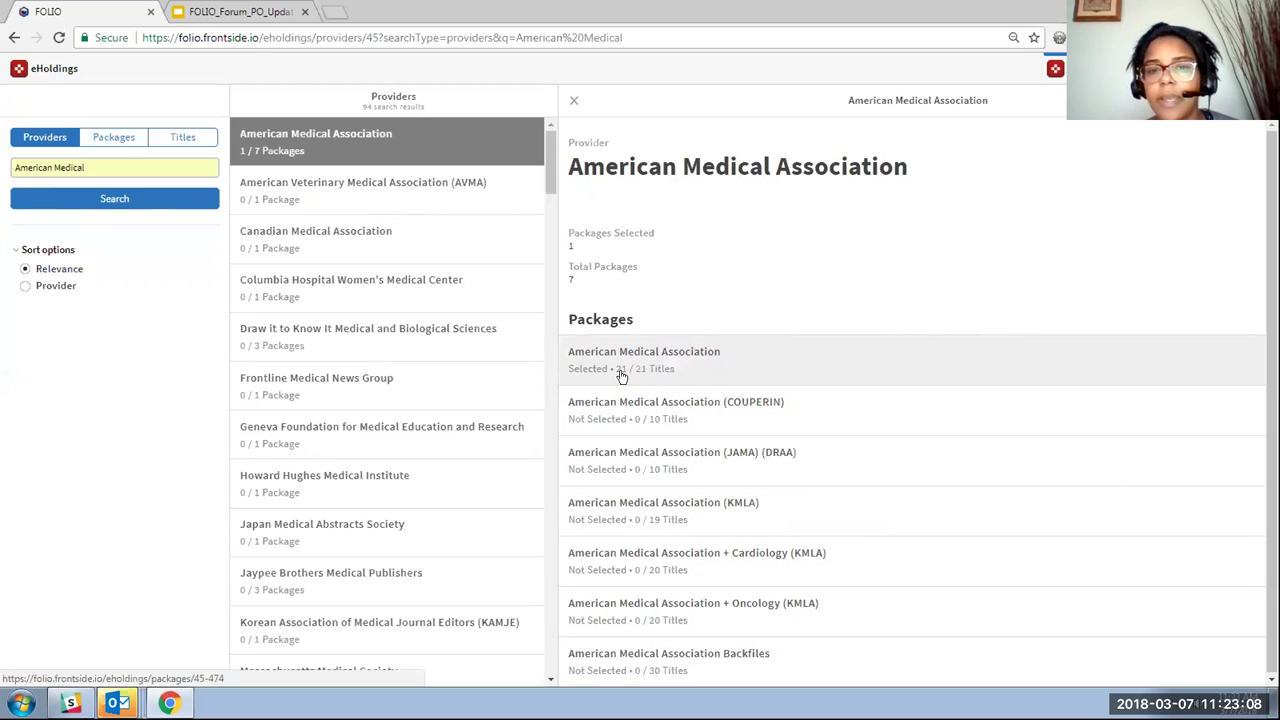
click(703, 375)
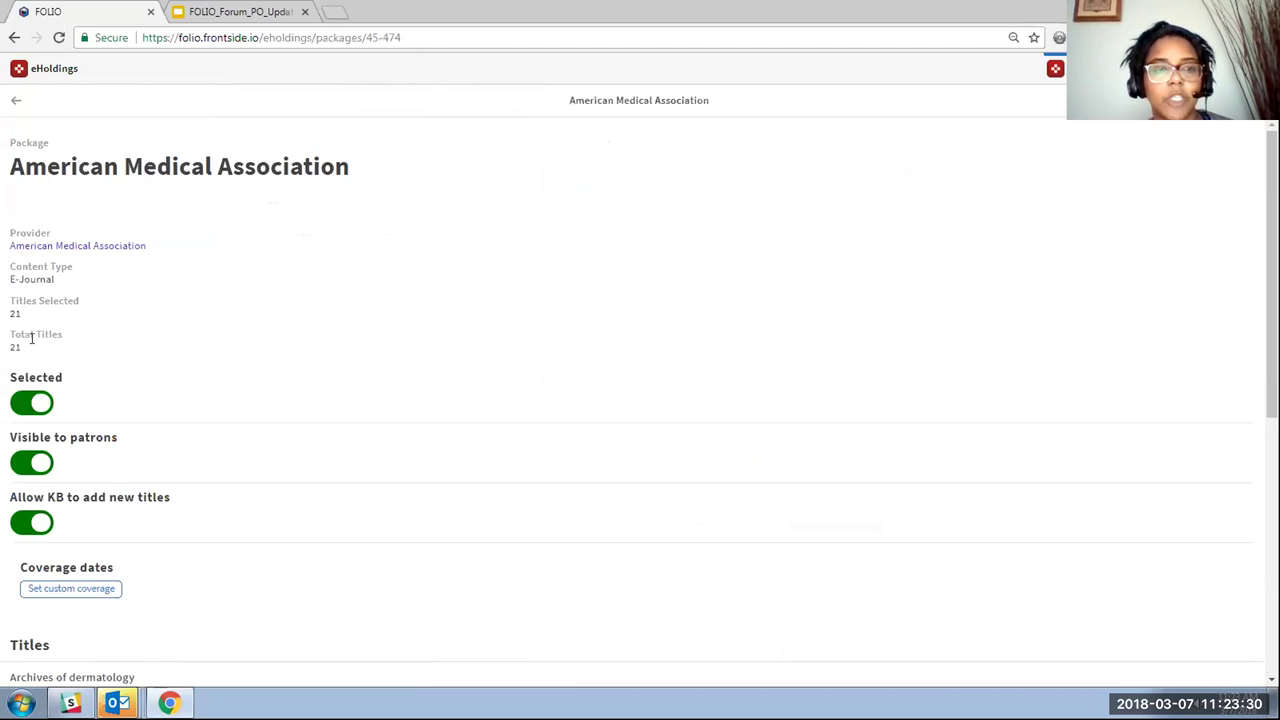
click(38, 403)
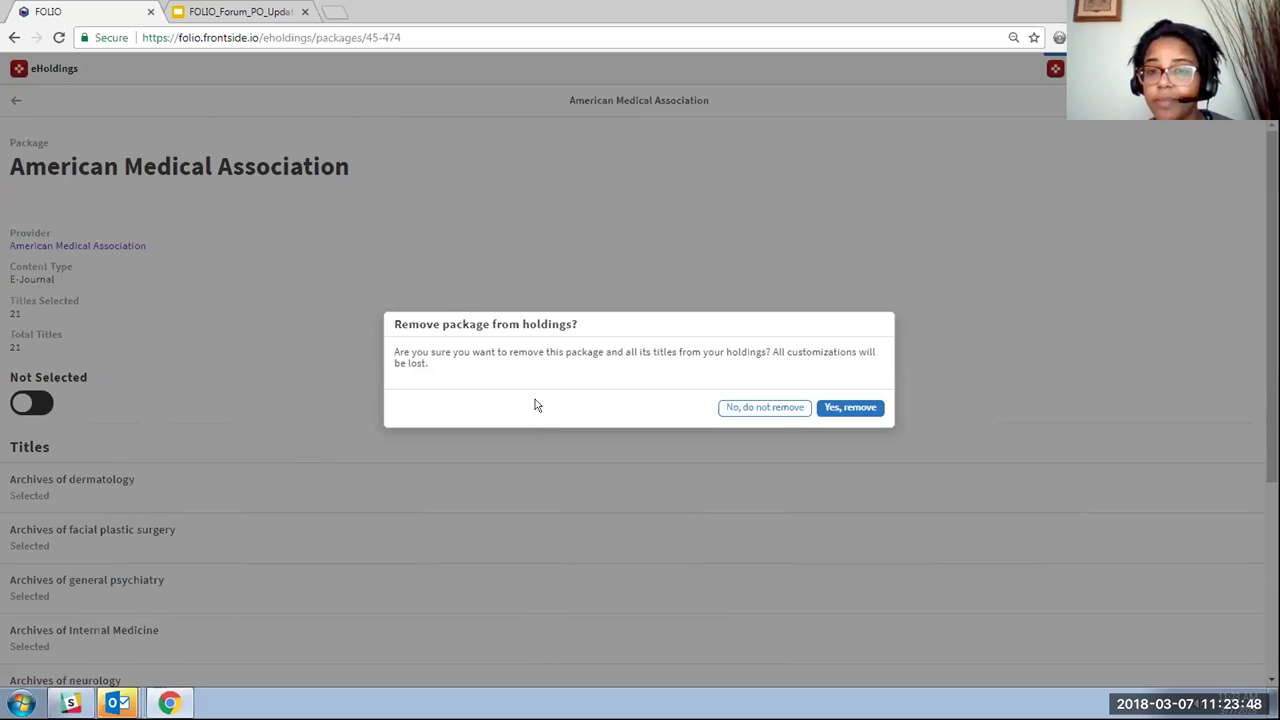
click(767, 408)
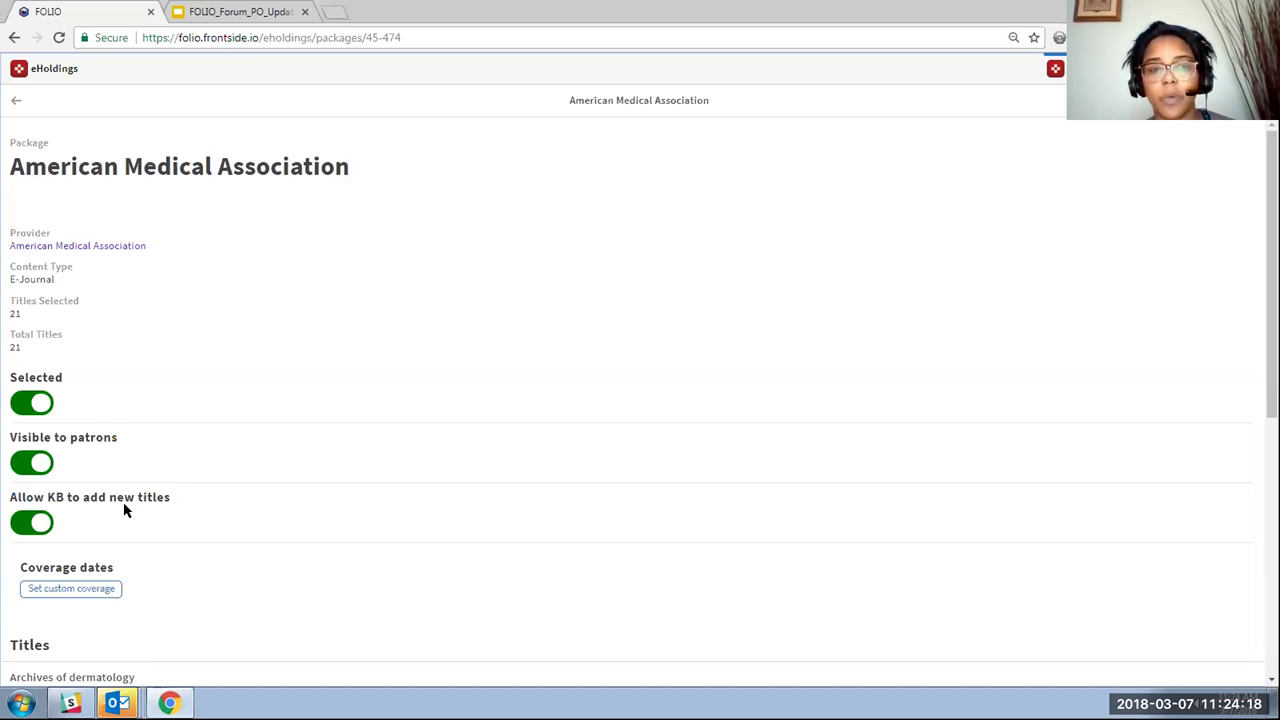
Examine the package's custom coverage date fields and calendar, and cancel without setting any dates.
click(79, 589)
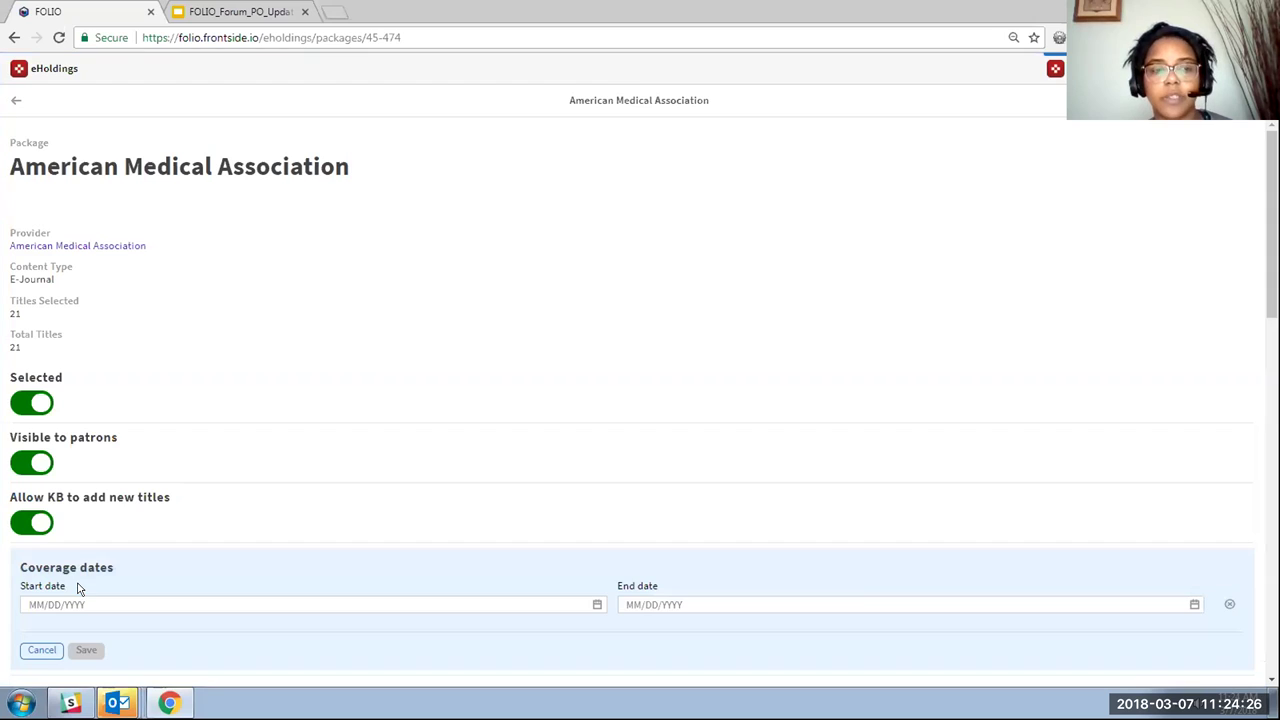
click(597, 605)
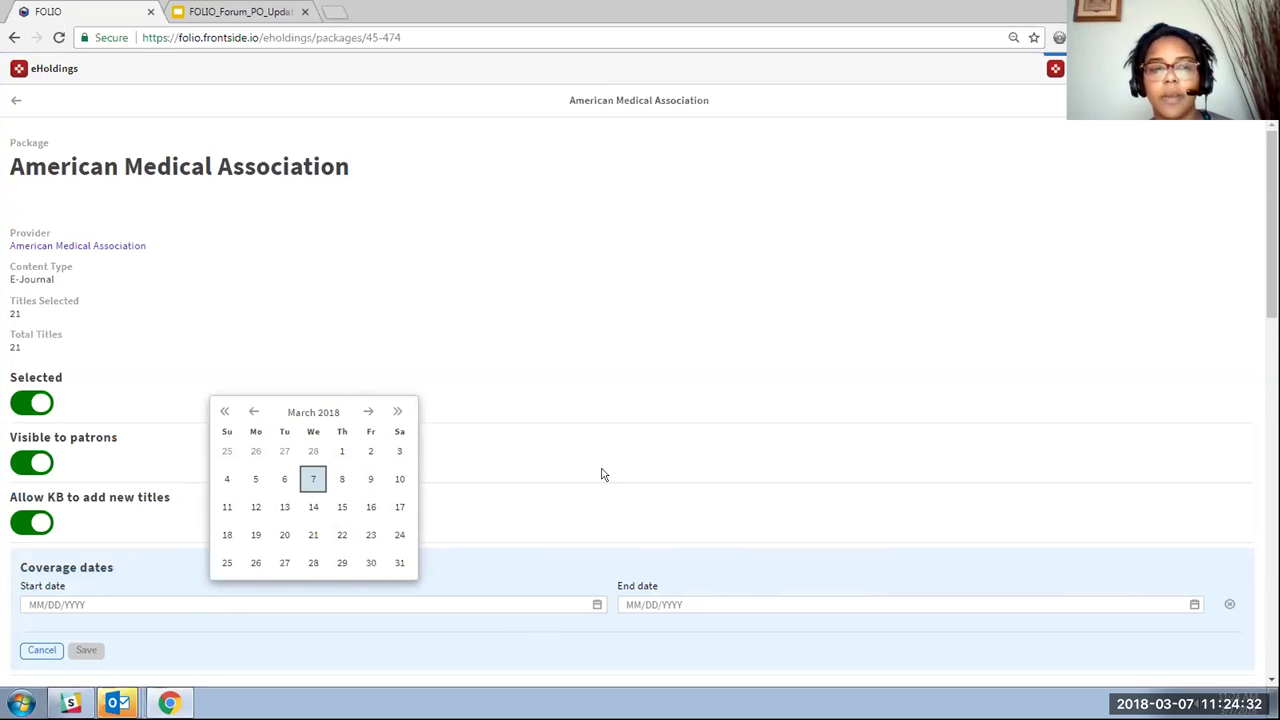
click(716, 362)
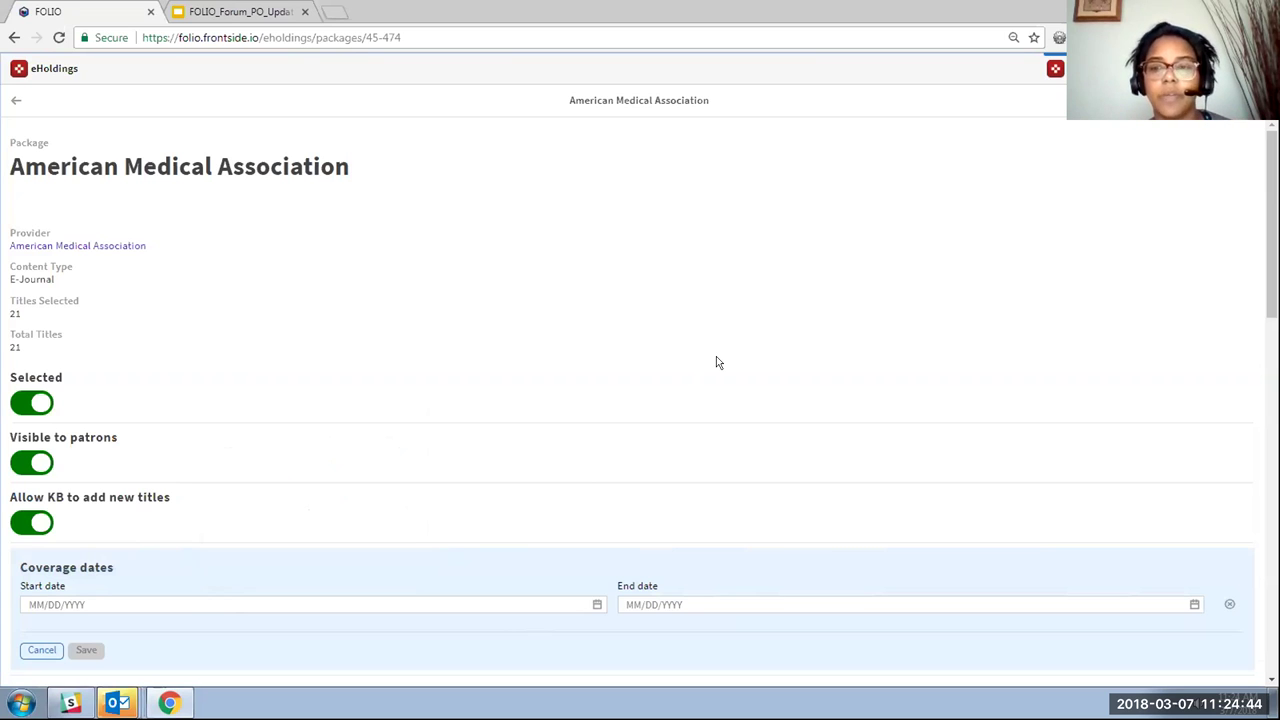
click(37, 642)
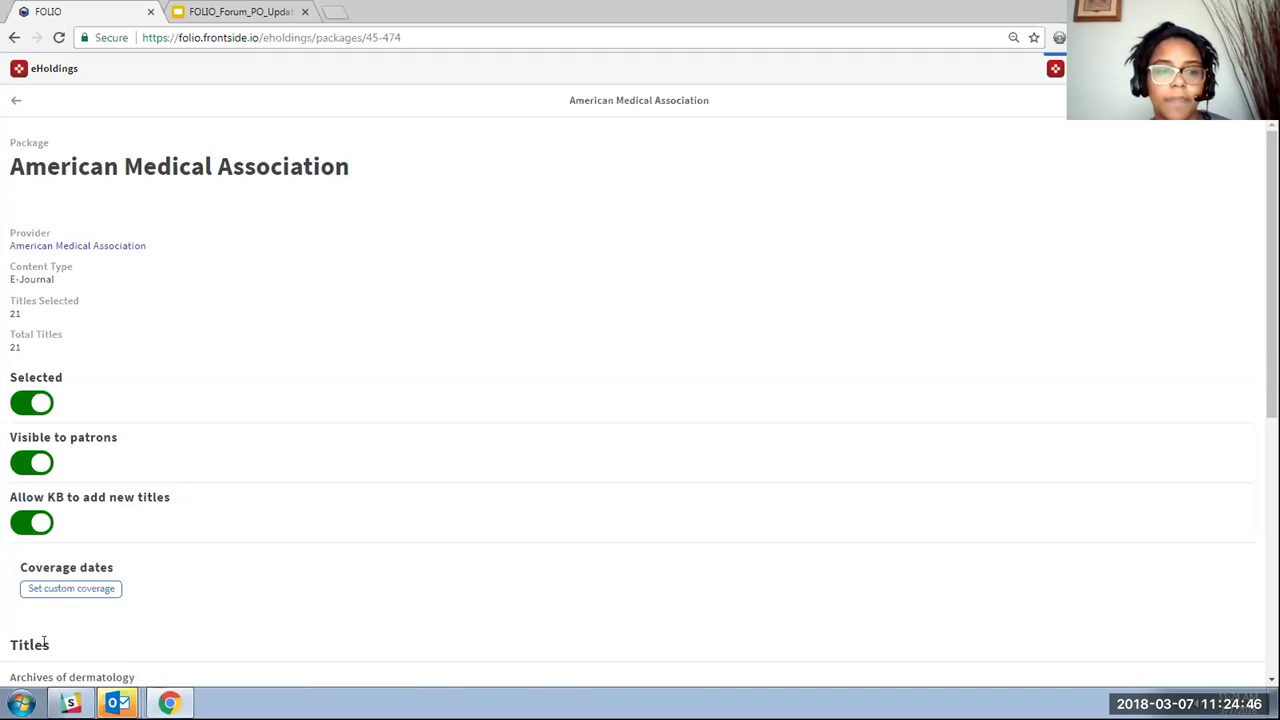
Review the titles included in the package and open the record for Archives of dermatology.
scroll(1084, 390, down, 1)
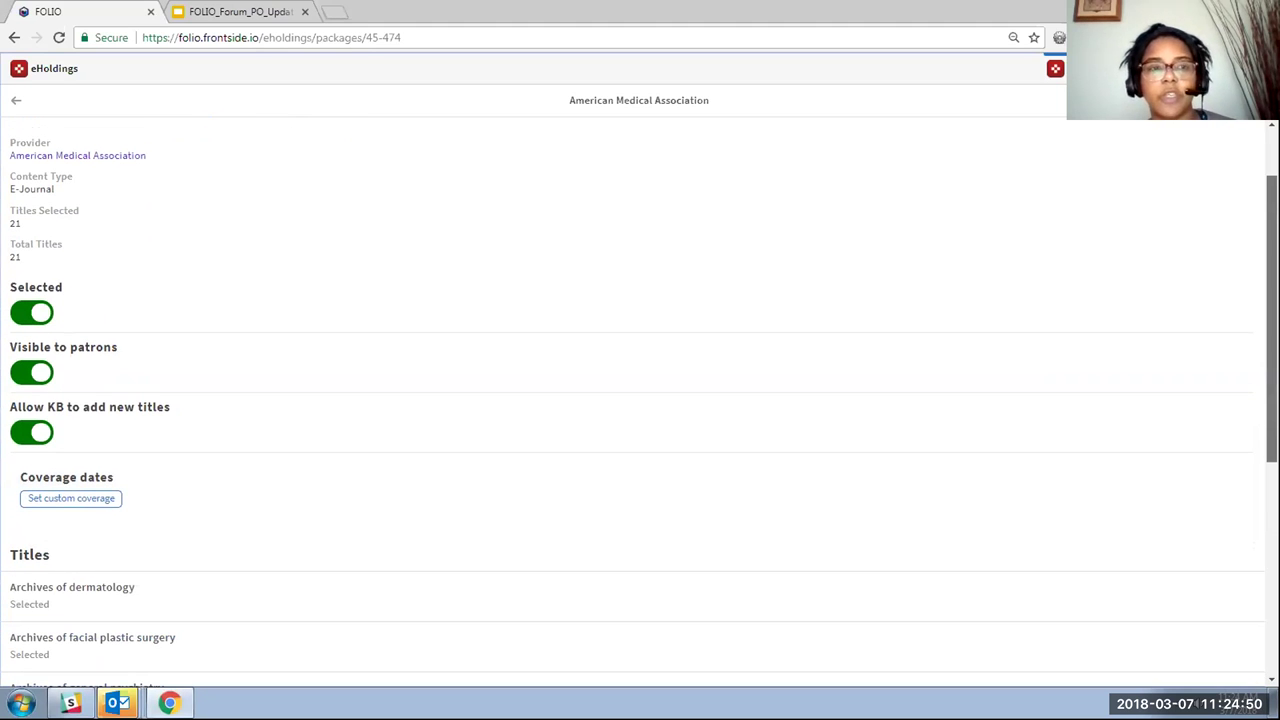
scroll(640, 400, up, 1)
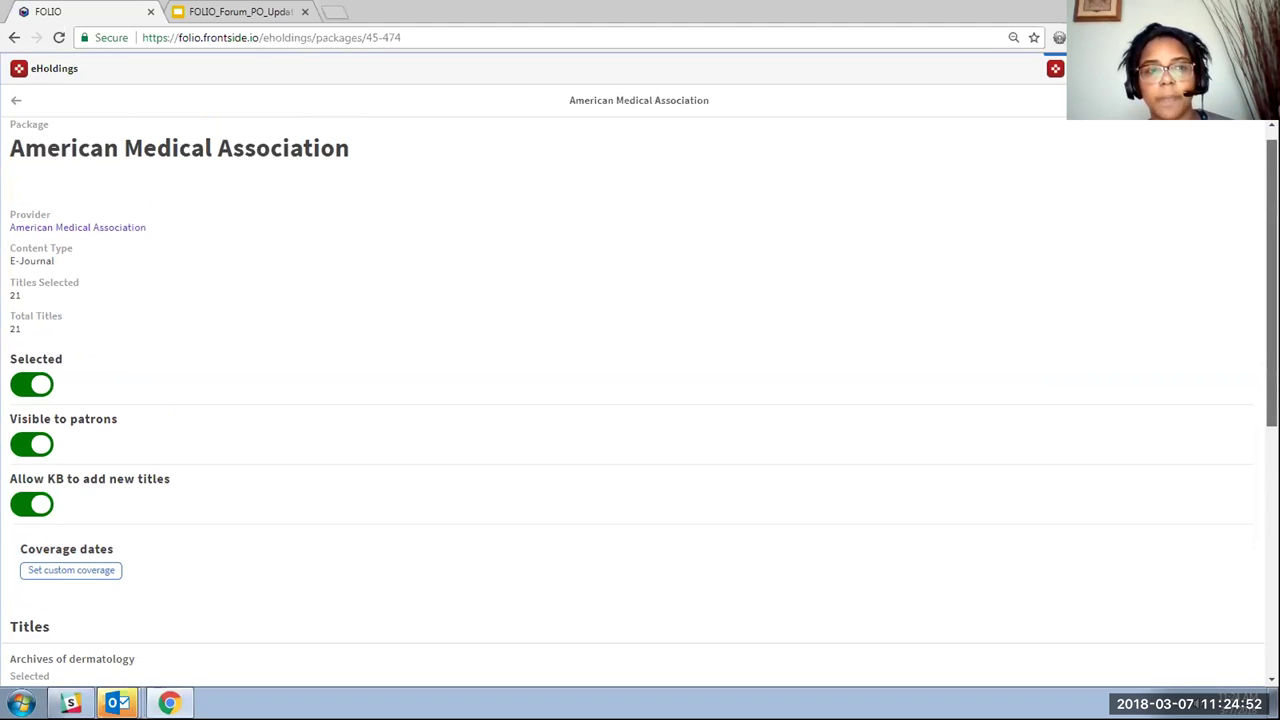
scroll(640, 400, down, 3)
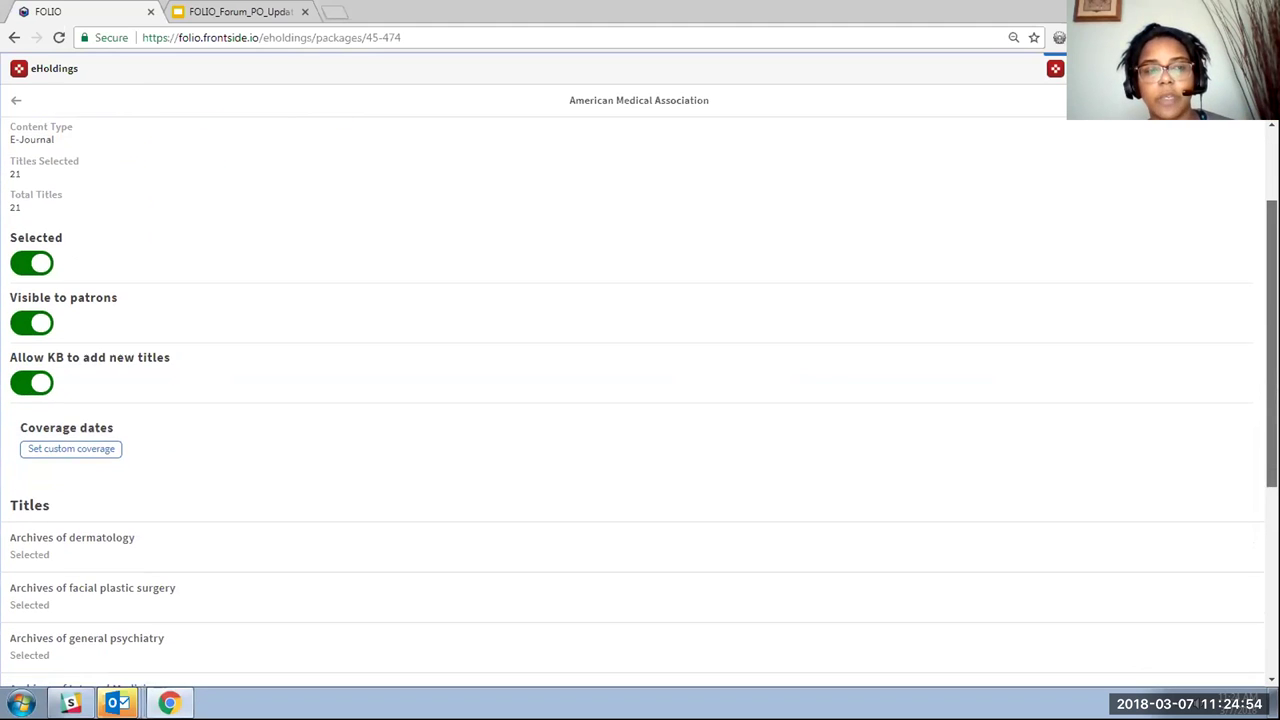
scroll(640, 400, down, 2)
scroll(640, 400, down, 4)
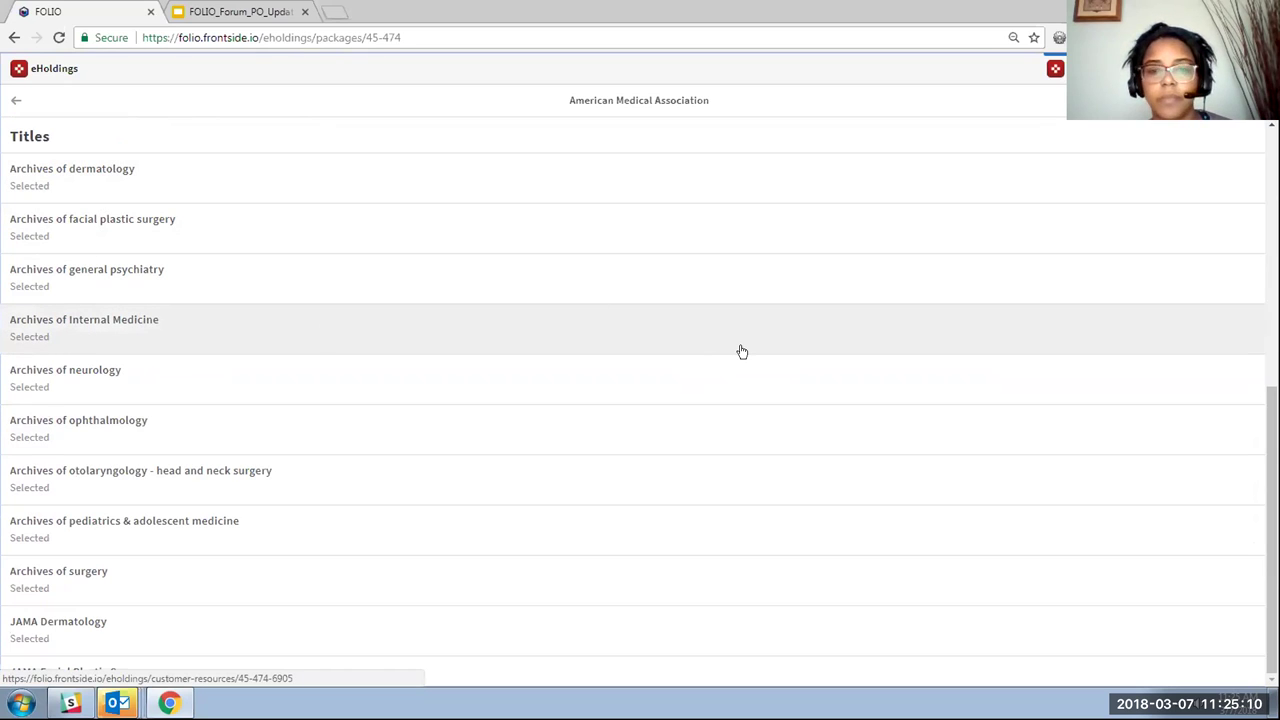
scroll(640, 327, up, 2)
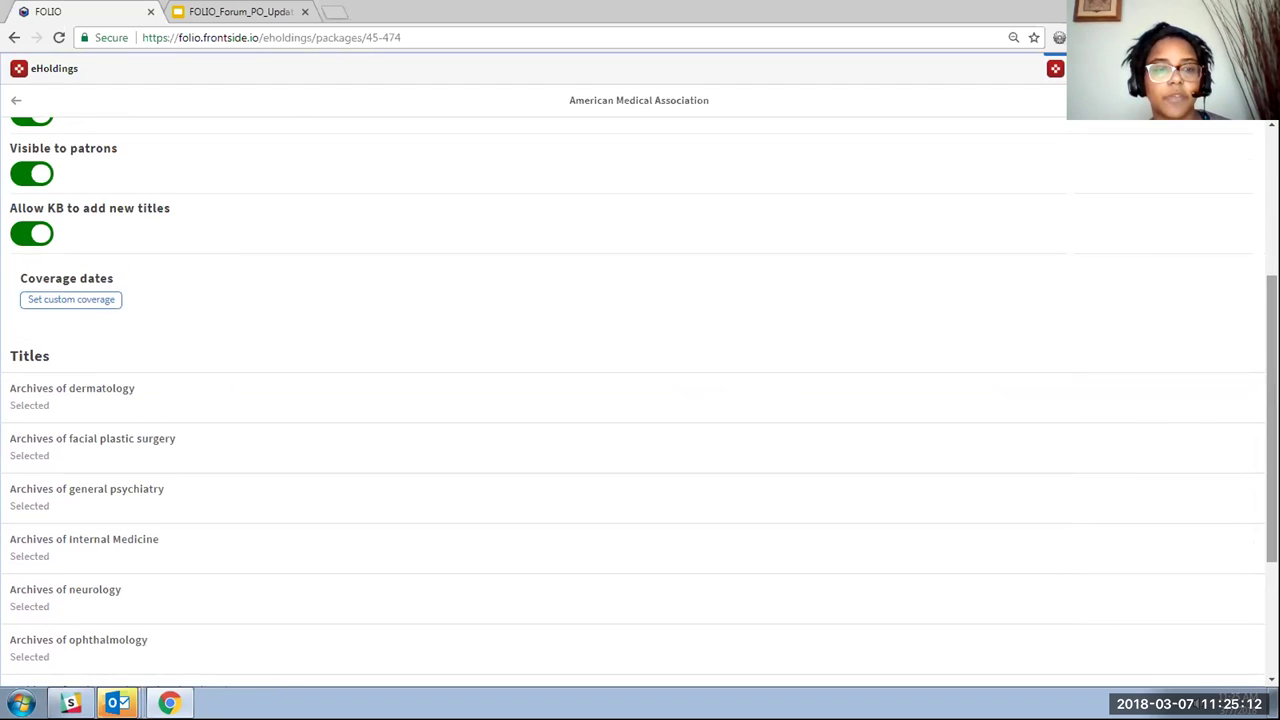
click(90, 398)
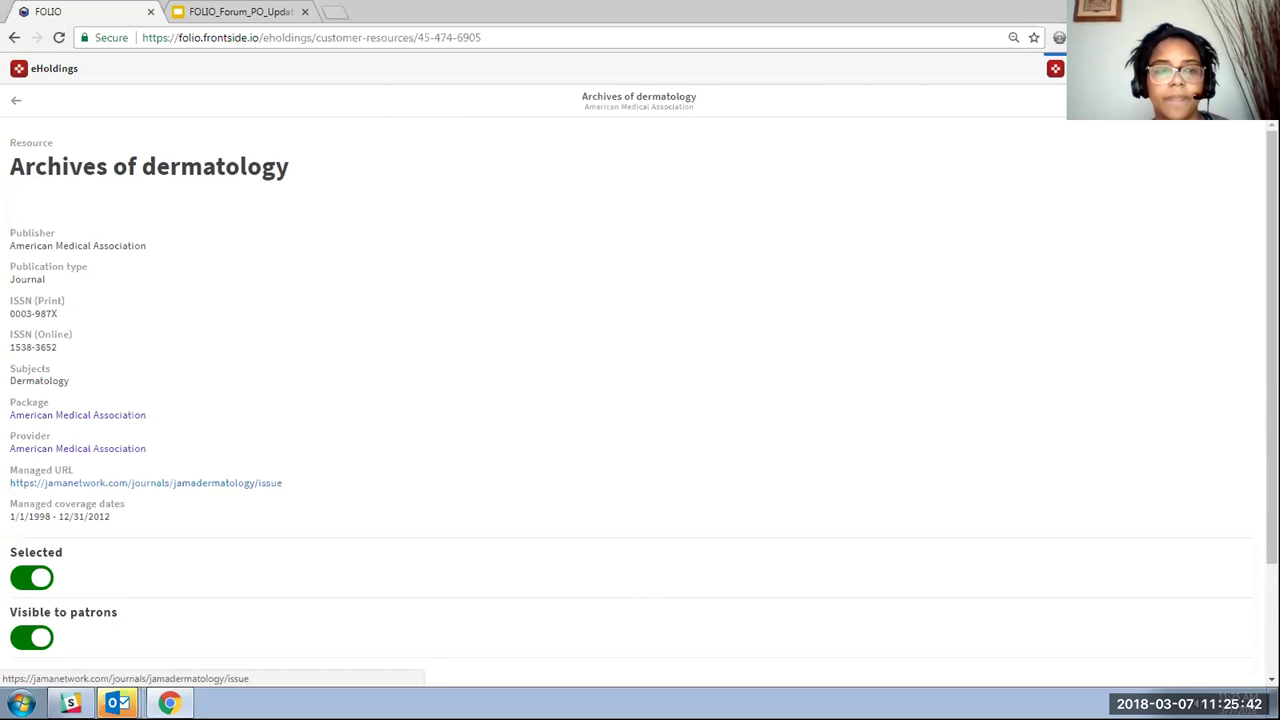
Start custom coverage dates for Archives of dermatology, add two extra blank date ranges, and cancel the edit.
scroll(1000, 440, down, 3)
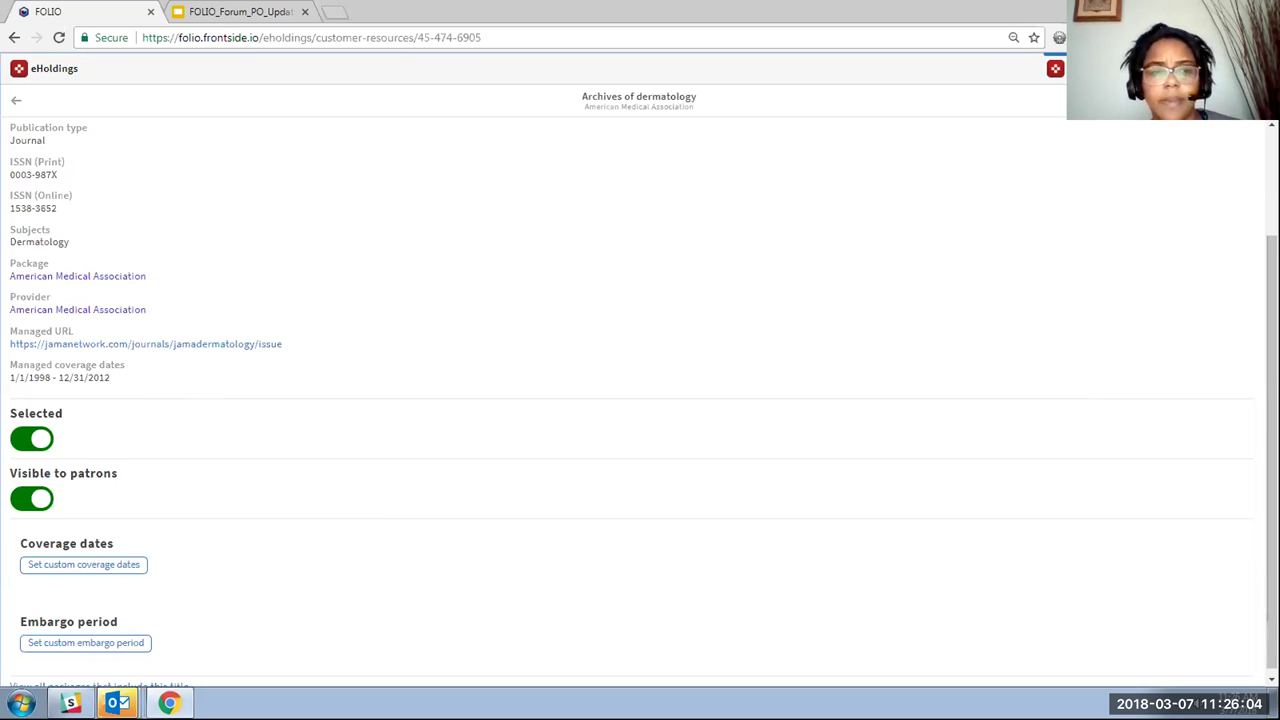
scroll(640, 400, down, 1)
click(112, 559)
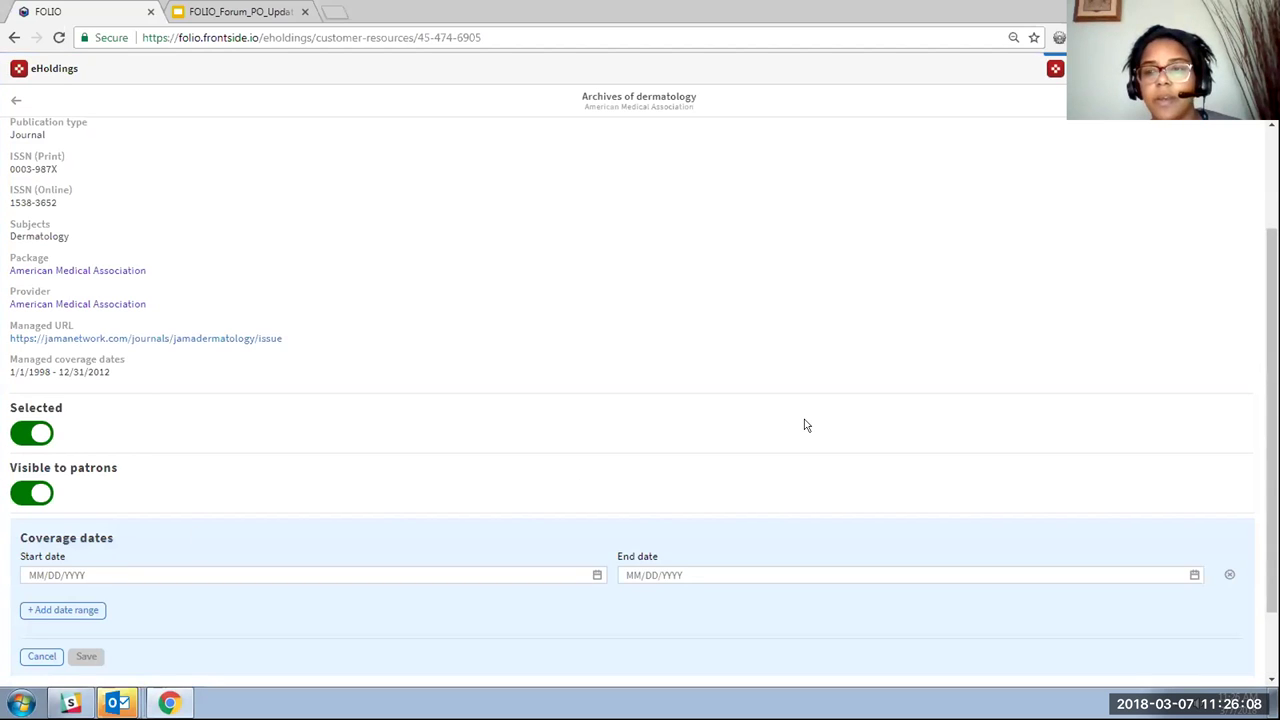
scroll(806, 425, down, 2)
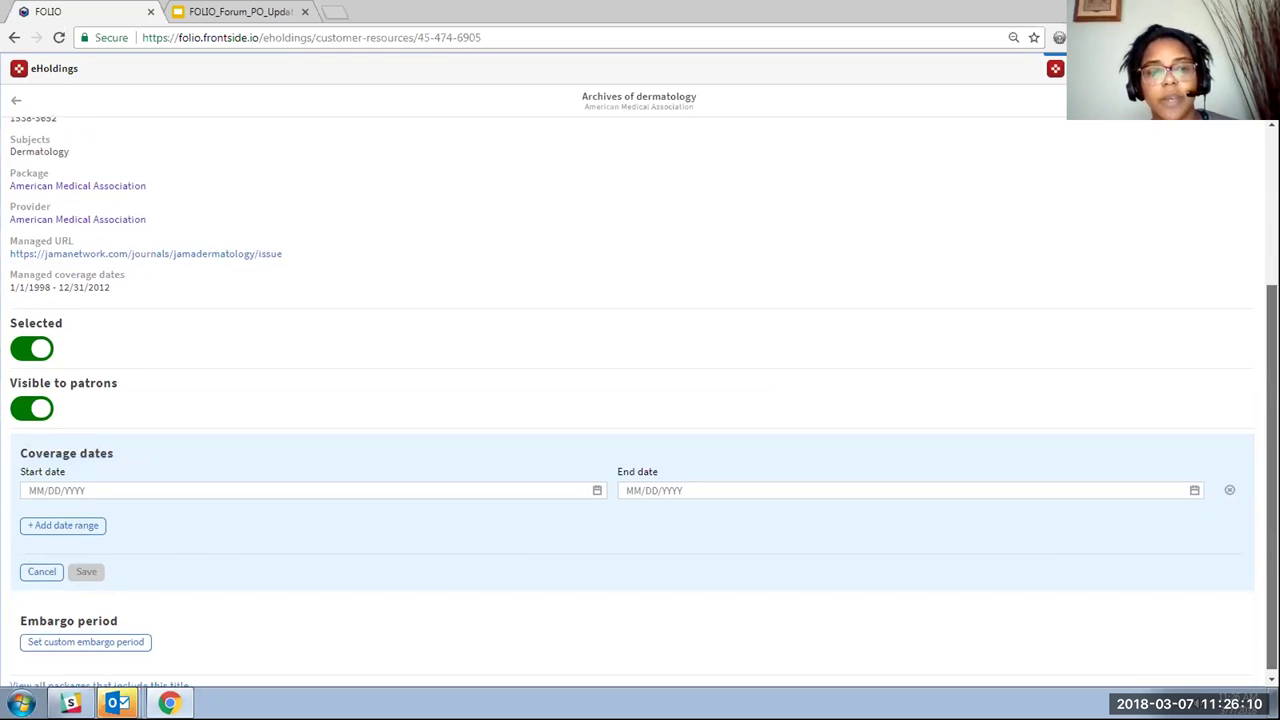
click(100, 527)
click(60, 568)
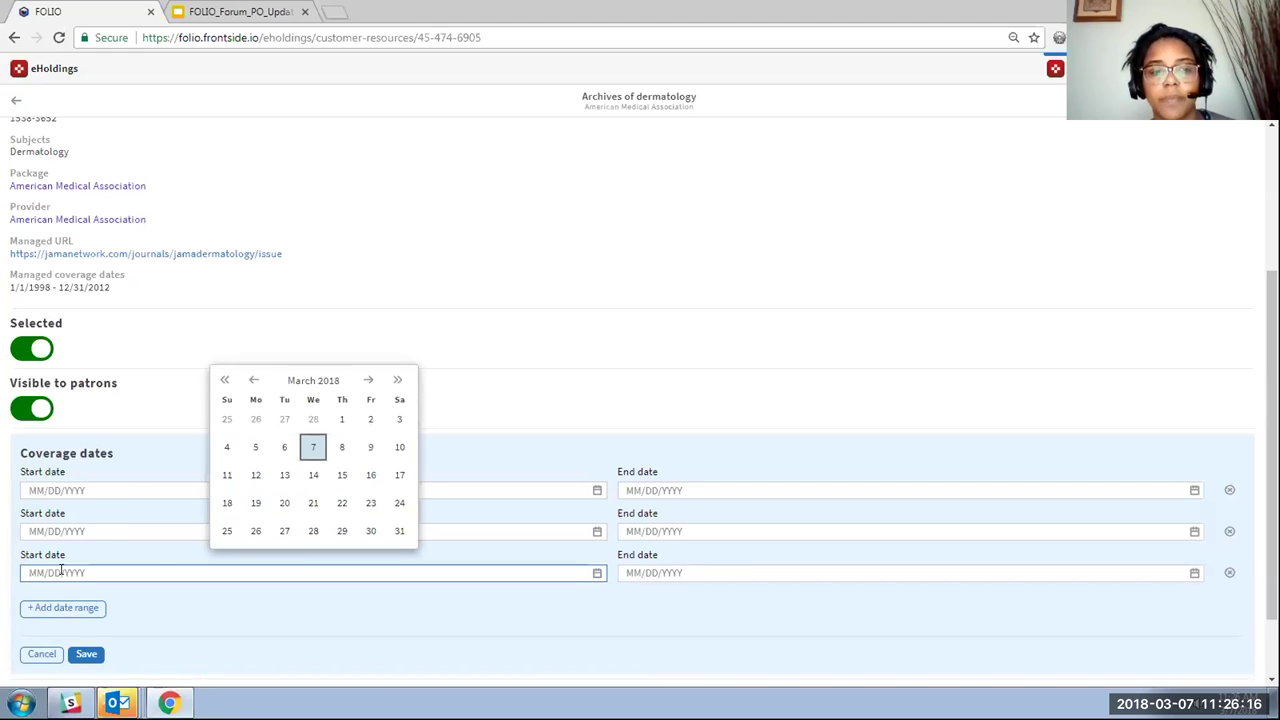
click(30, 656)
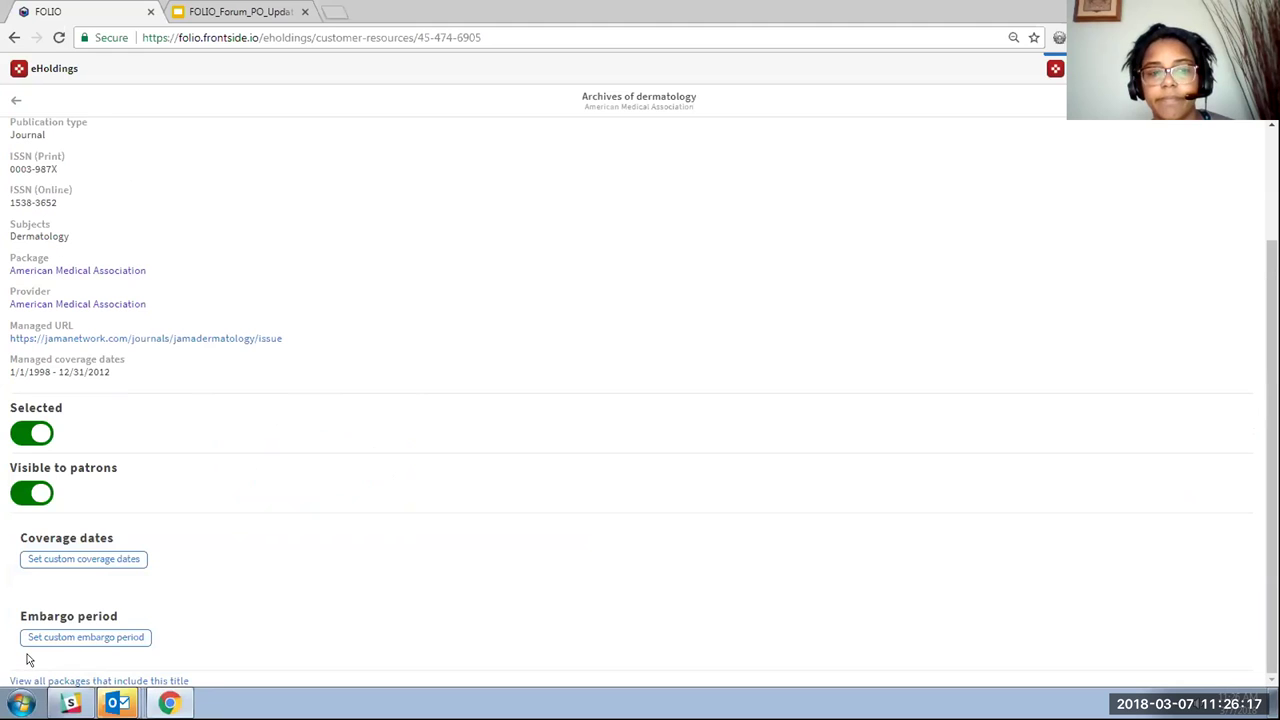
Examine the custom embargo period's amount field and time units for the title, and cancel without setting one.
click(115, 638)
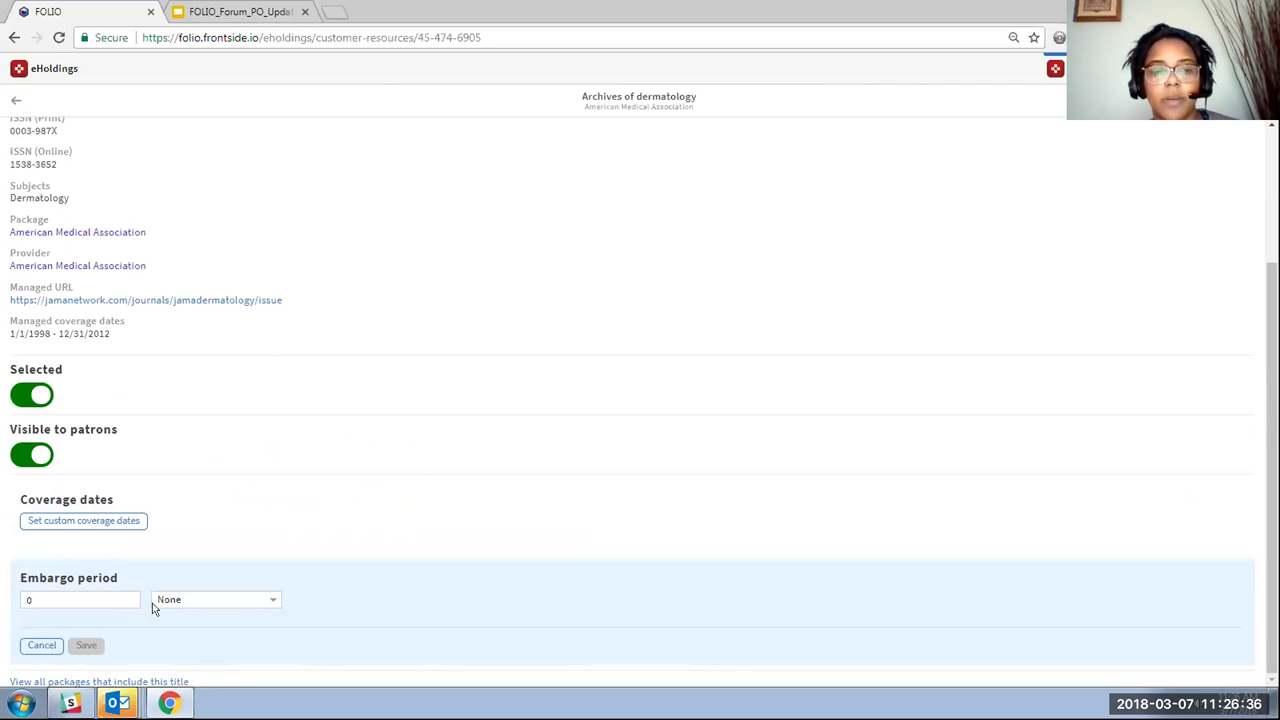
click(215, 599)
click(92, 599)
click(207, 600)
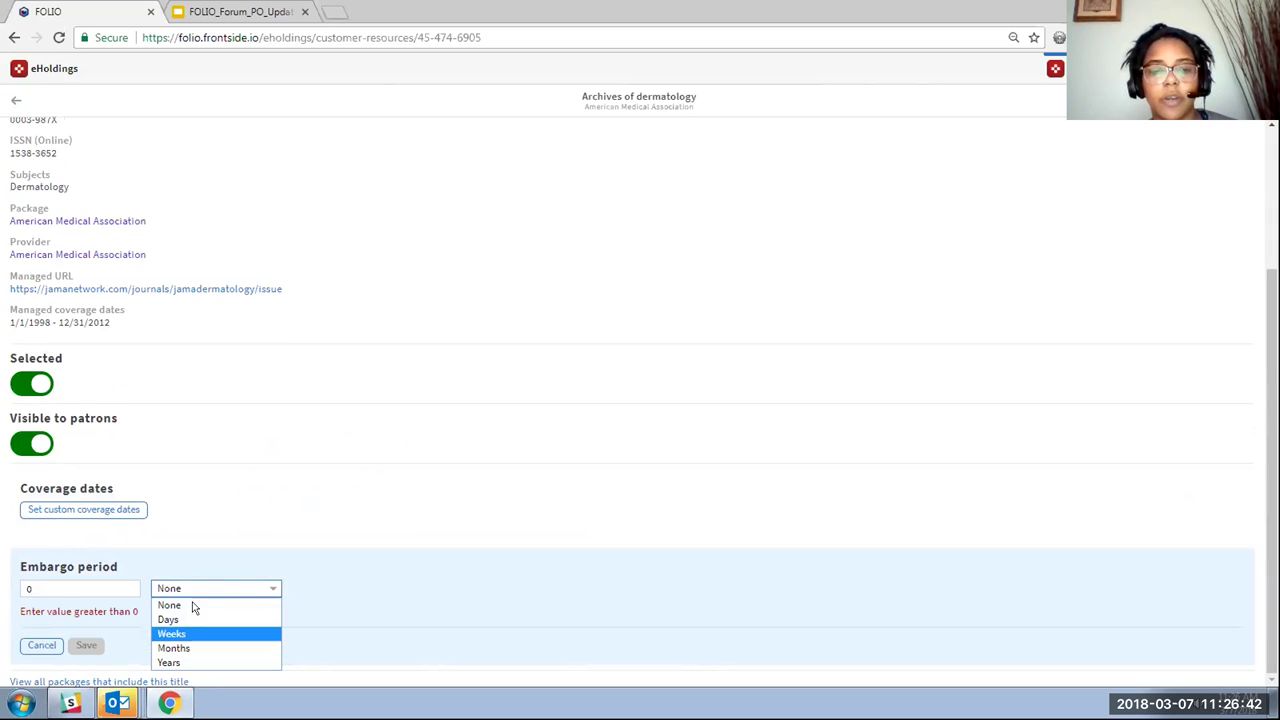
click(199, 597)
click(42, 645)
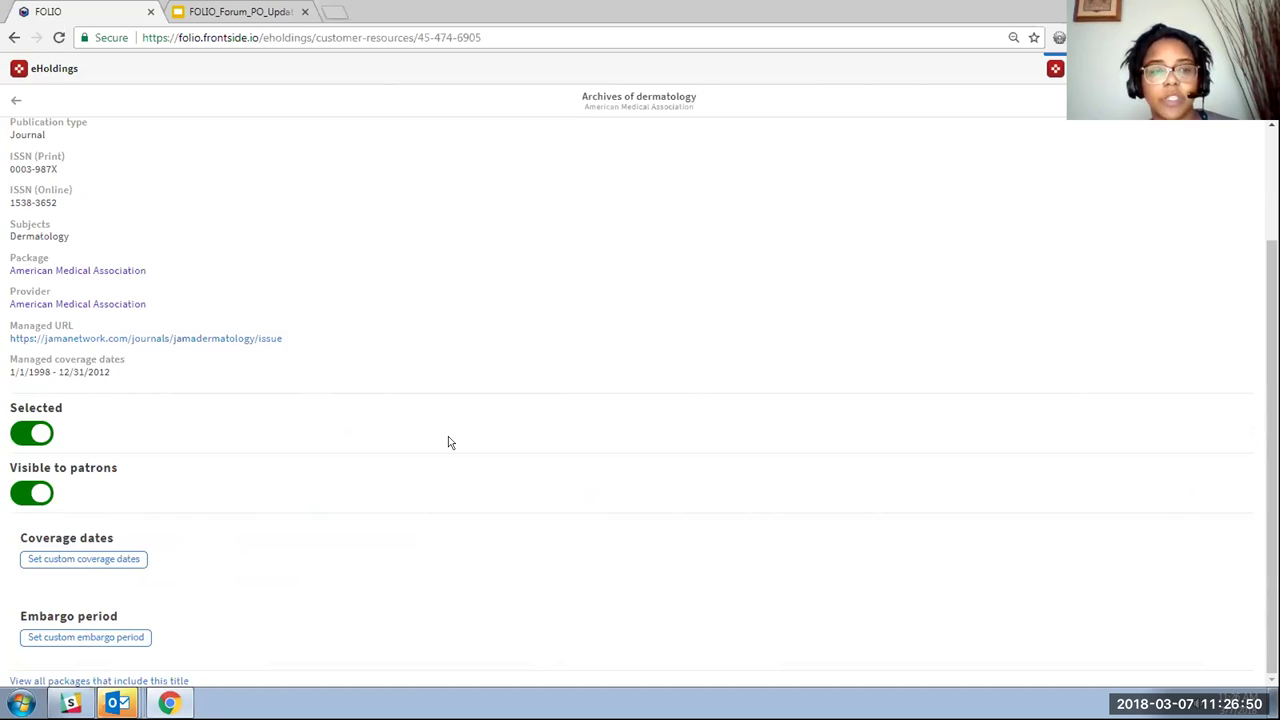
Review all packages that include Archives of dermatology, and return to its record in the American Medical Association package.
click(170, 681)
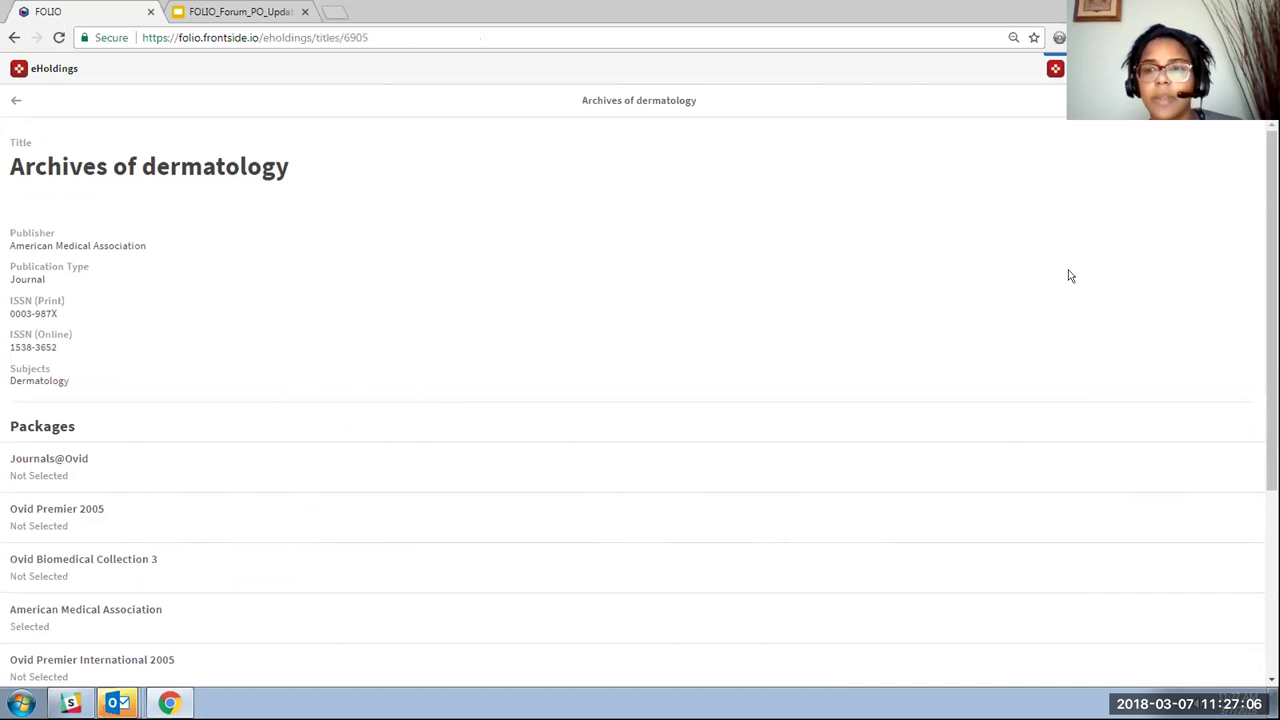
scroll(1070, 276, down, 3)
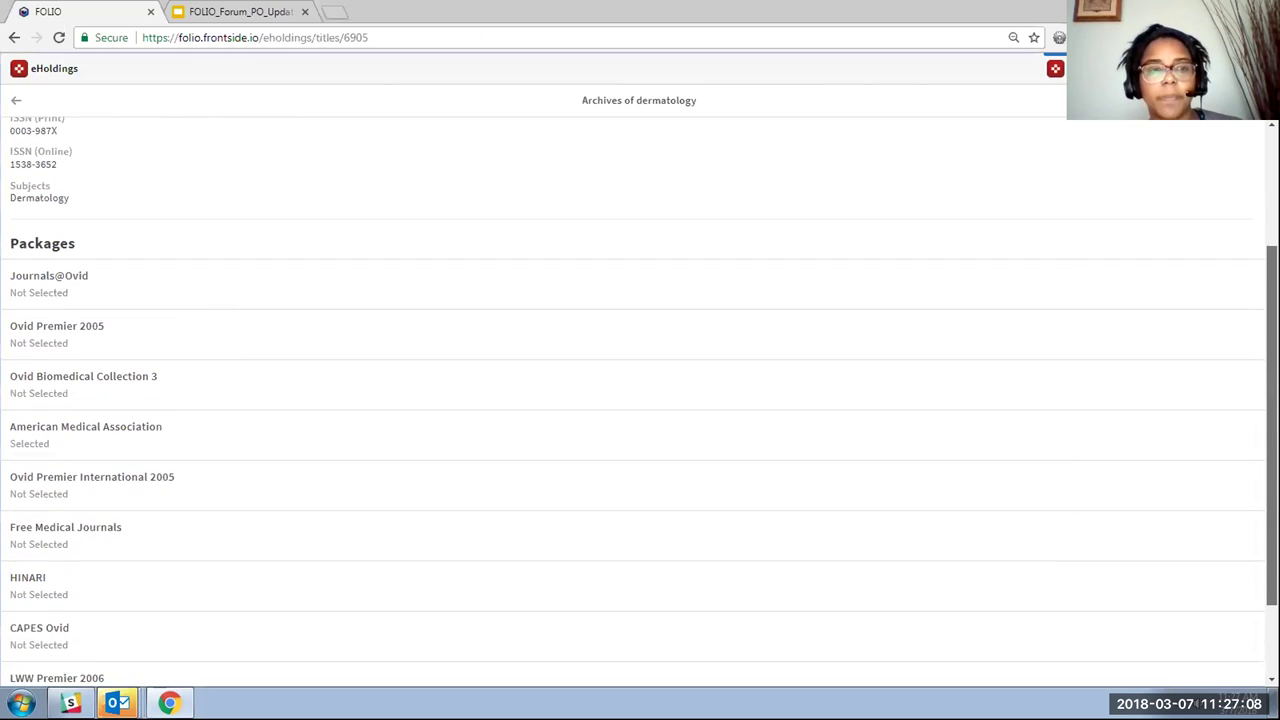
scroll(640, 400, down, 1)
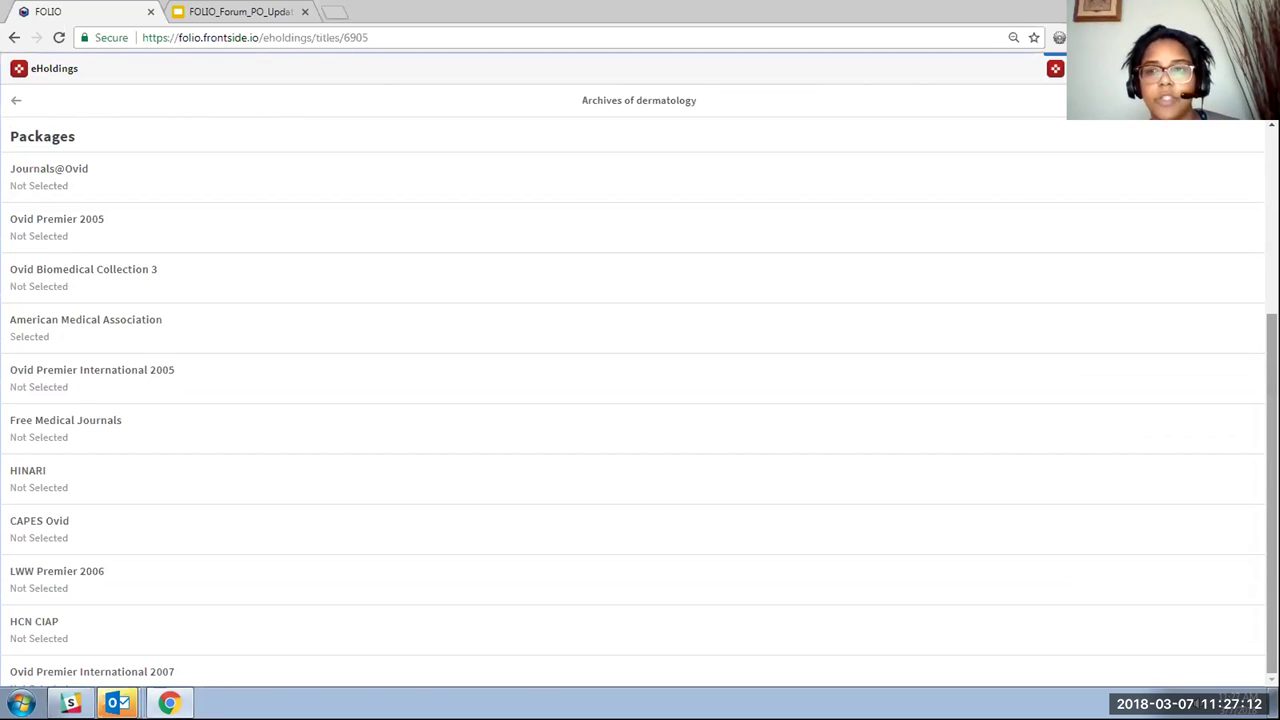
scroll(640, 400, up, 3)
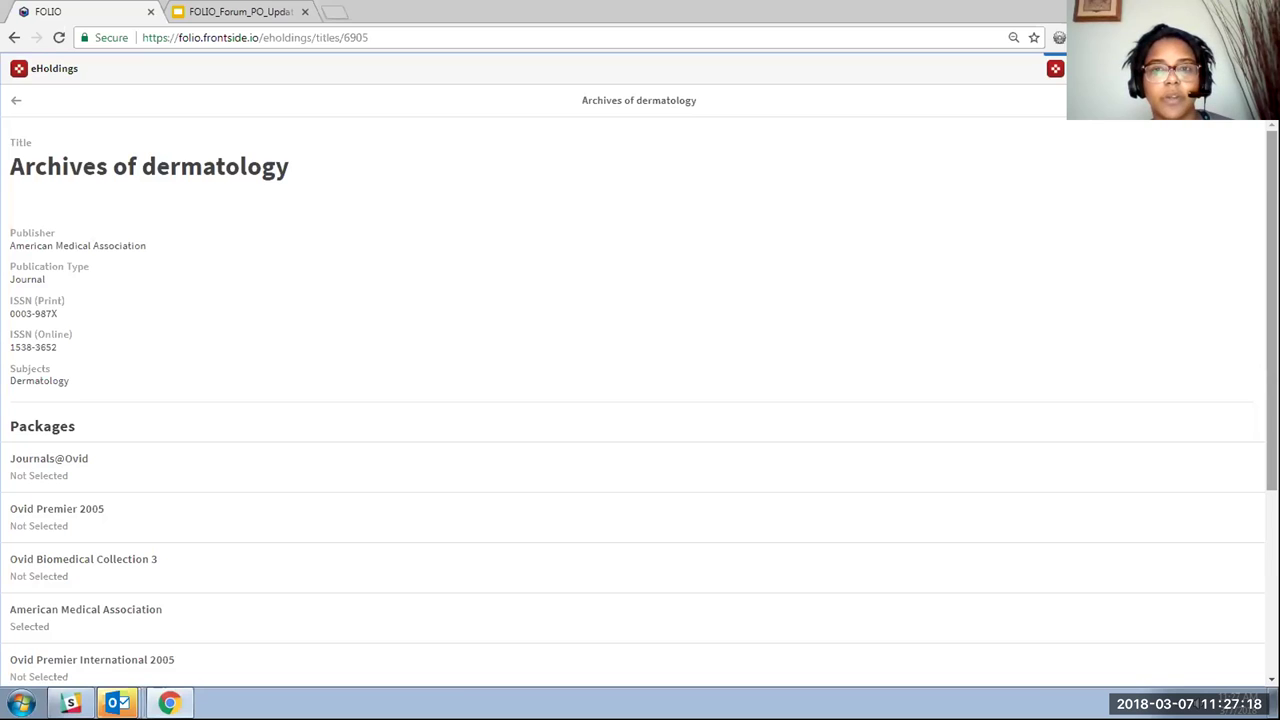
click(15, 102)
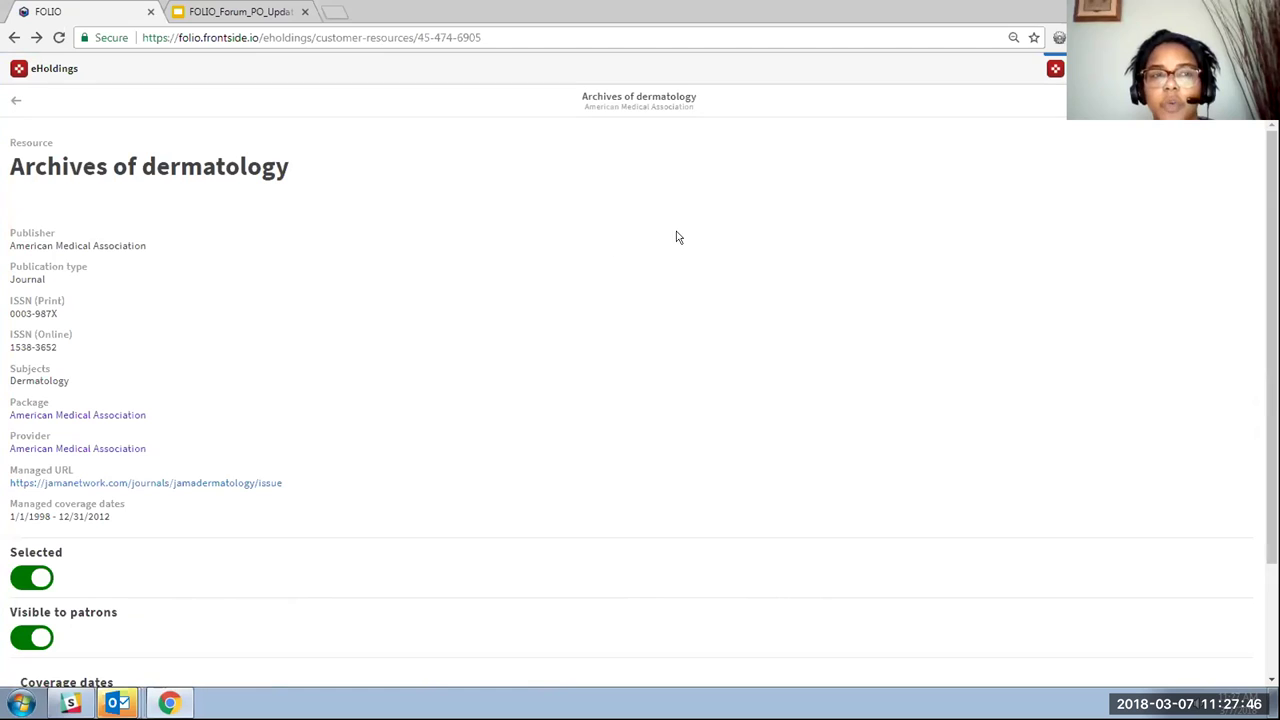
scroll(640, 400, down, 2)
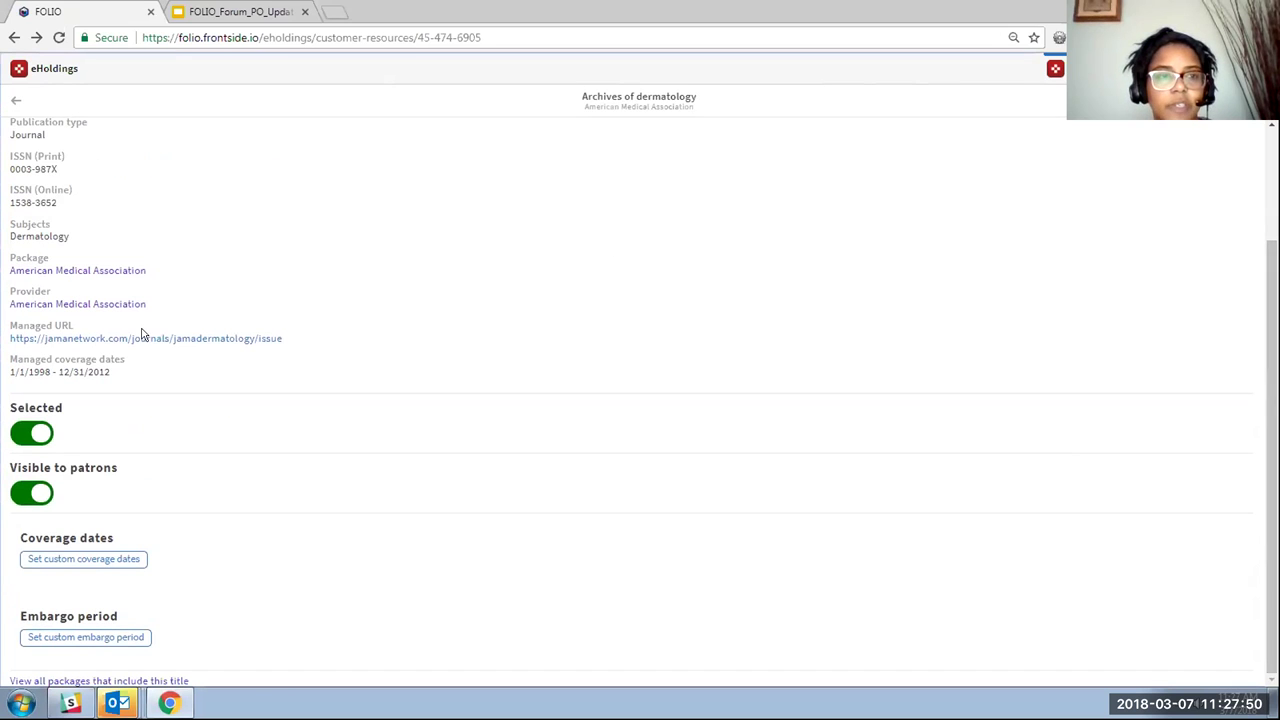
Review all packages that include Archives of dermatology, and return to the FOLIO home page.
click(112, 681)
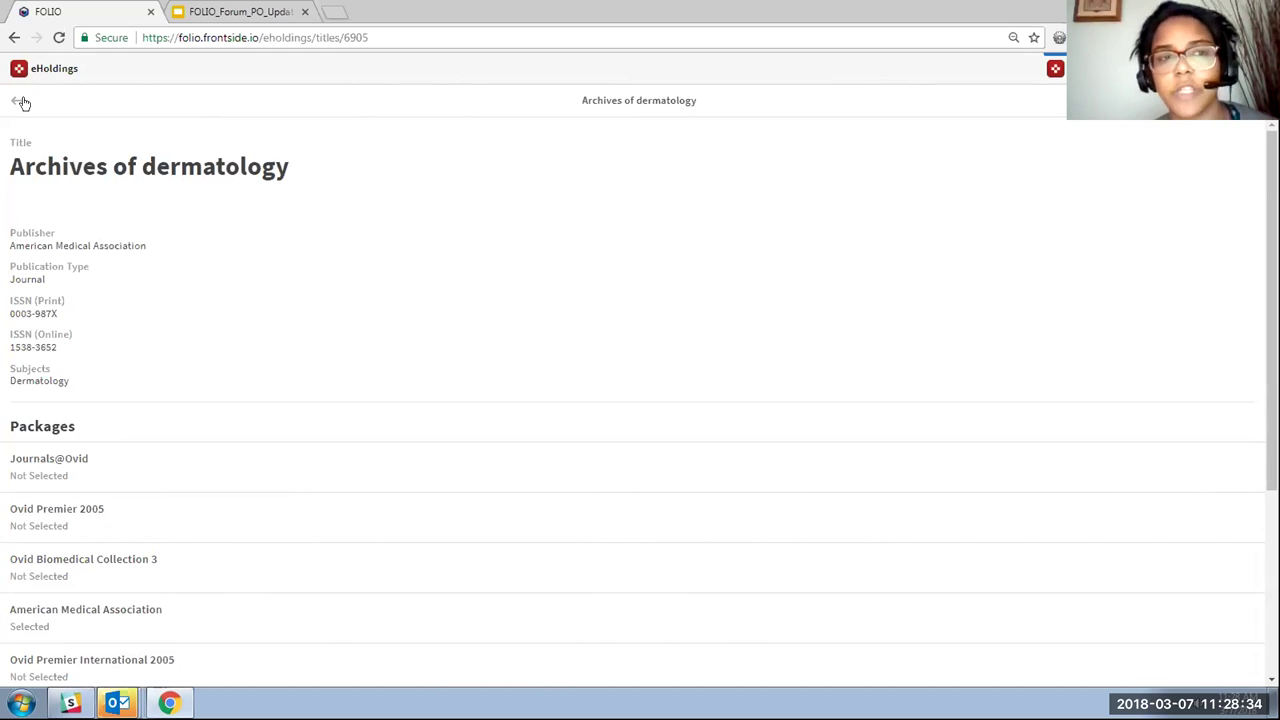
double_click(265, 37)
key(shift+End)
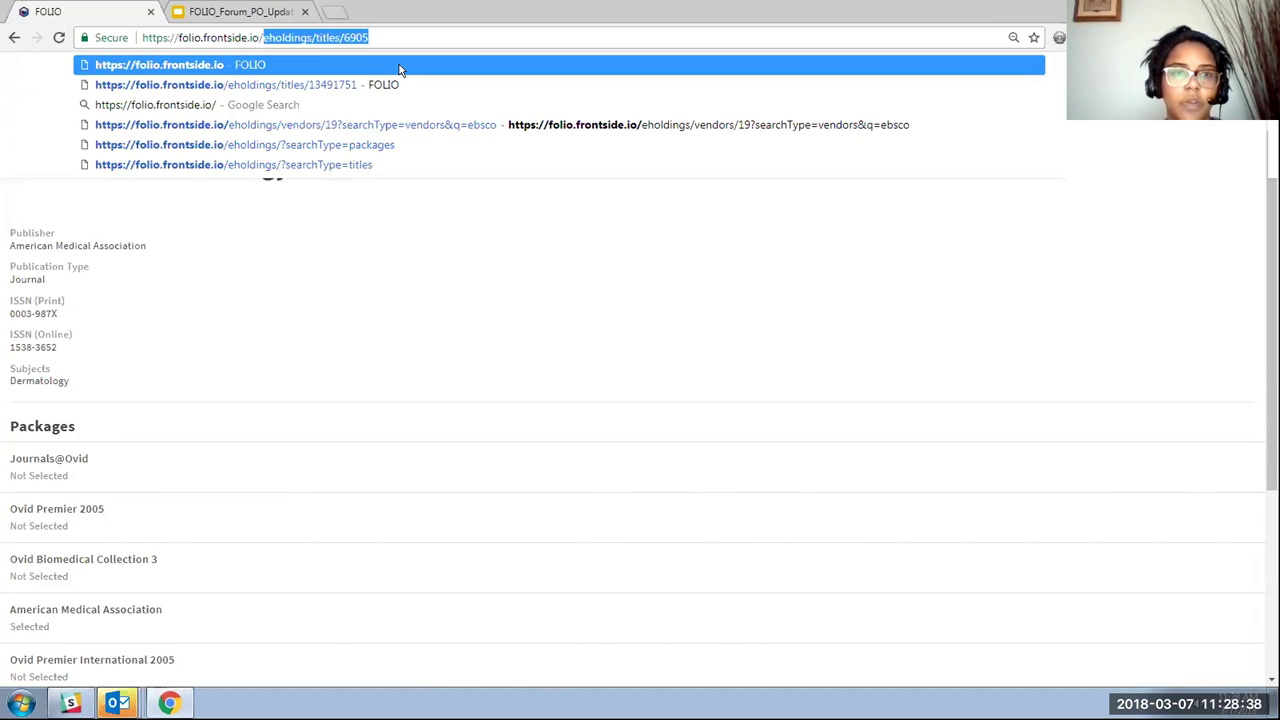
key(BackSpace)
key(Return)
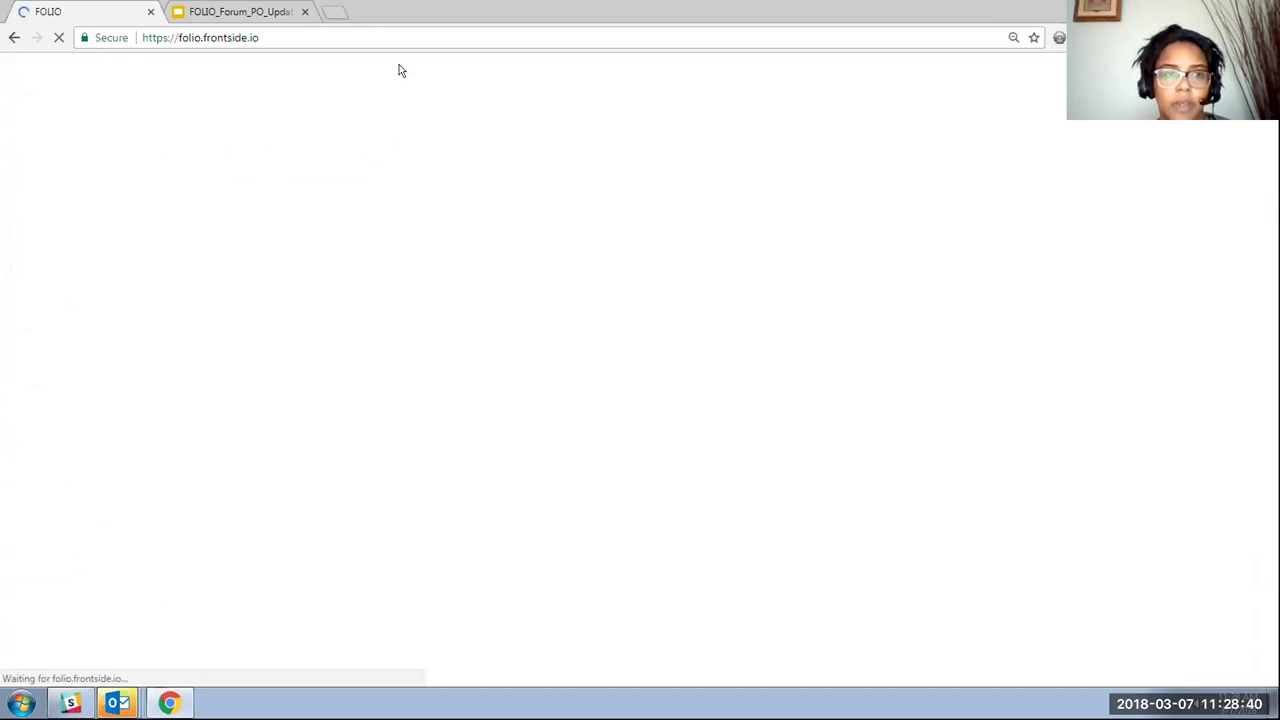
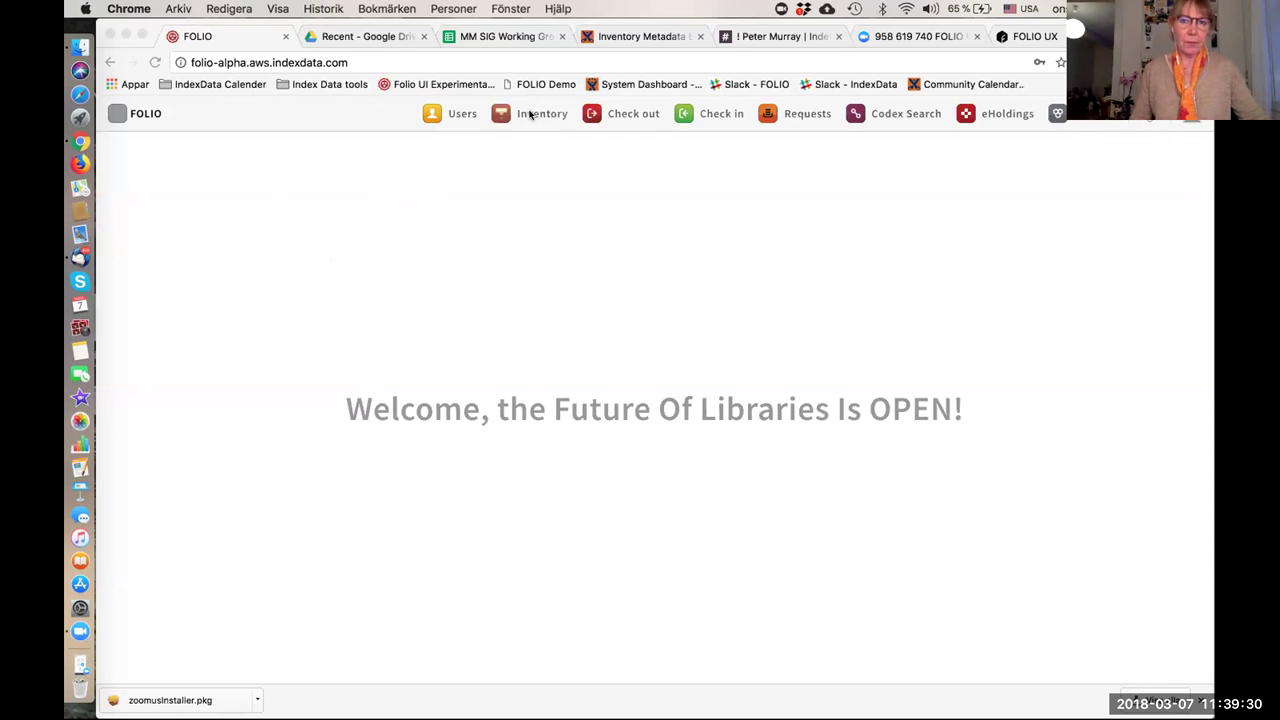
Open the Inventory app and search its records for "100 years".
click(530, 114)
click(527, 114)
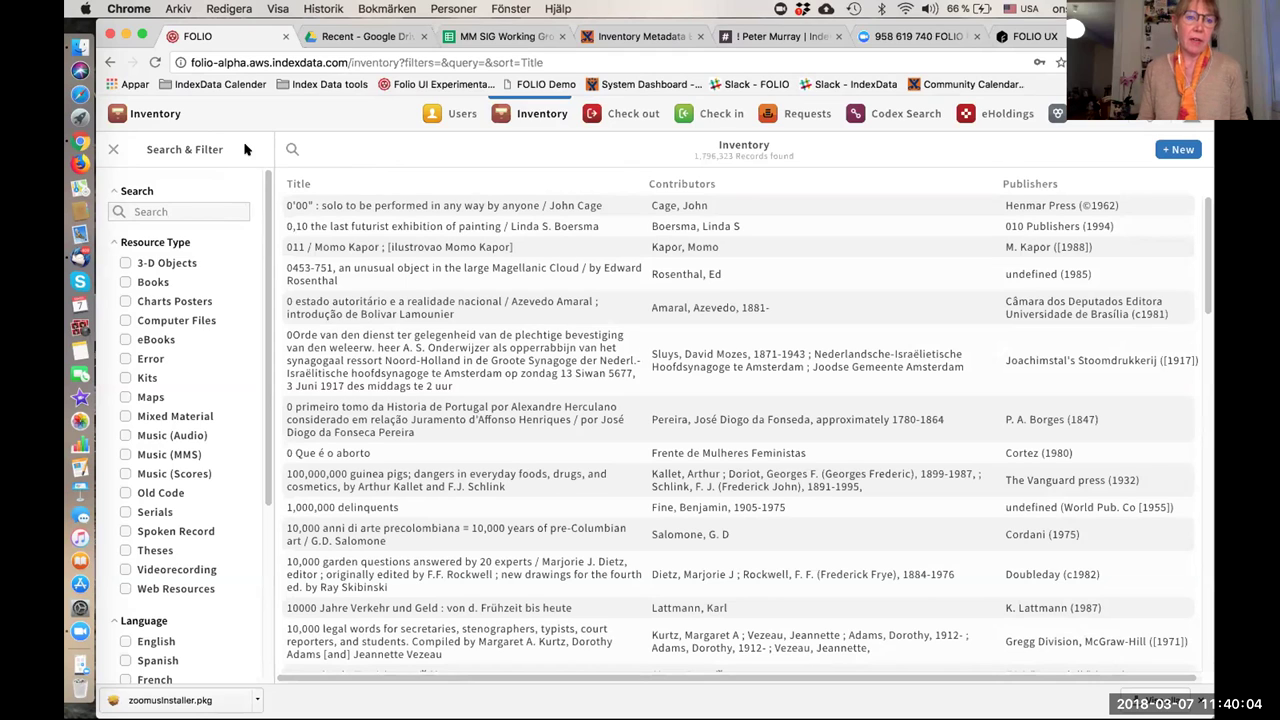
click(163, 208)
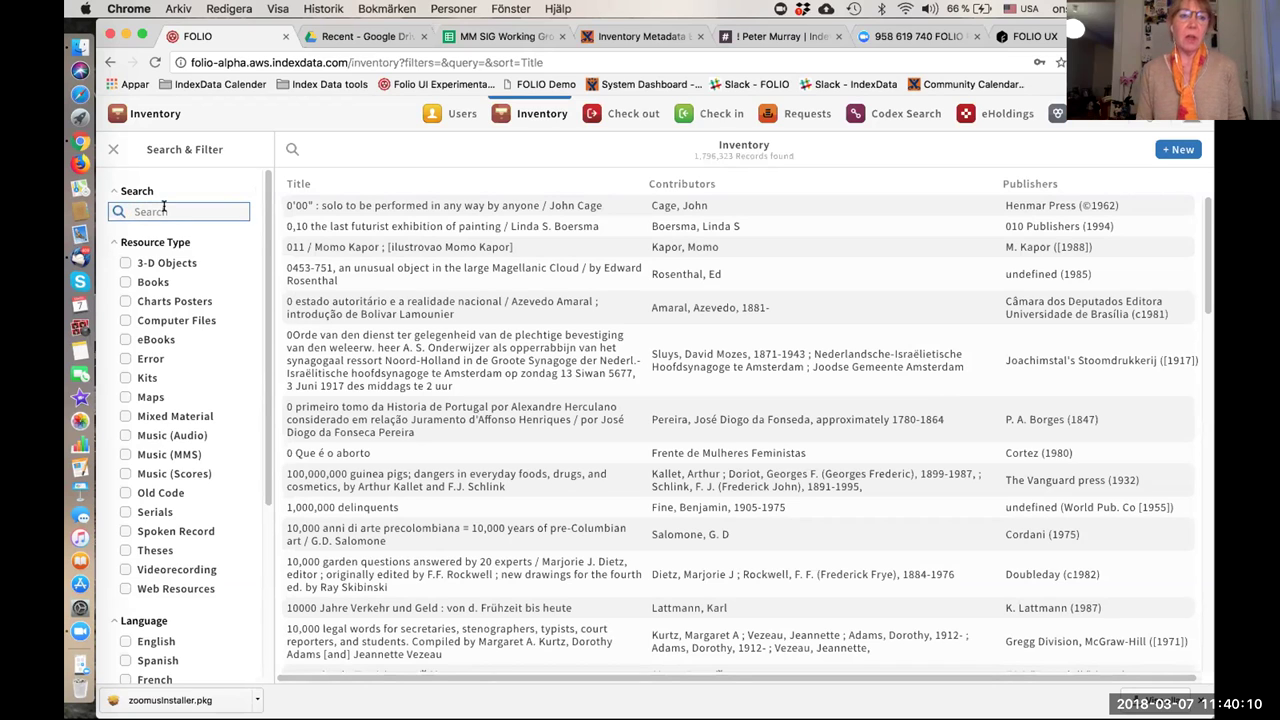
text(100)
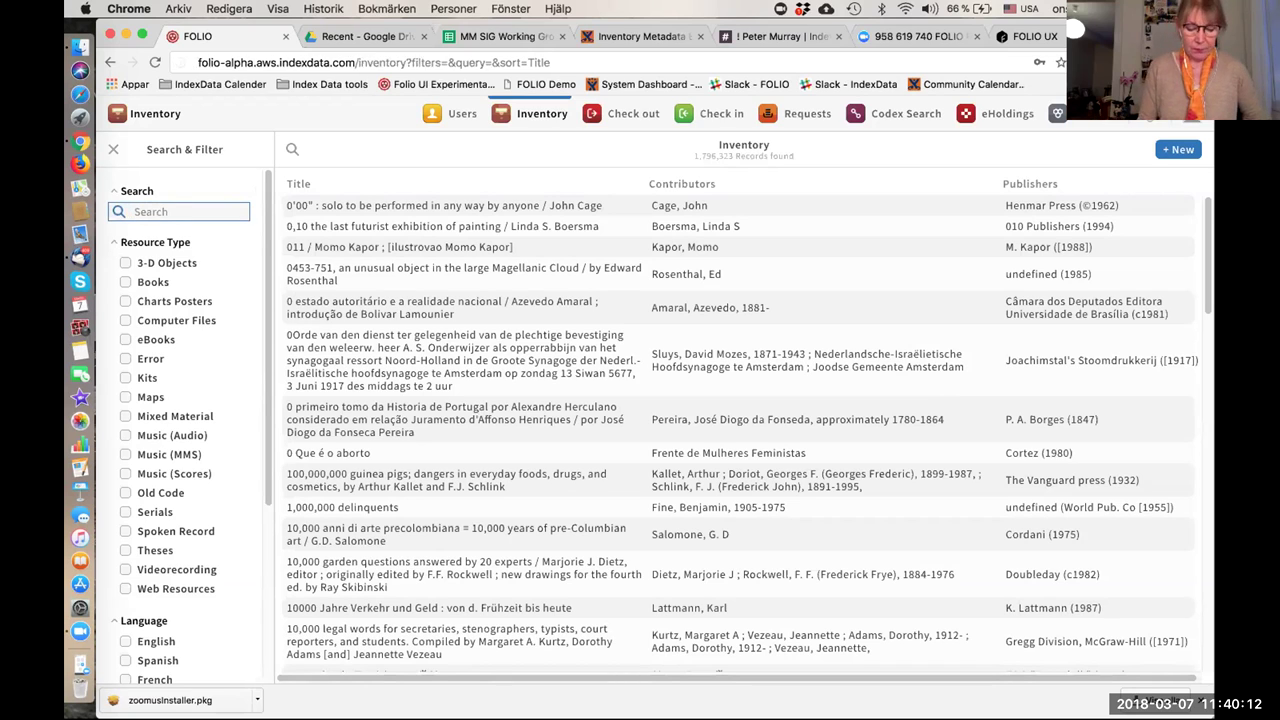
text( year)
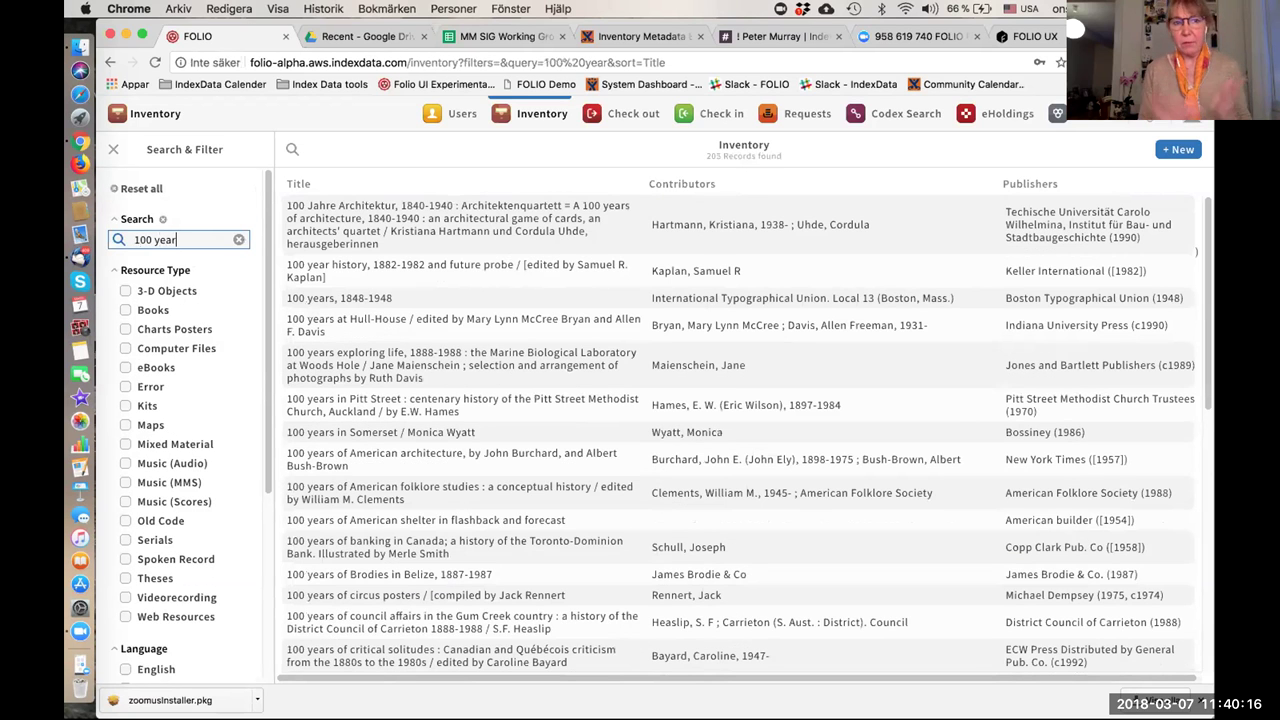
text(s)
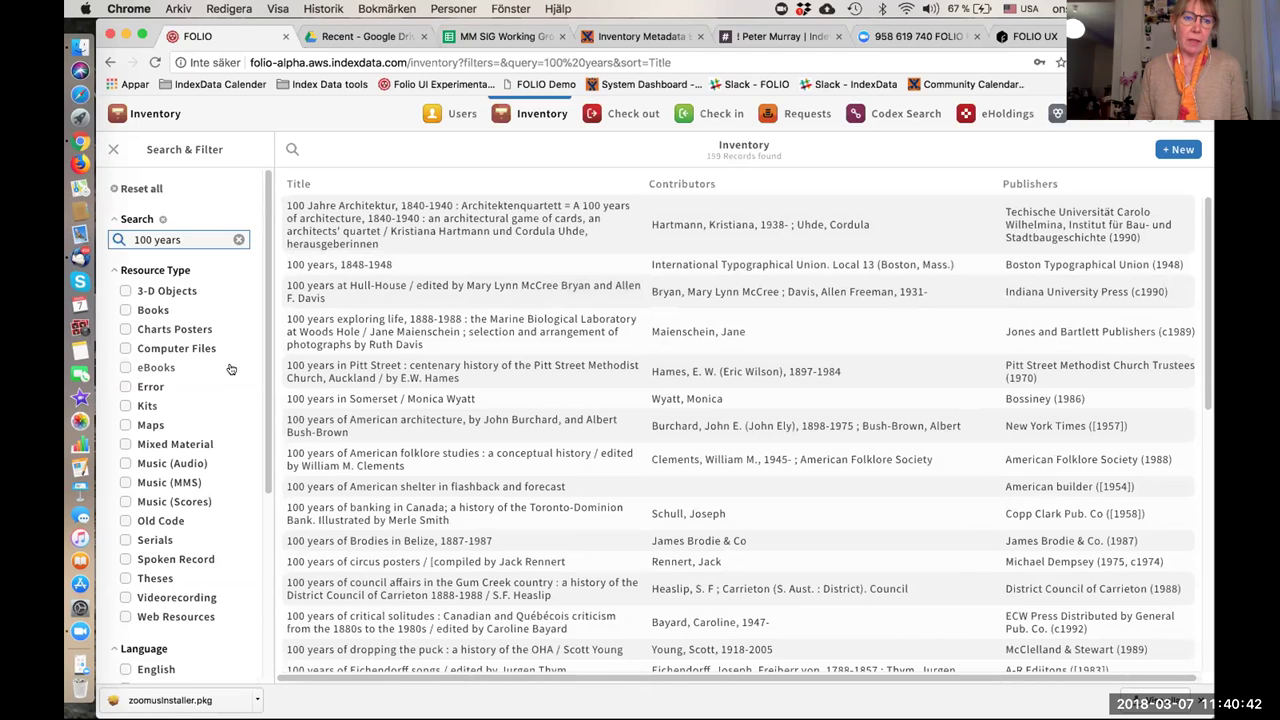
Examine the resource type, language and location filters, and open the record titled 100 years in Somerset.
scroll(230, 369, down, 2)
scroll(230, 369, down, 5)
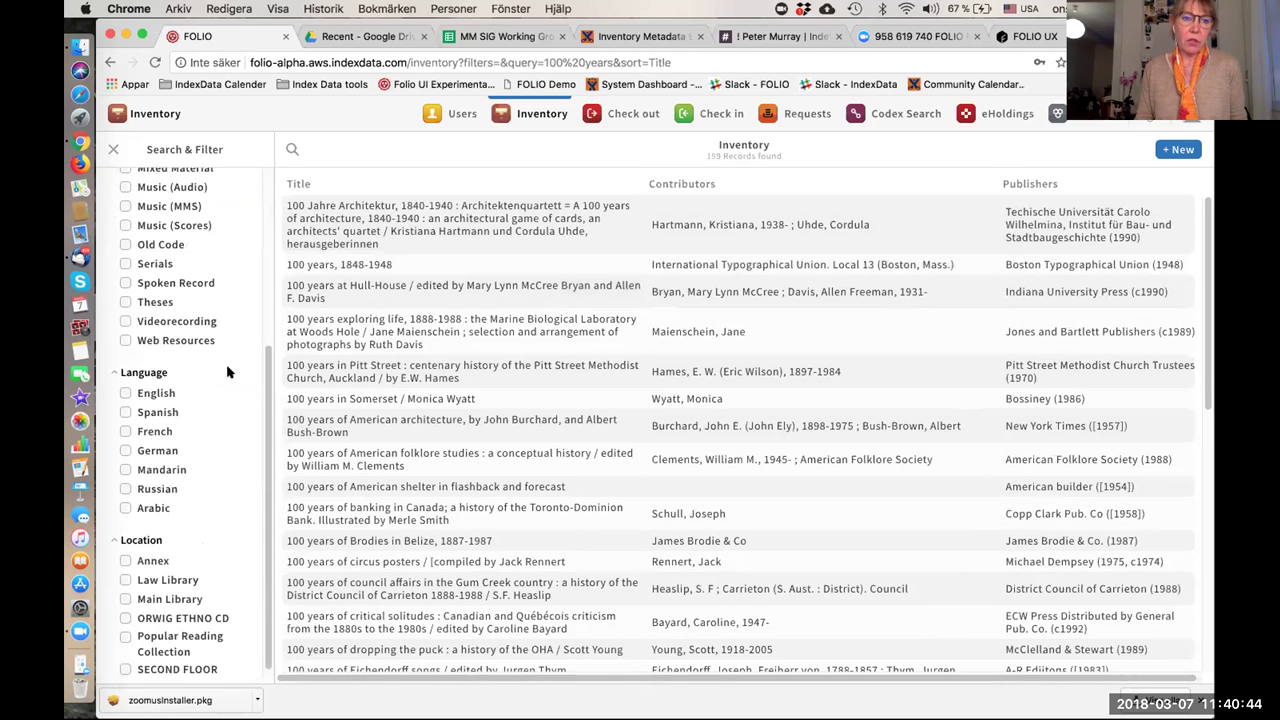
scroll(227, 371, down, 1)
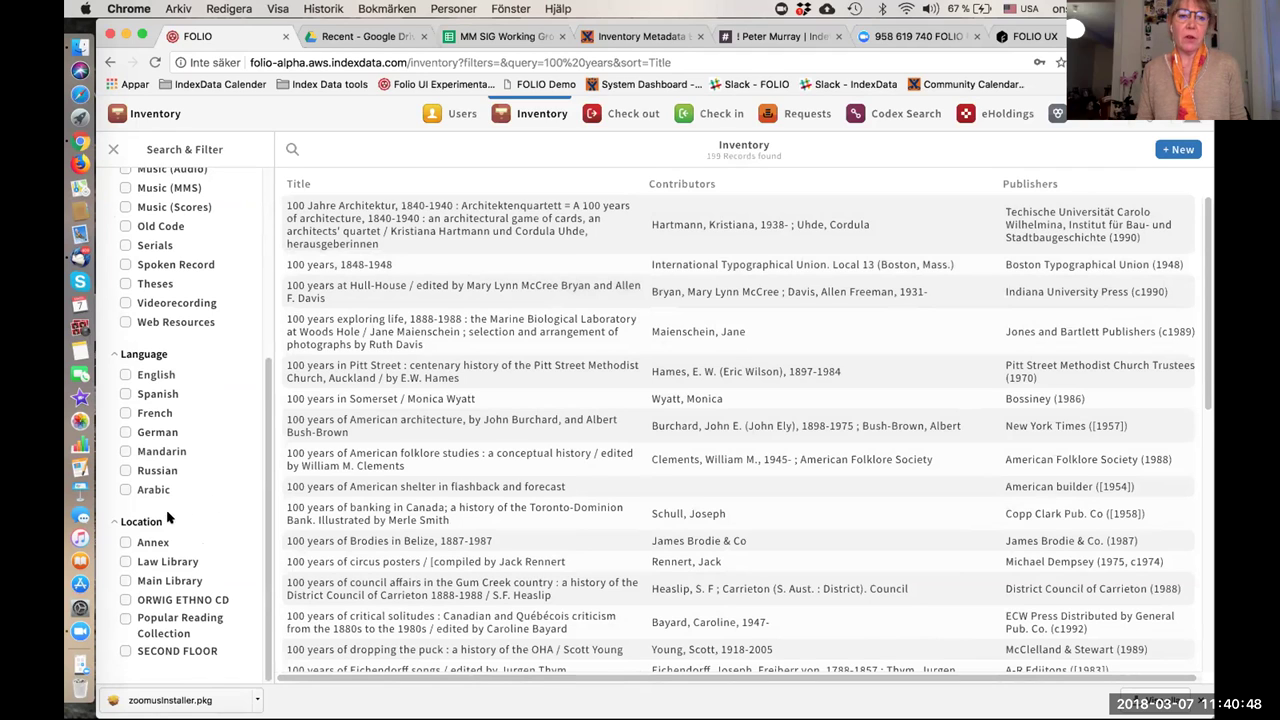
scroll(200, 478, up, 6)
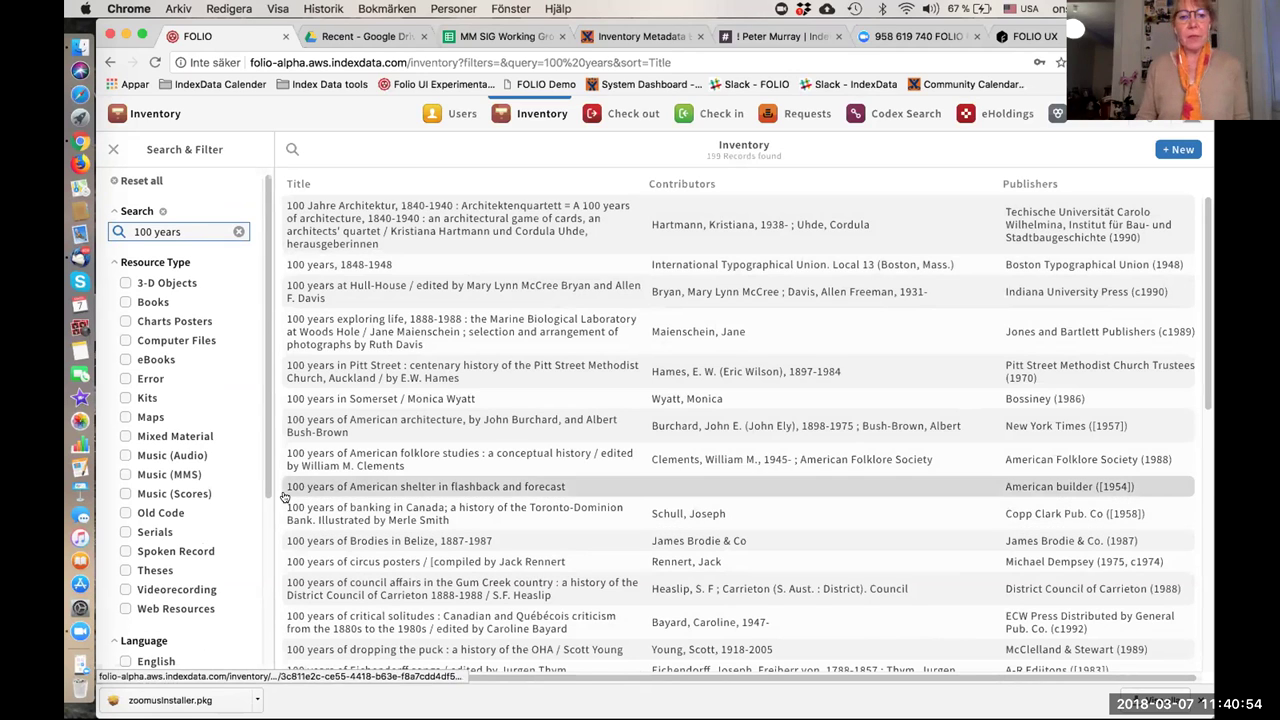
click(351, 399)
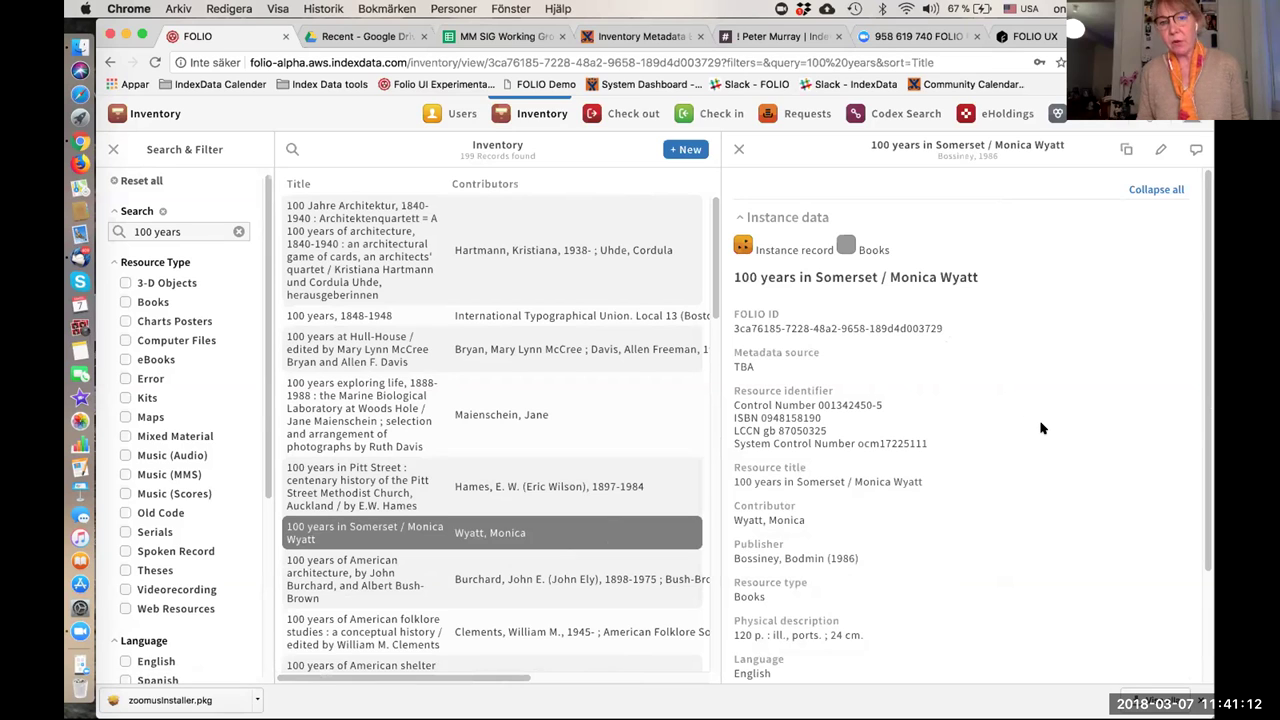
Review the instance data of 100 years in Somerset, and view a blank new instance form without creating a record.
scroll(1040, 428, down, 2)
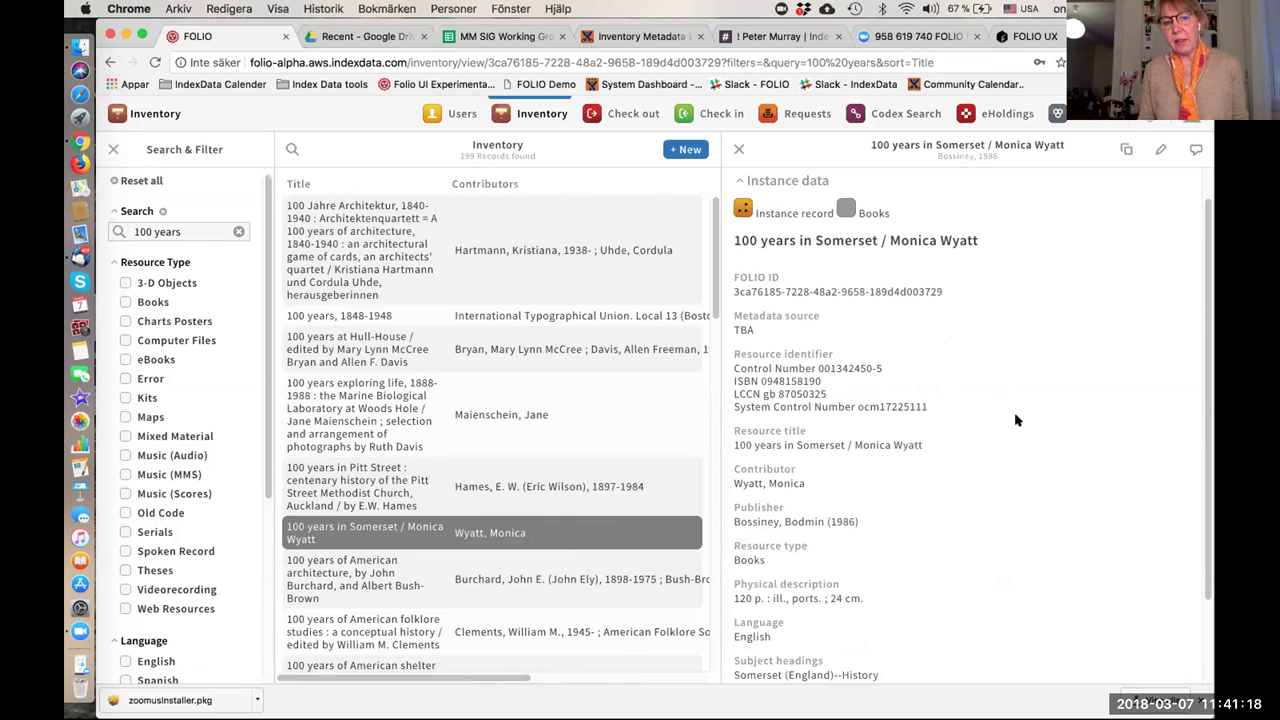
scroll(1015, 420, down, 3)
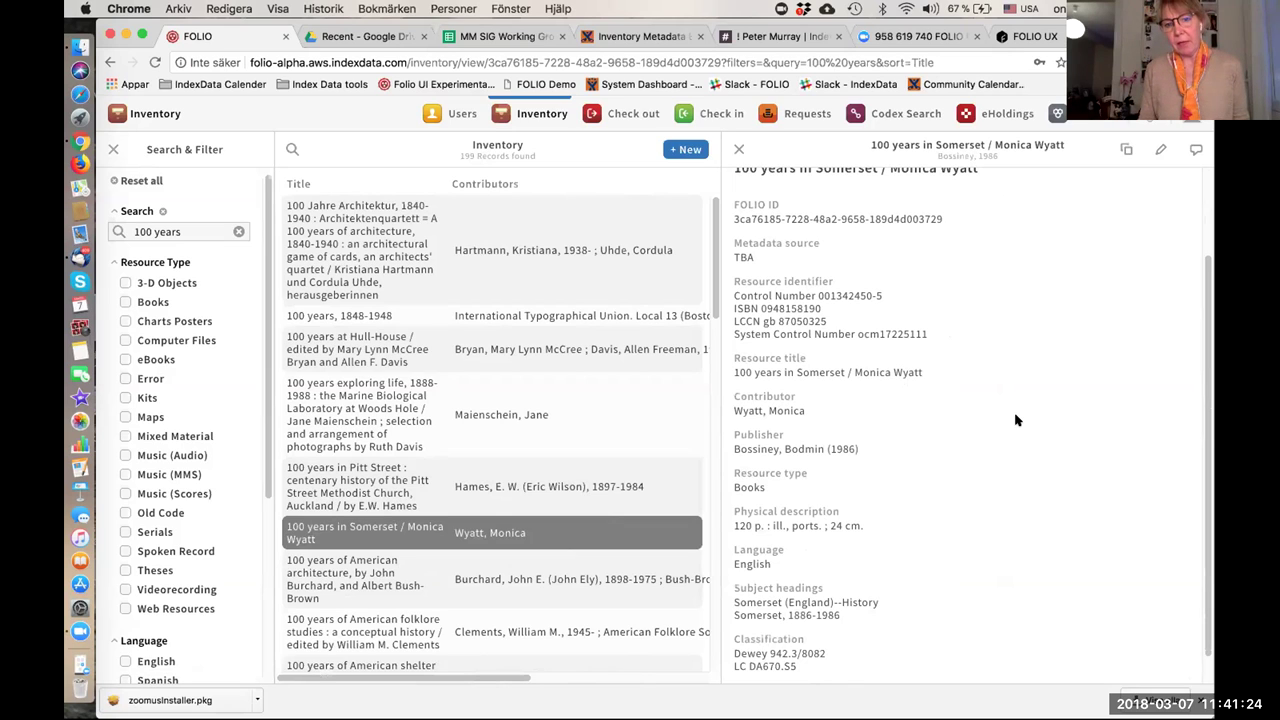
scroll(1015, 420, down, 2)
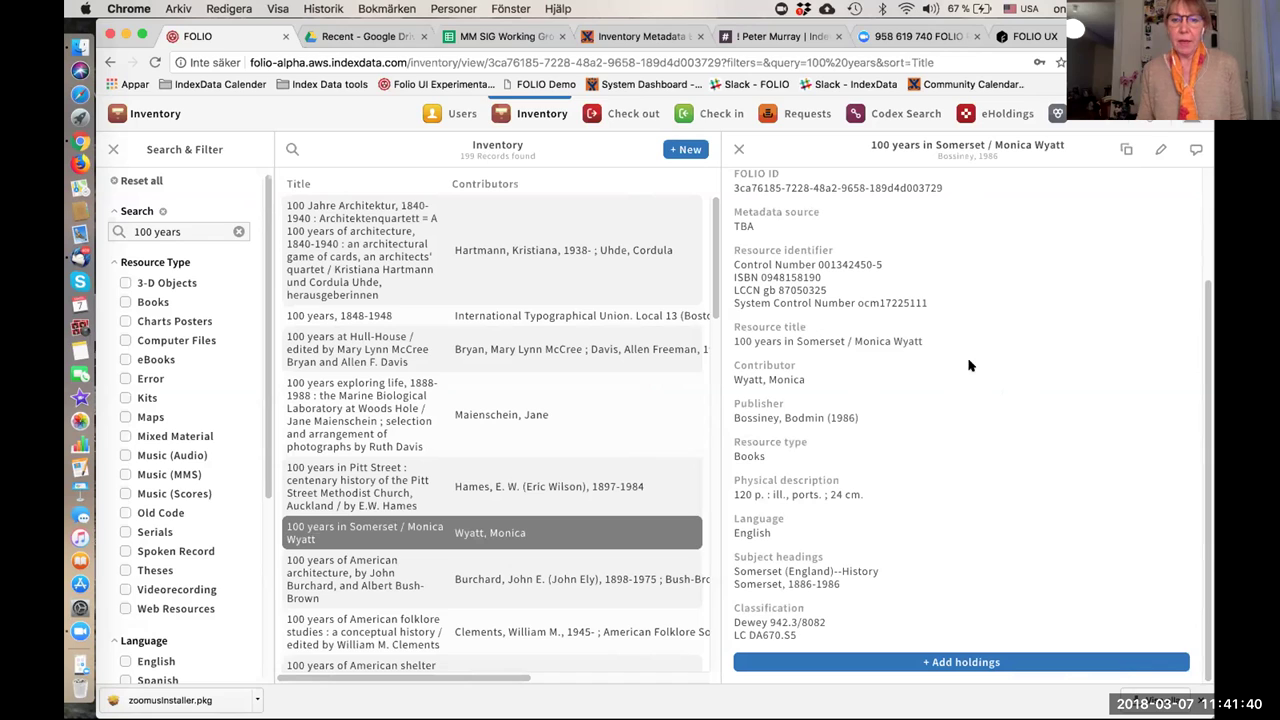
click(687, 151)
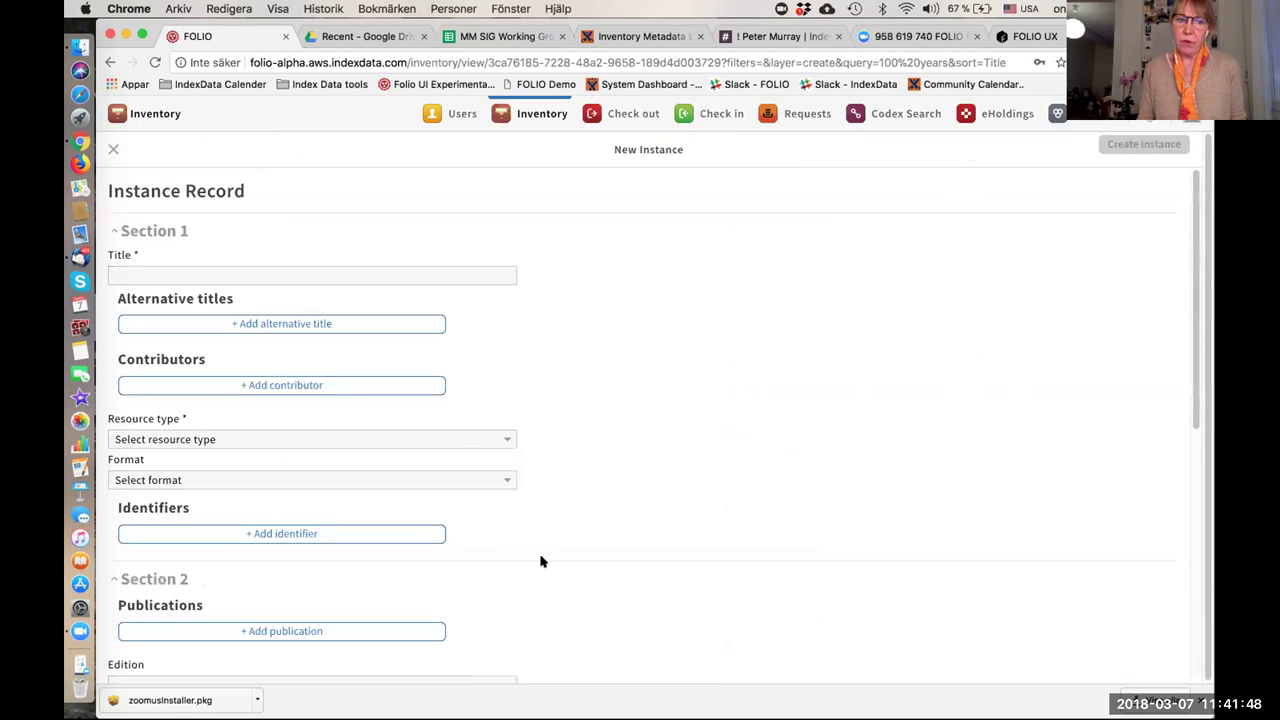
click(113, 150)
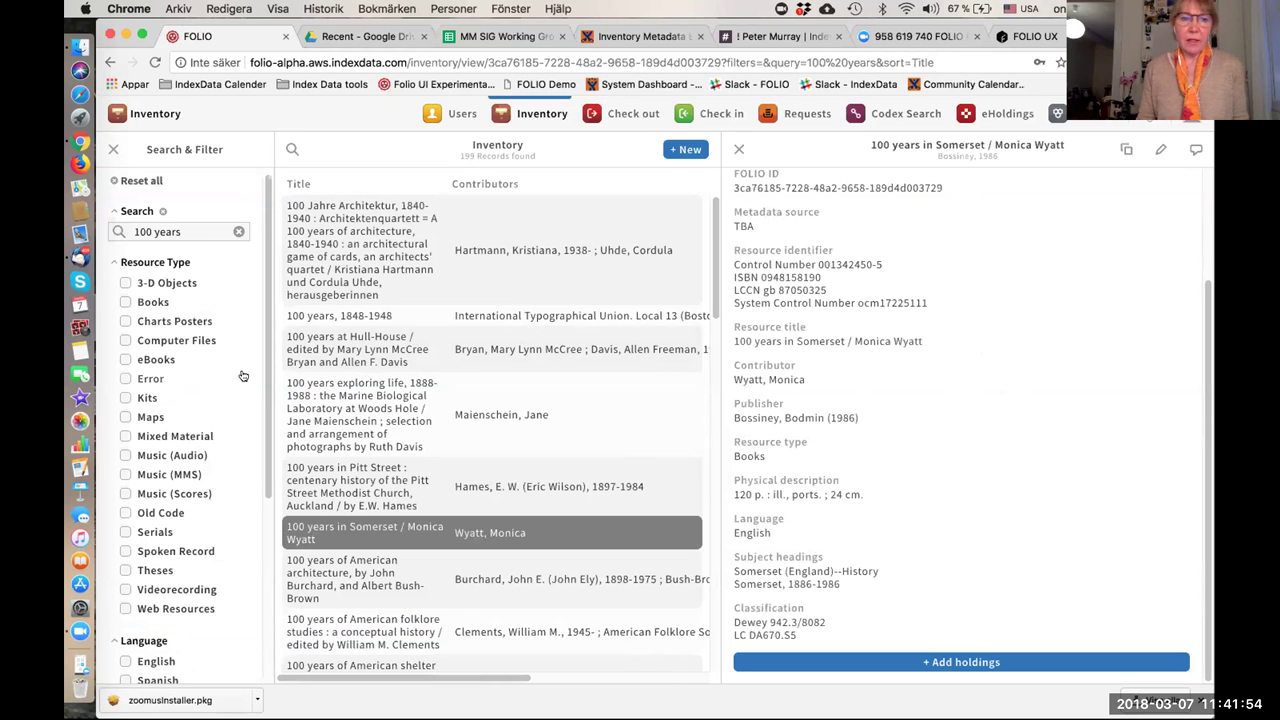
Search the inventory for "Arctic" and limit the results to the Serials resource type.
scroll(242, 375, down, 3)
scroll(242, 375, up, 3)
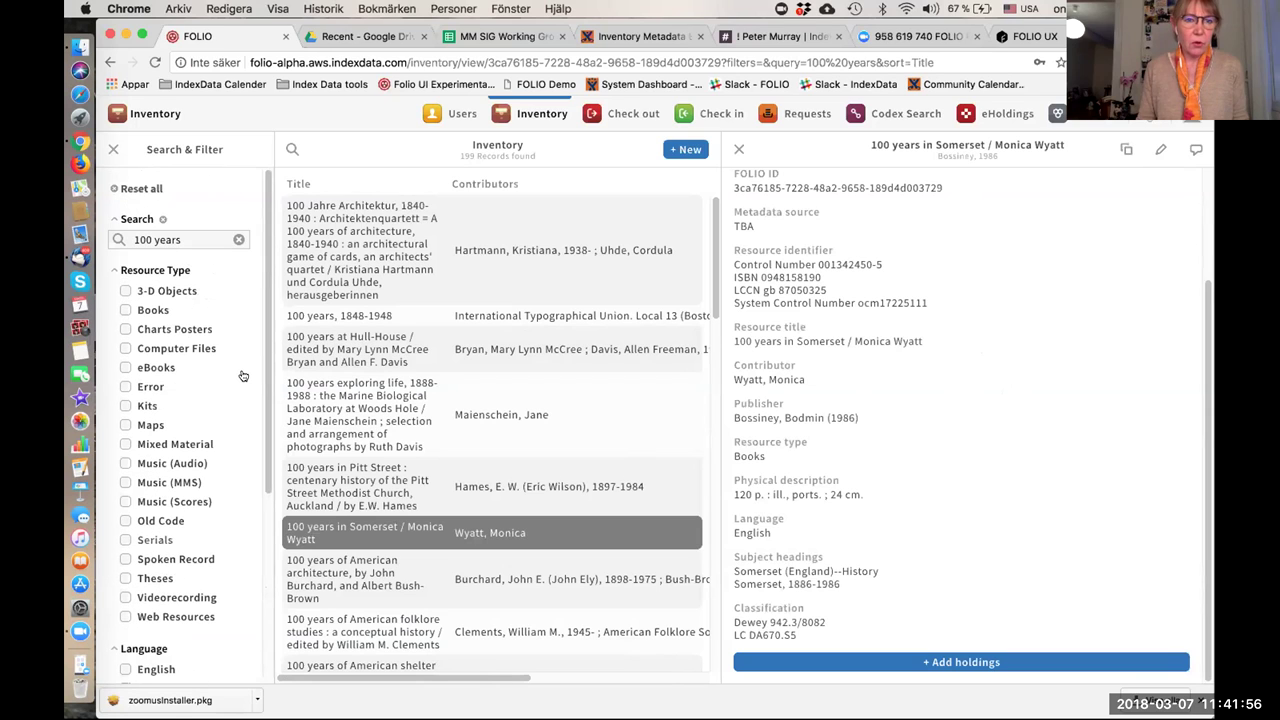
scroll(242, 375, down, 3)
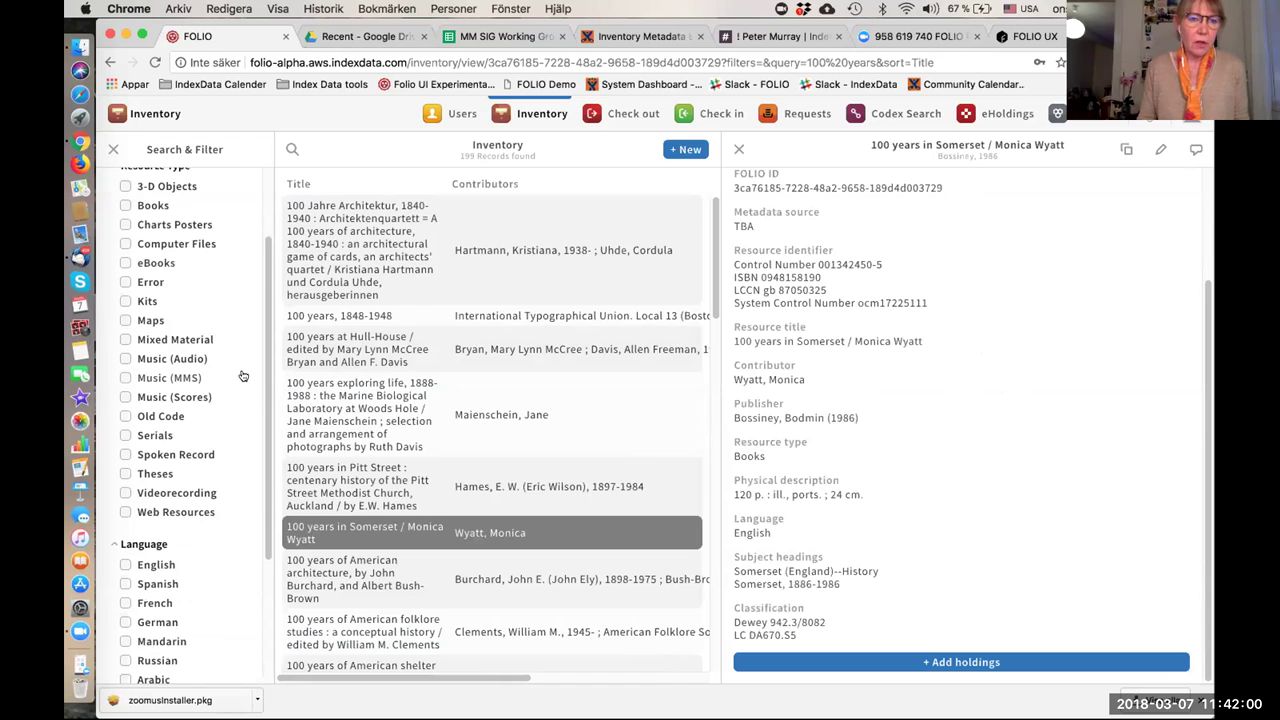
scroll(242, 375, up, 1)
scroll(241, 375, up, 3)
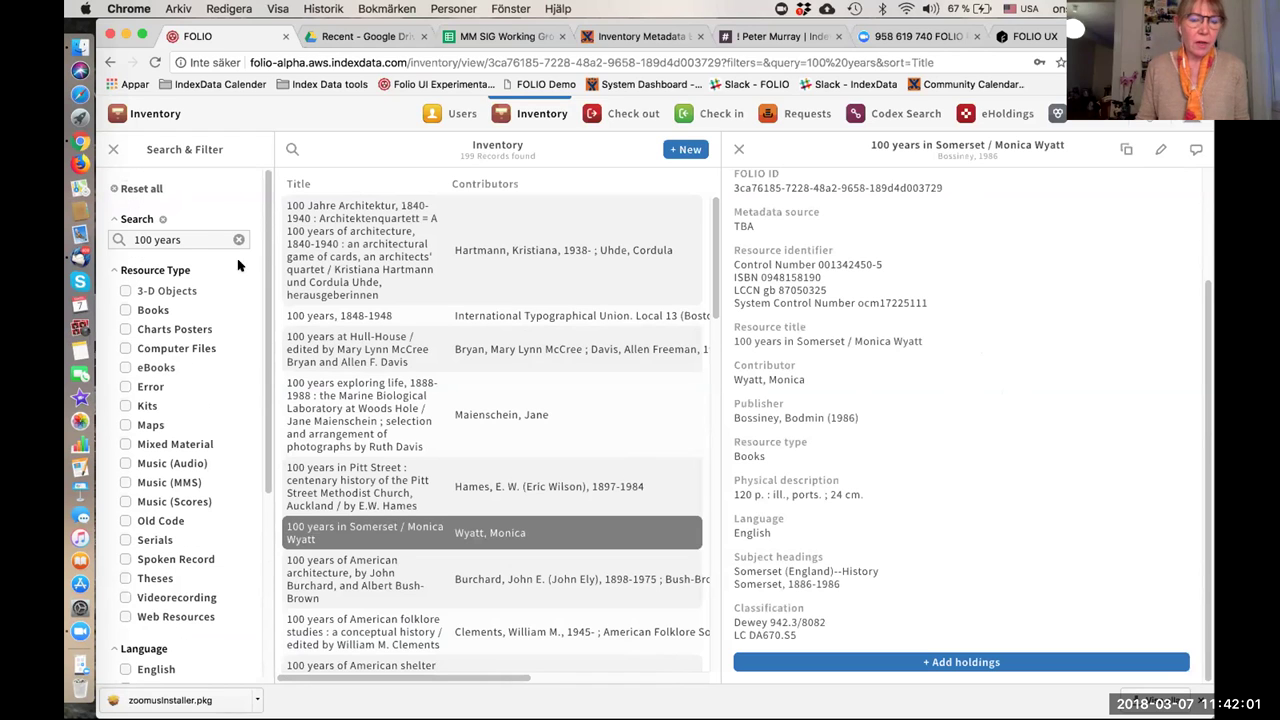
click(181, 237)
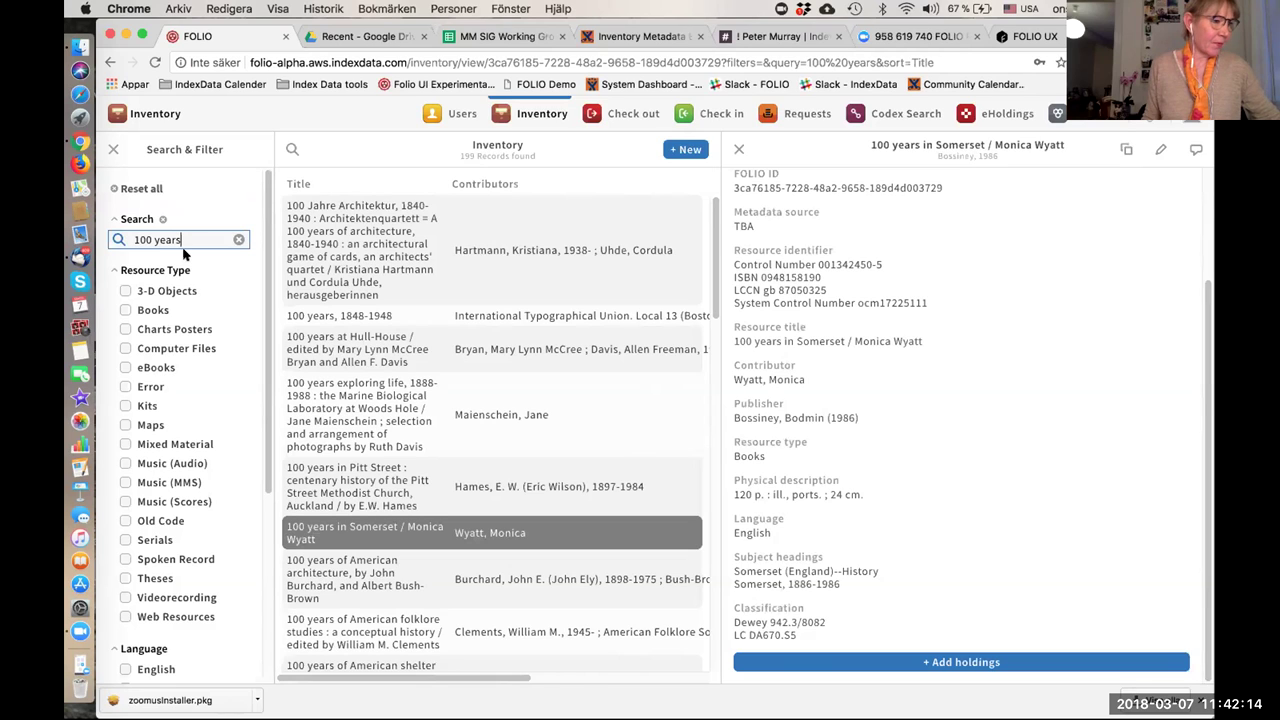
triple_click(183, 232)
text(Arctic)
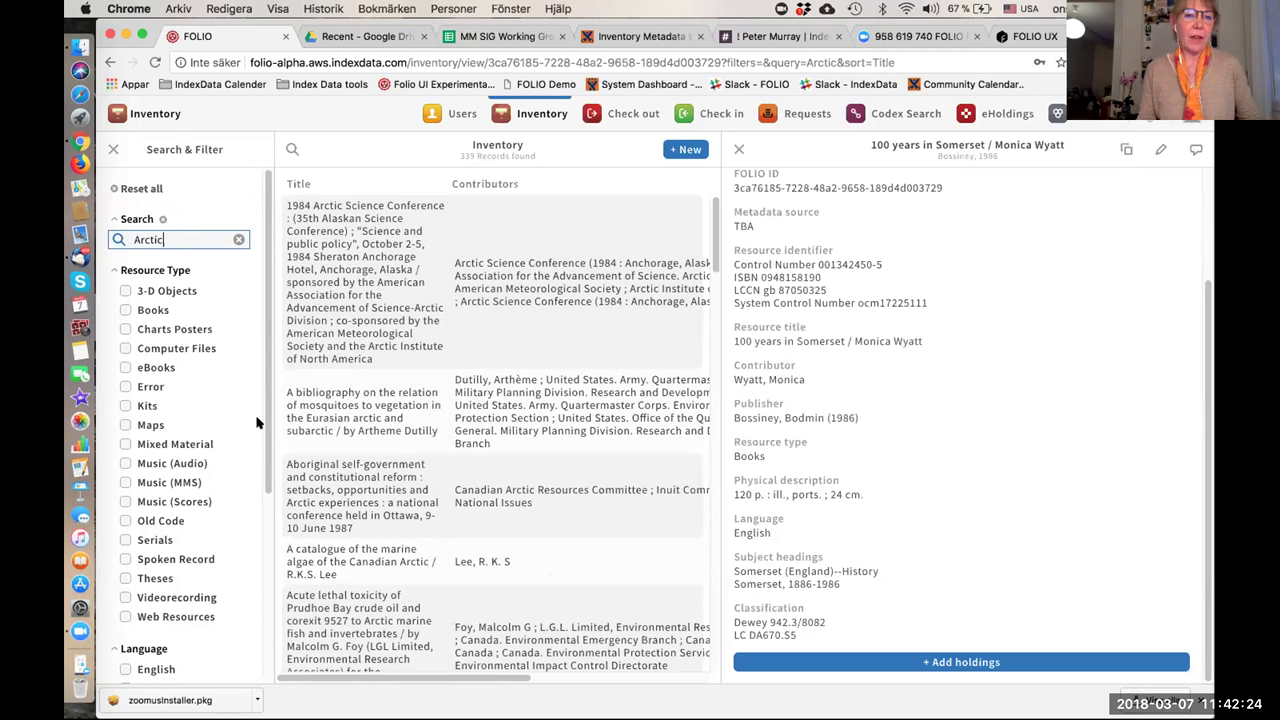
drag(267, 425, 270, 485)
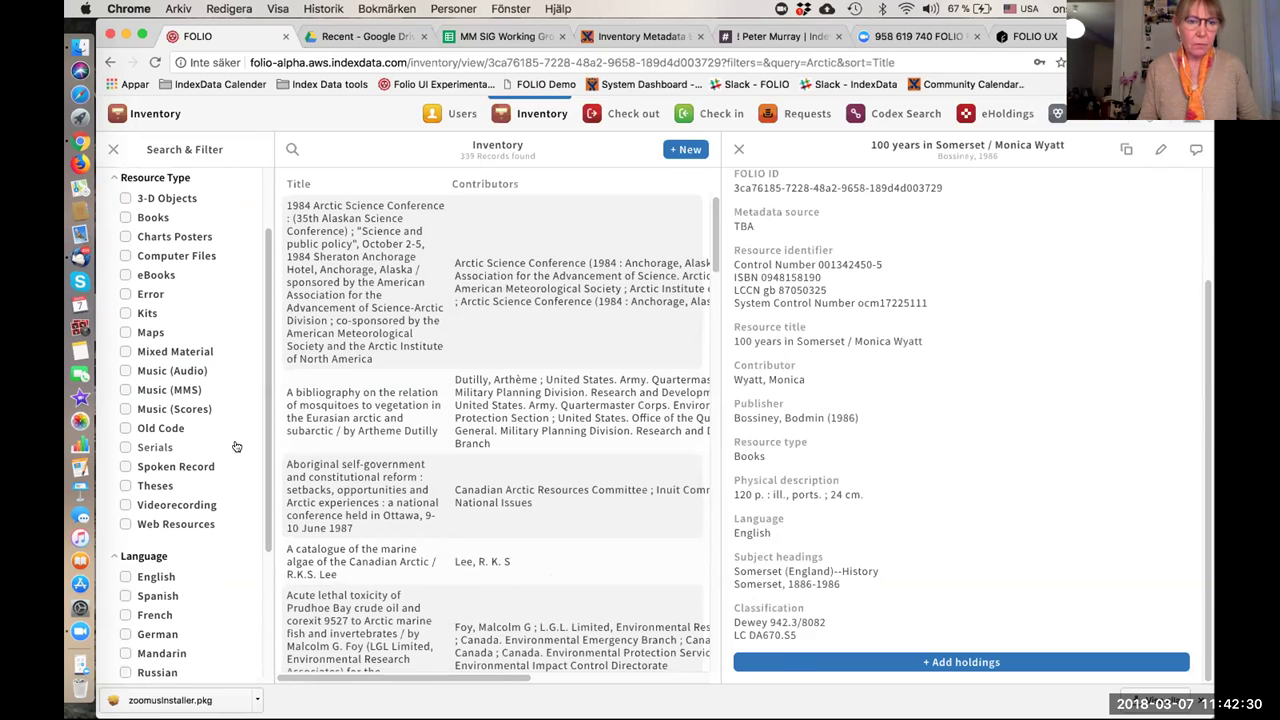
click(125, 447)
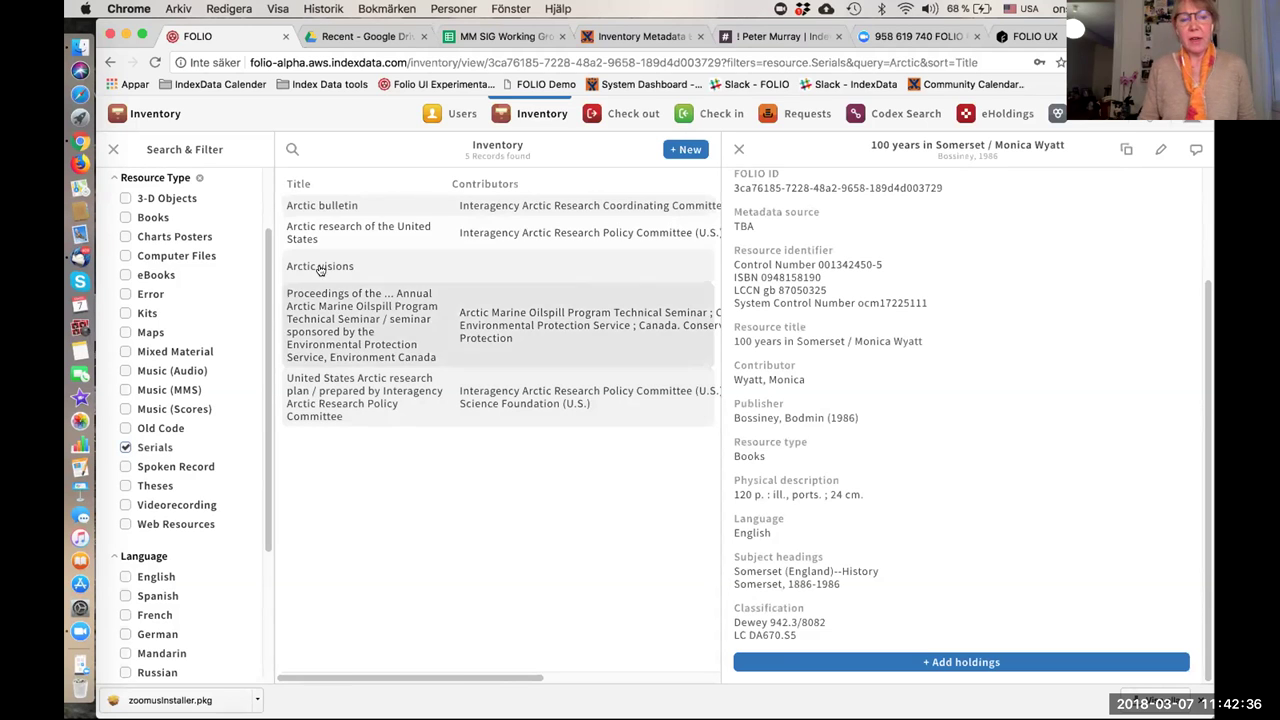
Open the Arctic bulletin record and review its instance data and holdings.
click(318, 205)
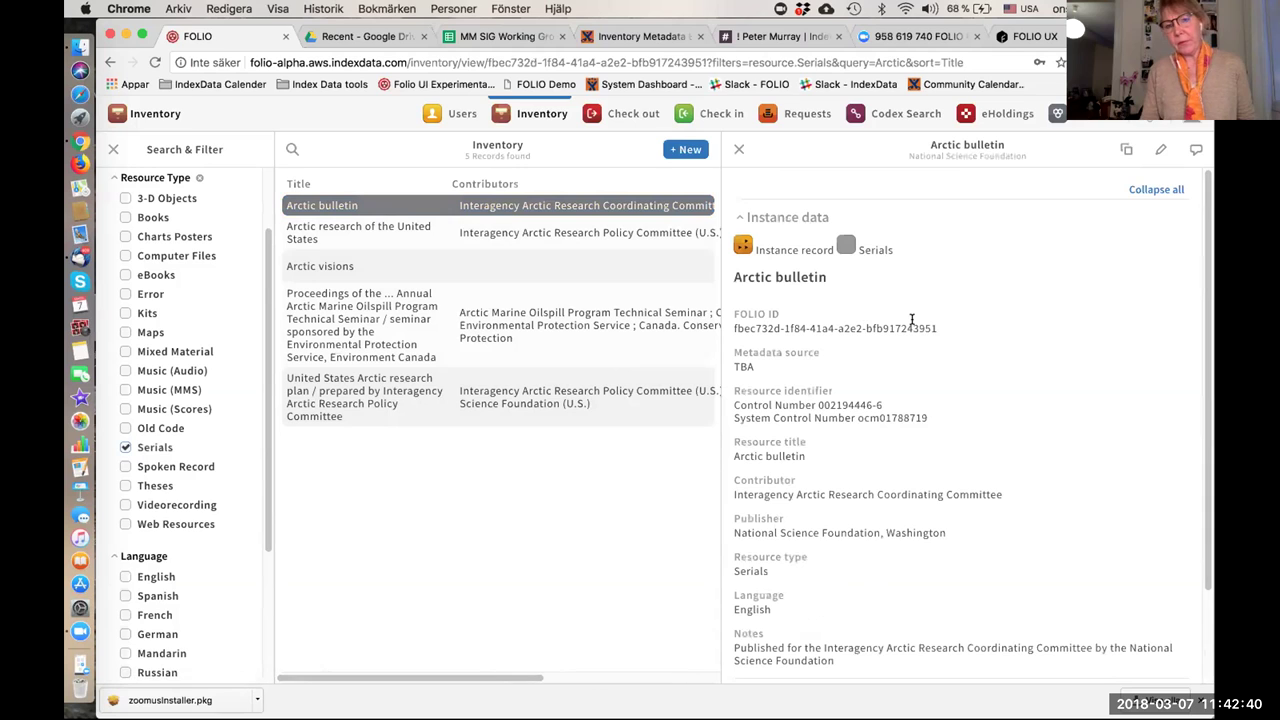
scroll(940, 334, down, 2)
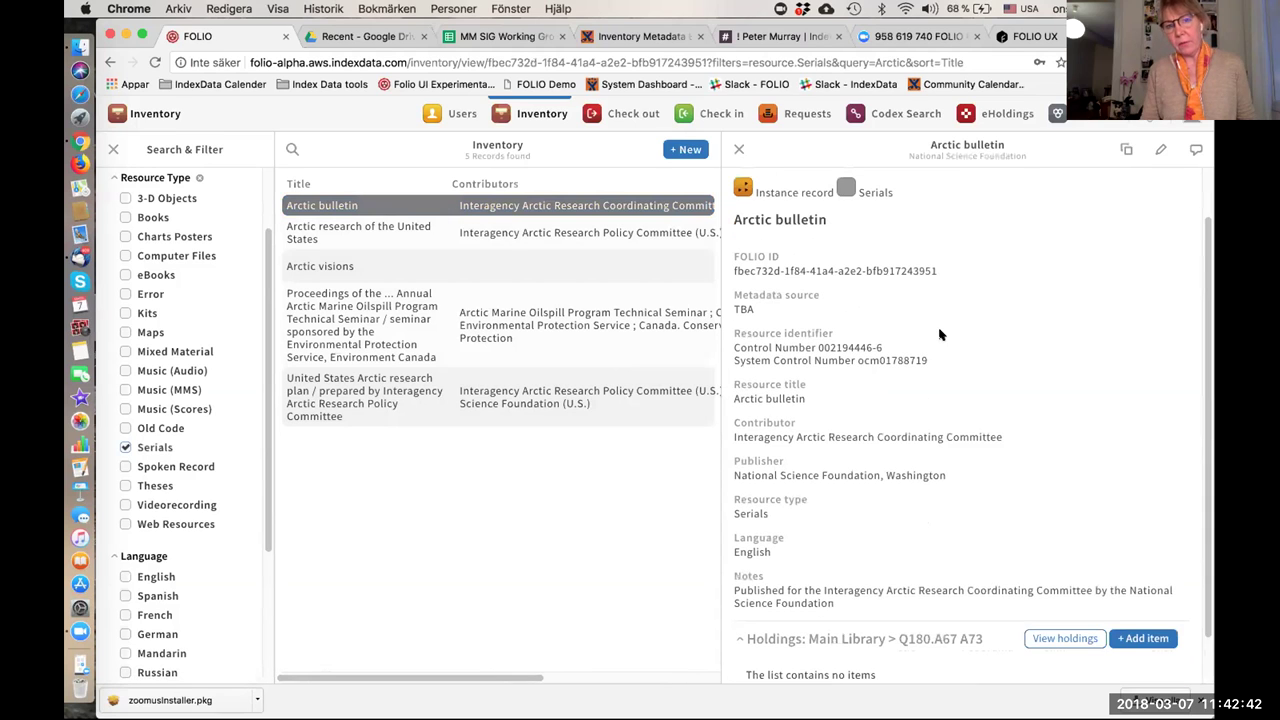
scroll(940, 334, down, 2)
scroll(940, 334, up, 4)
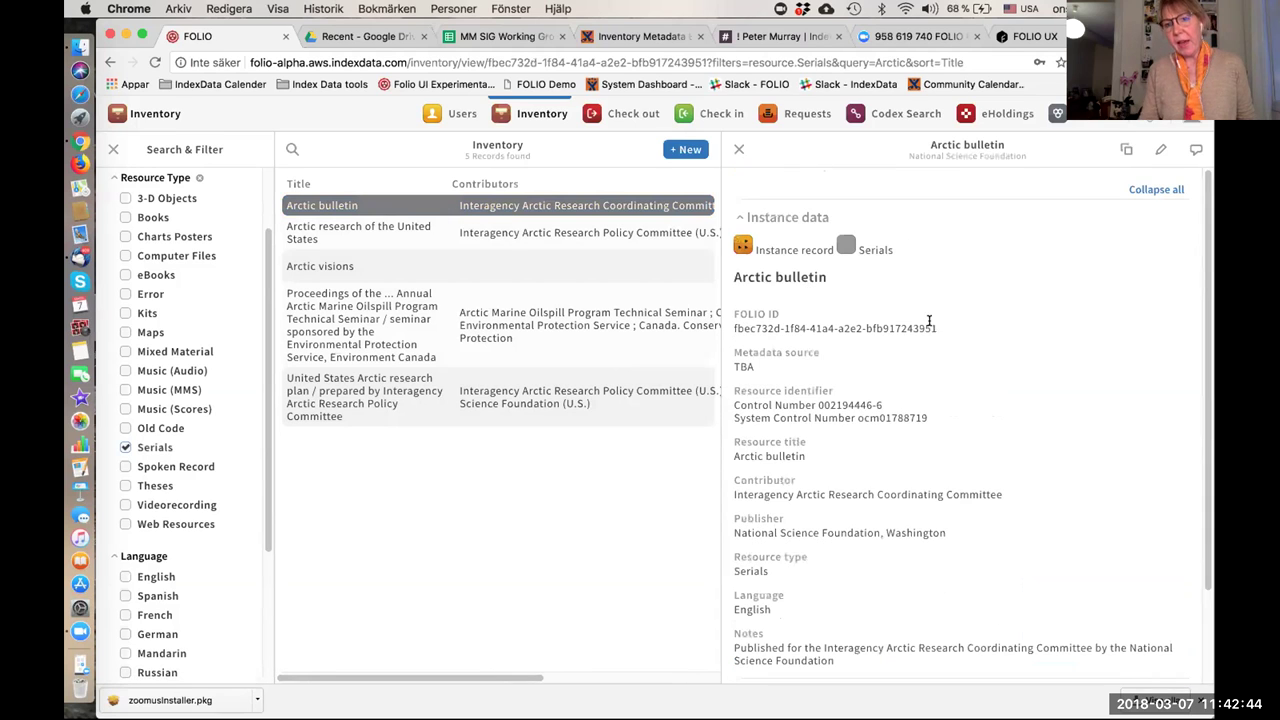
Duplicate the Arctic bulletin record into a new instance form, review the copied fields, and close it without creating the instance.
click(1125, 151)
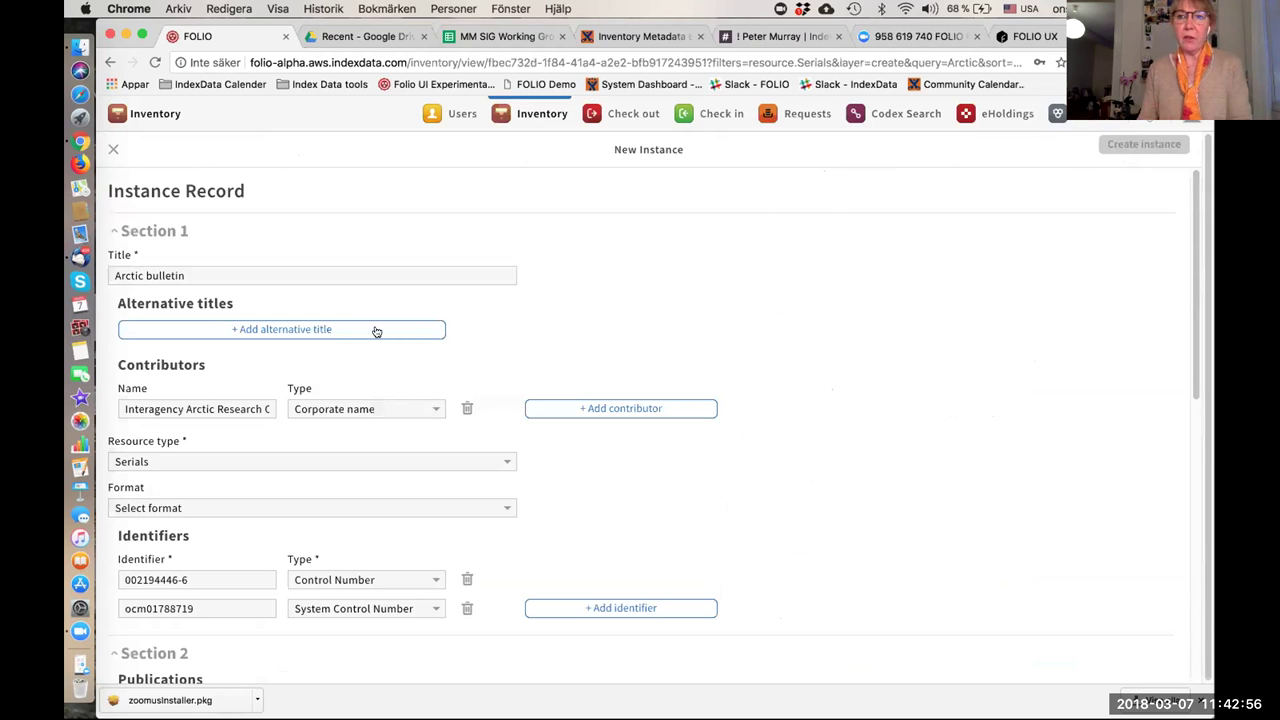
scroll(564, 328, down, 10)
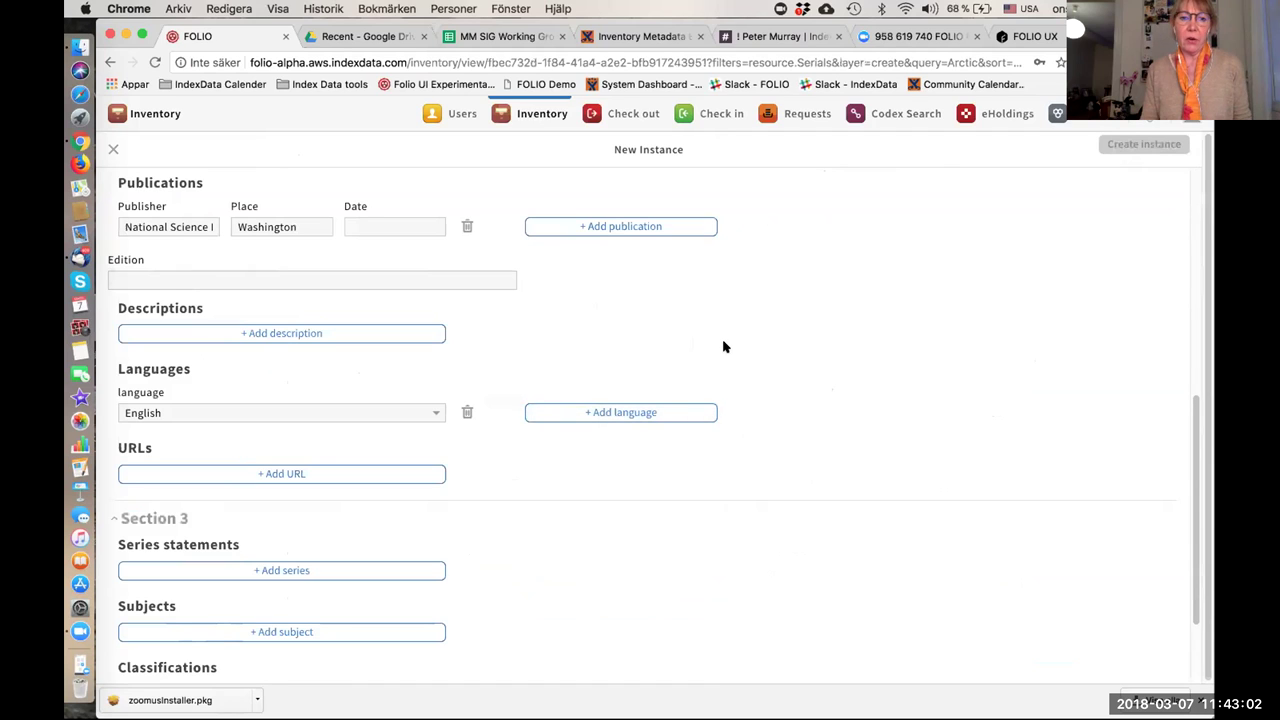
scroll(725, 347, up, 10)
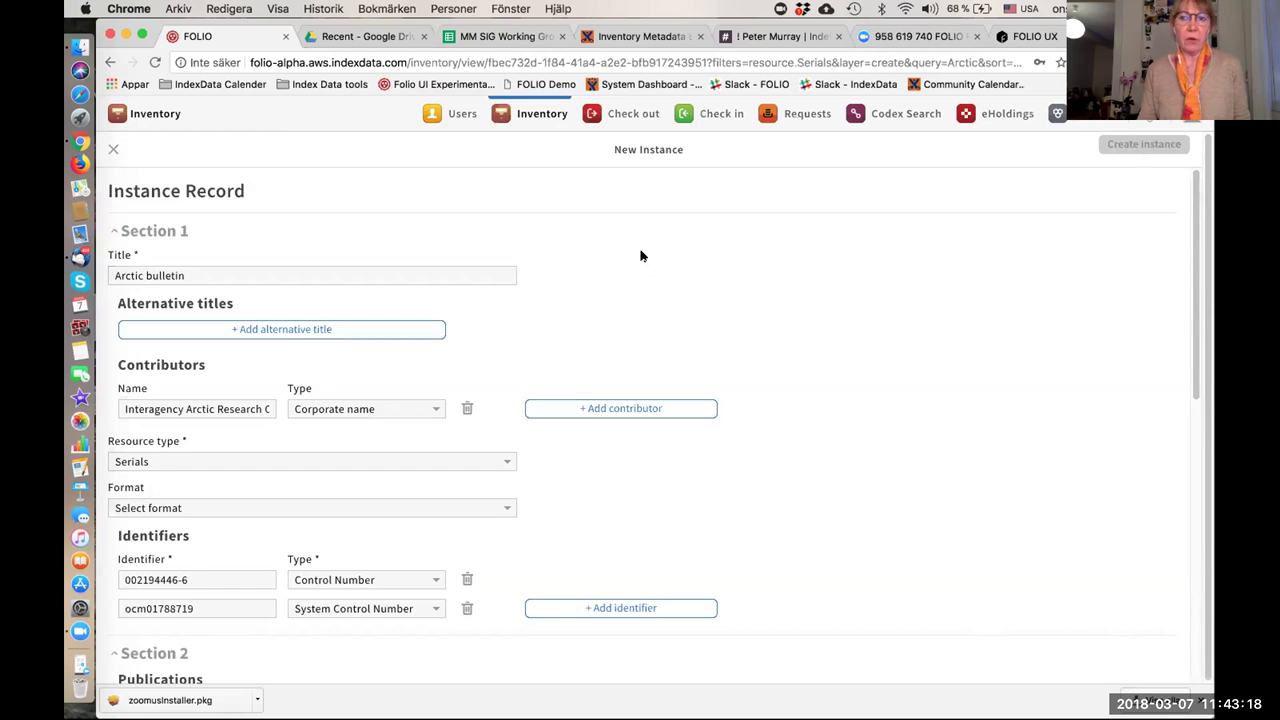
click(110, 150)
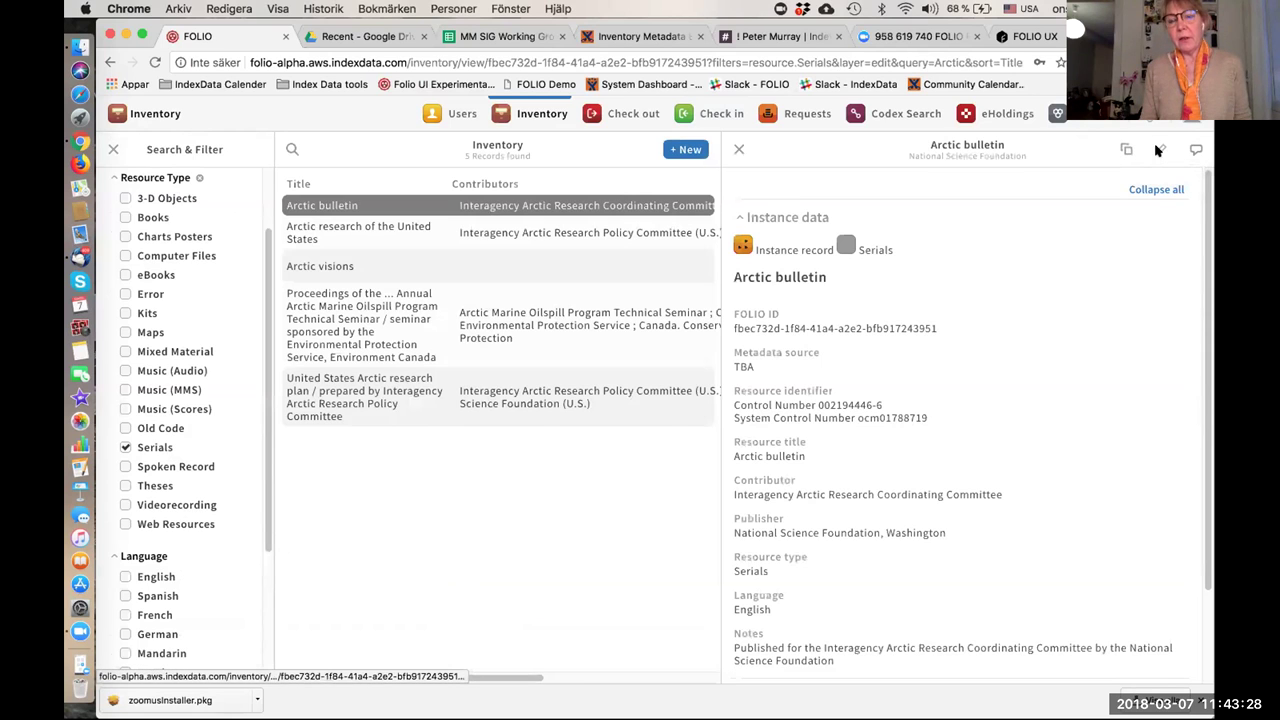
Open the Arctic bulletin record for editing, review its fields, add a blank classification row, and close the form without saving.
click(1158, 150)
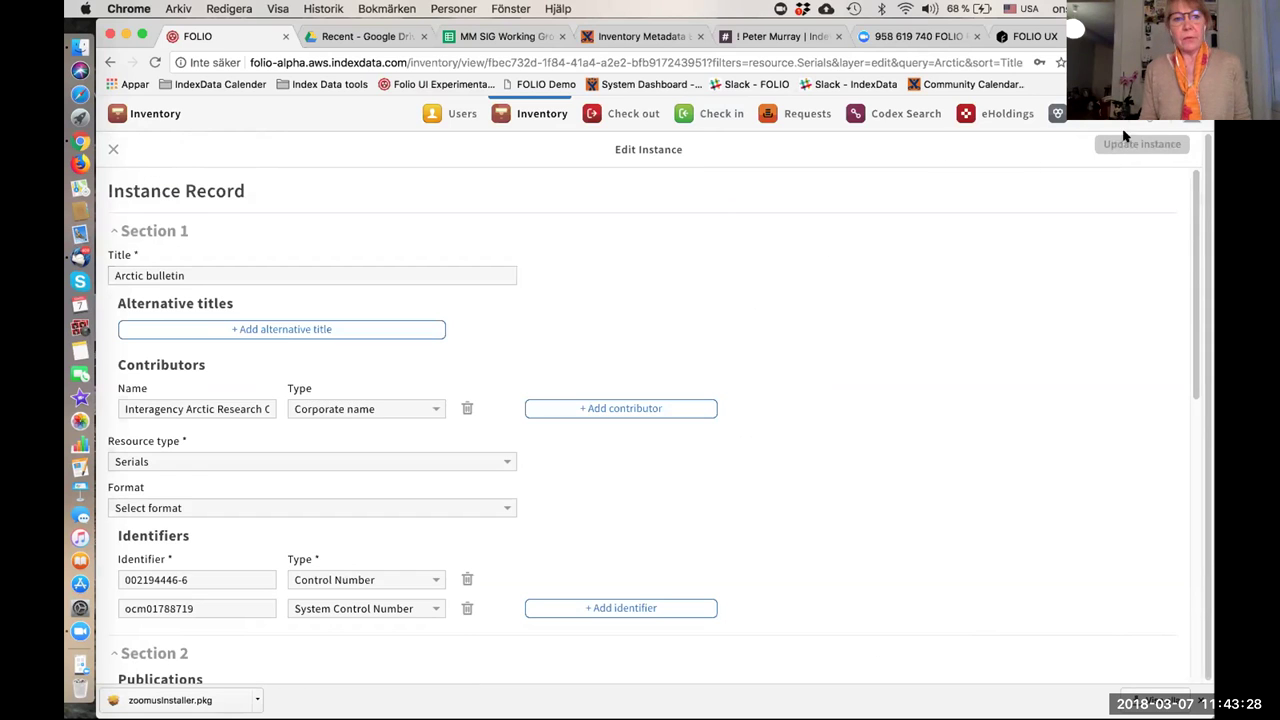
click(201, 276)
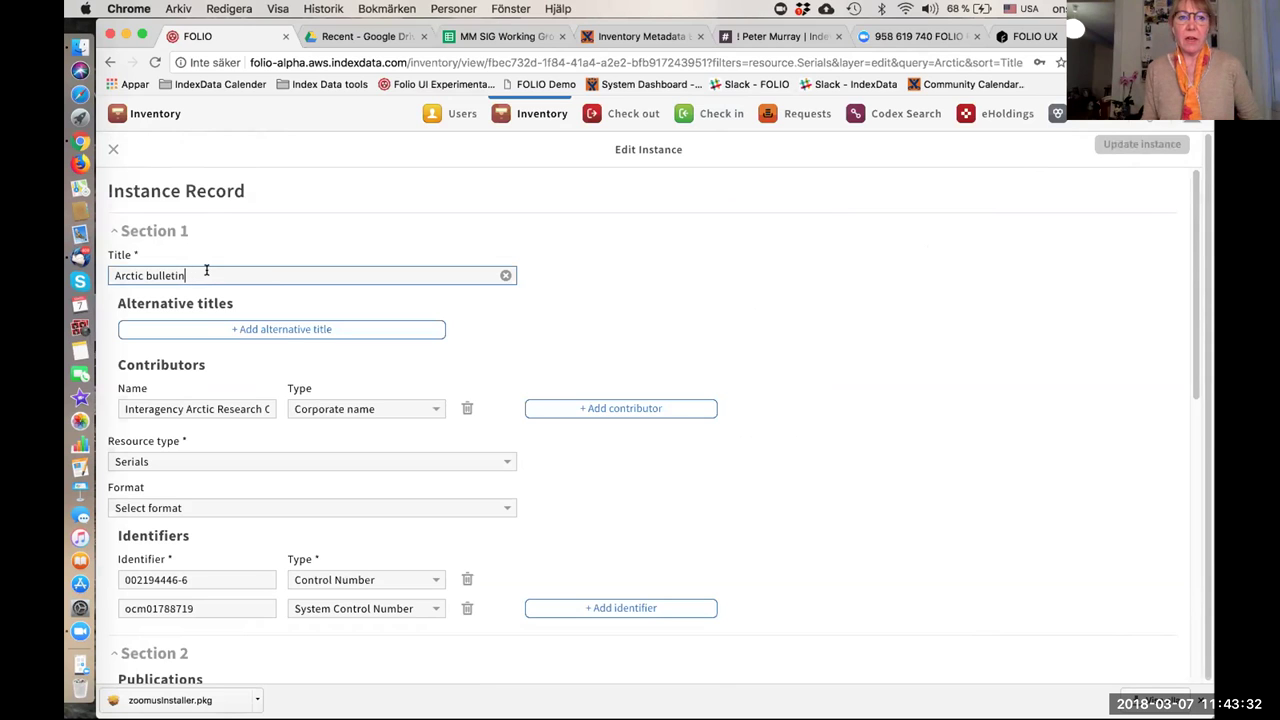
click(554, 306)
scroll(553, 312, down, 5)
scroll(557, 314, down, 2)
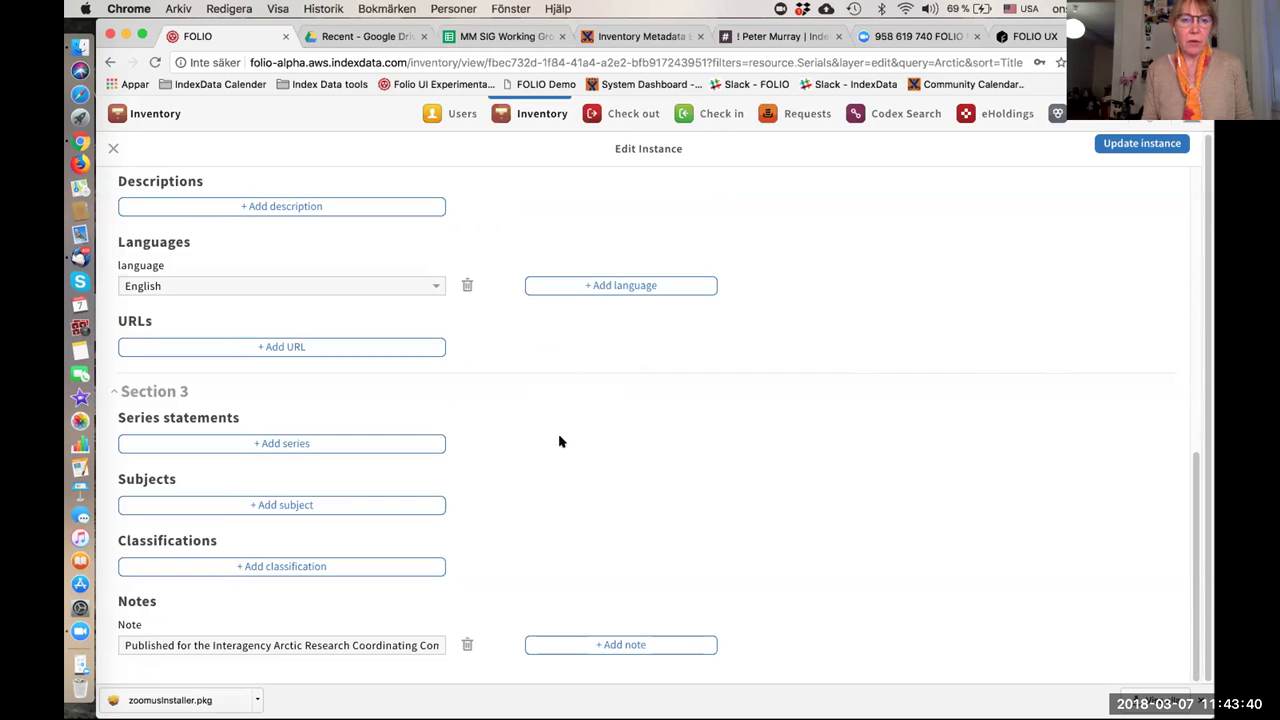
click(334, 566)
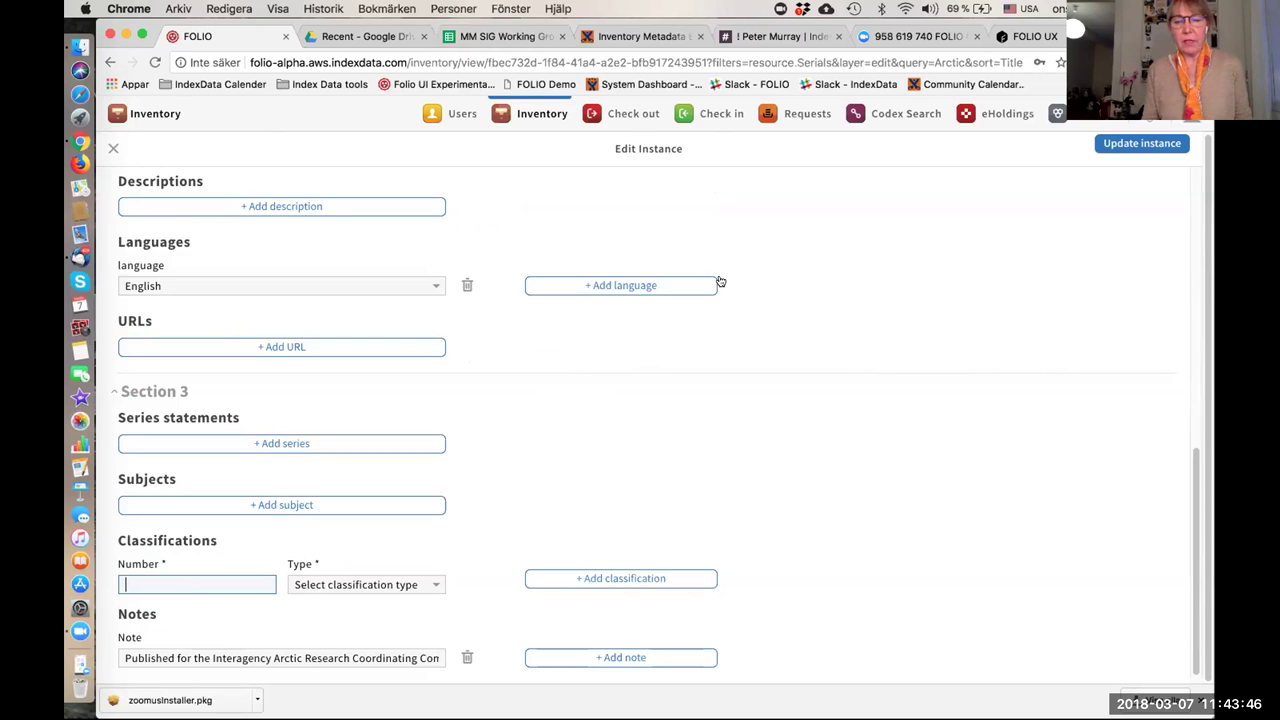
scroll(684, 196, up, 10)
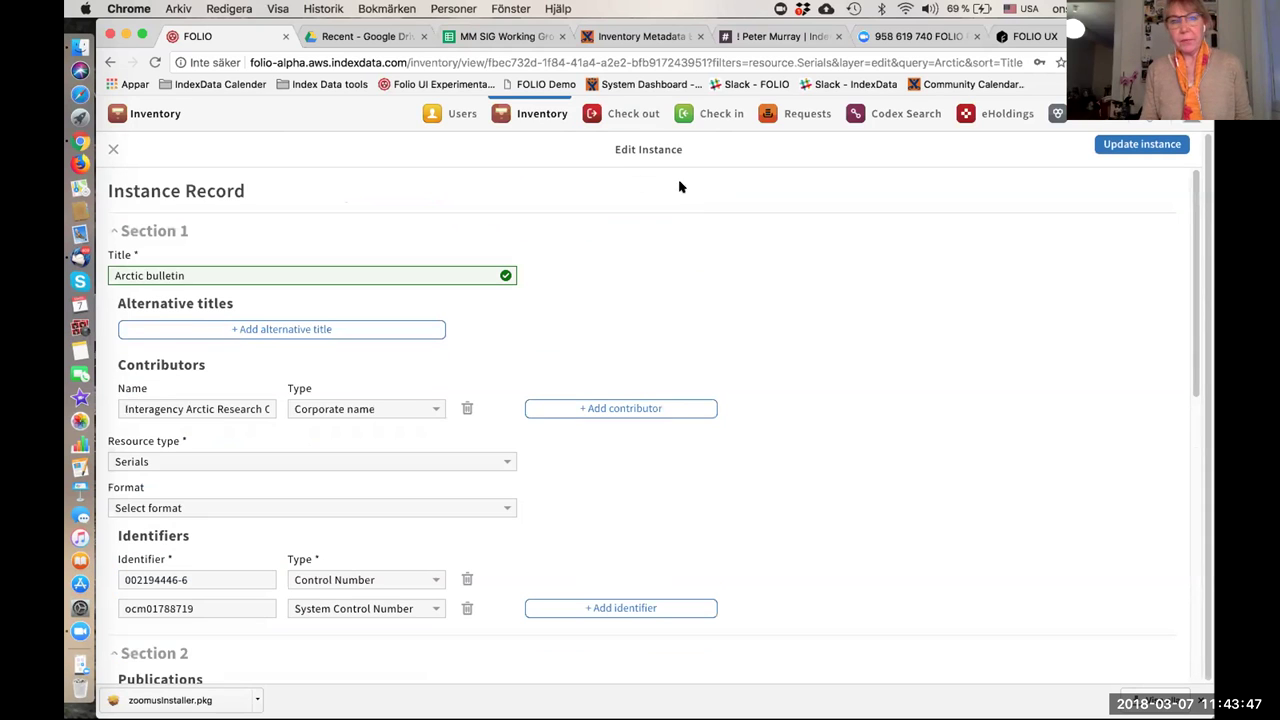
click(113, 149)
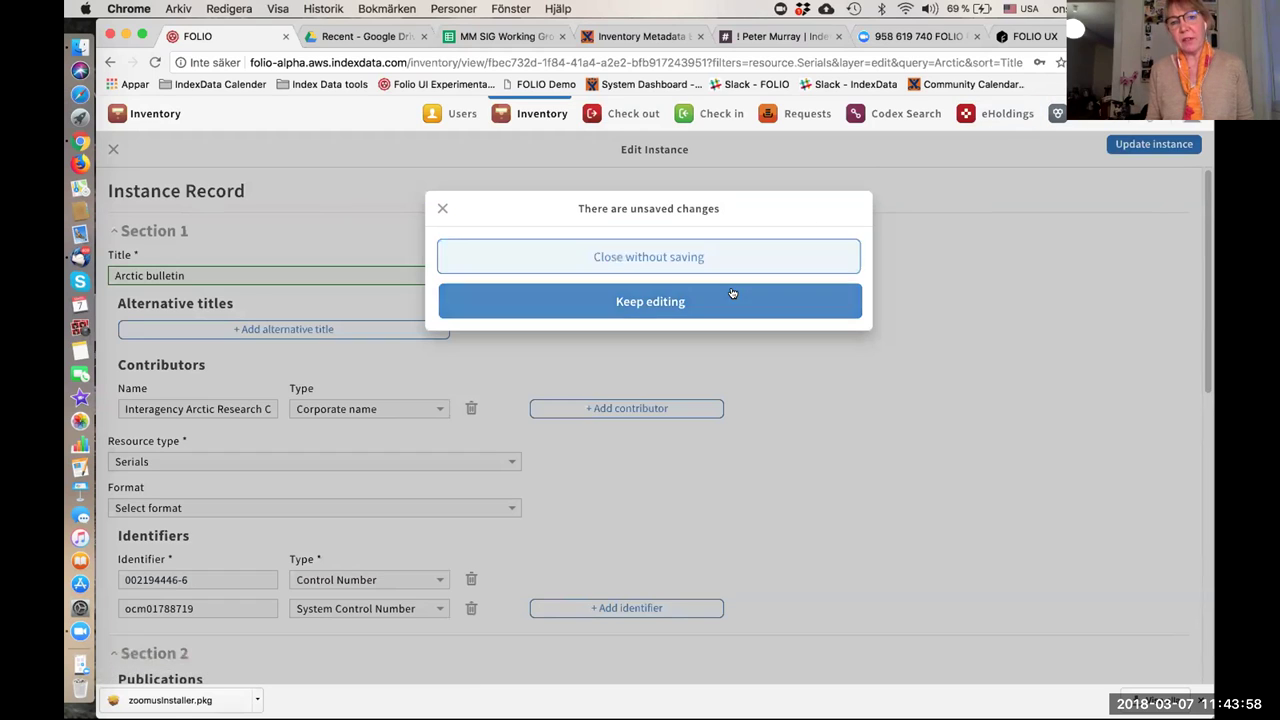
click(670, 258)
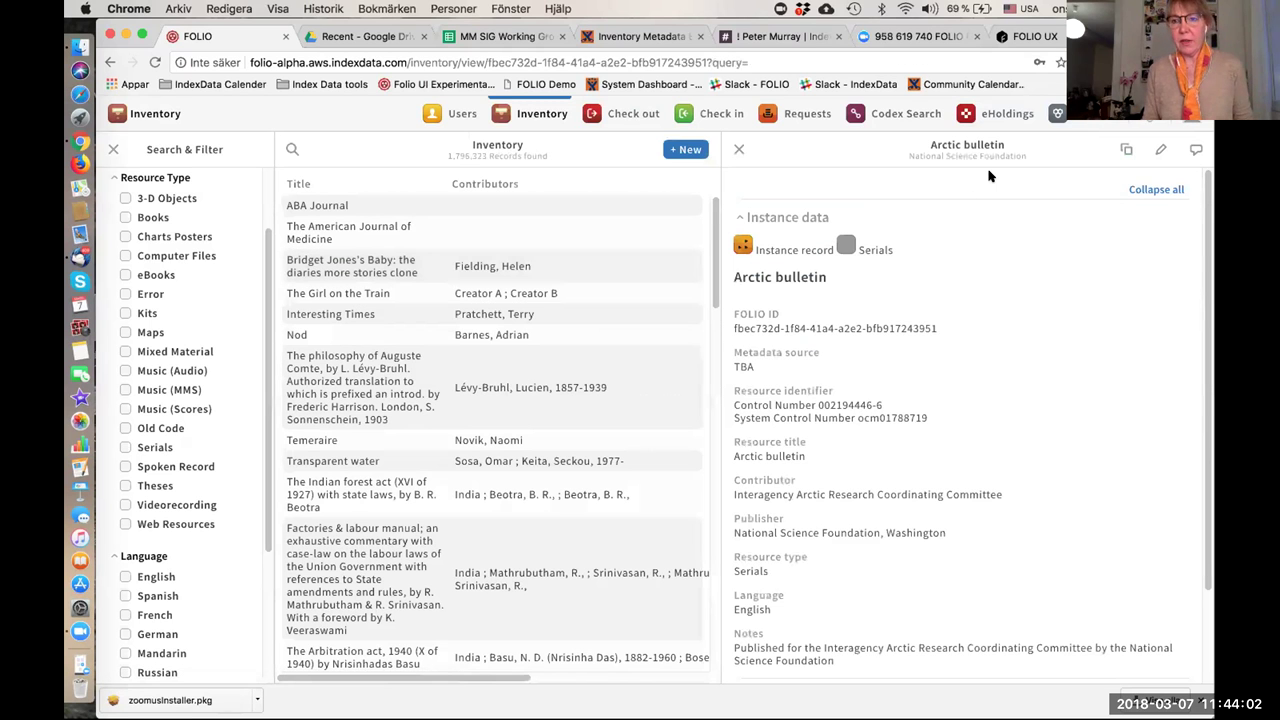
click(1192, 153)
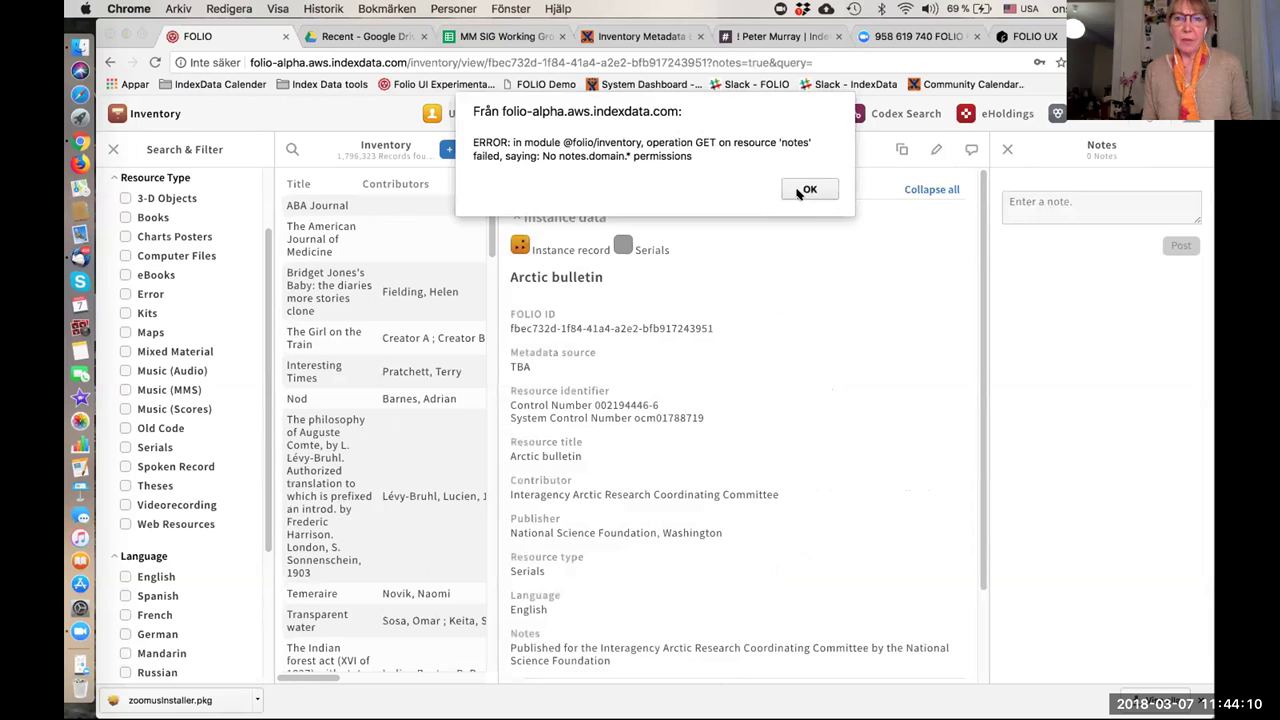
click(804, 193)
click(1033, 202)
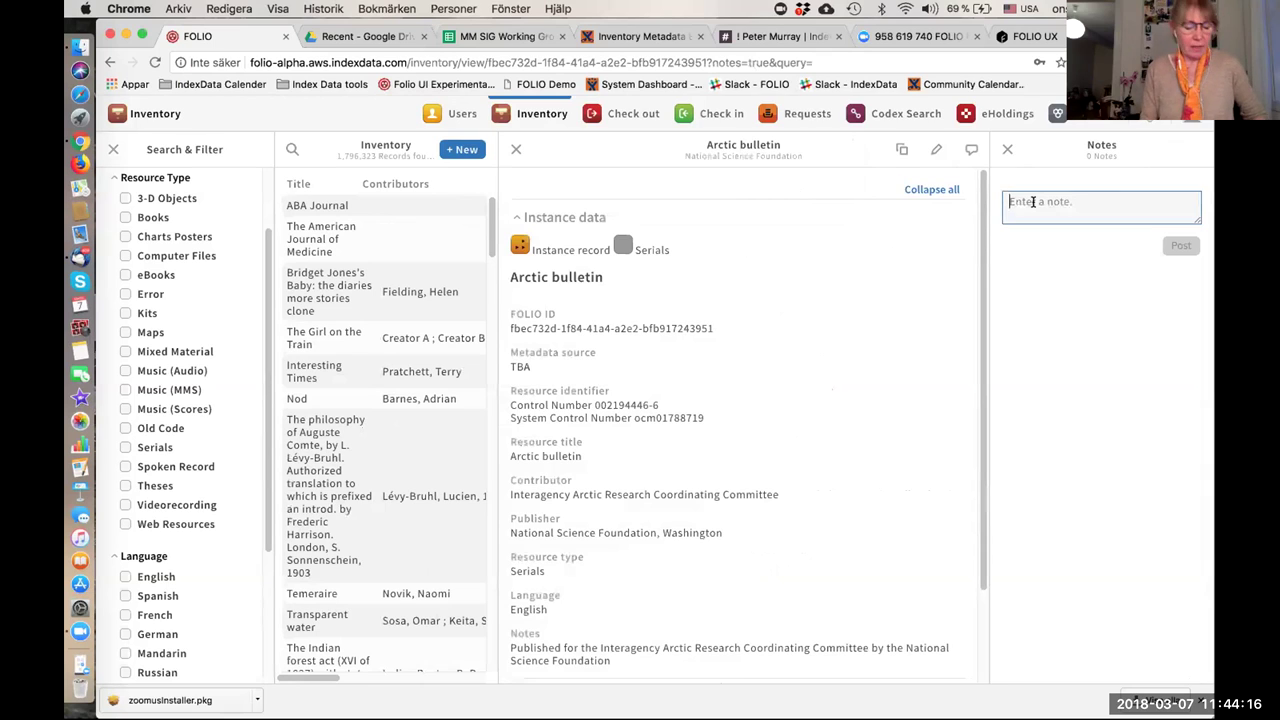
text(@)
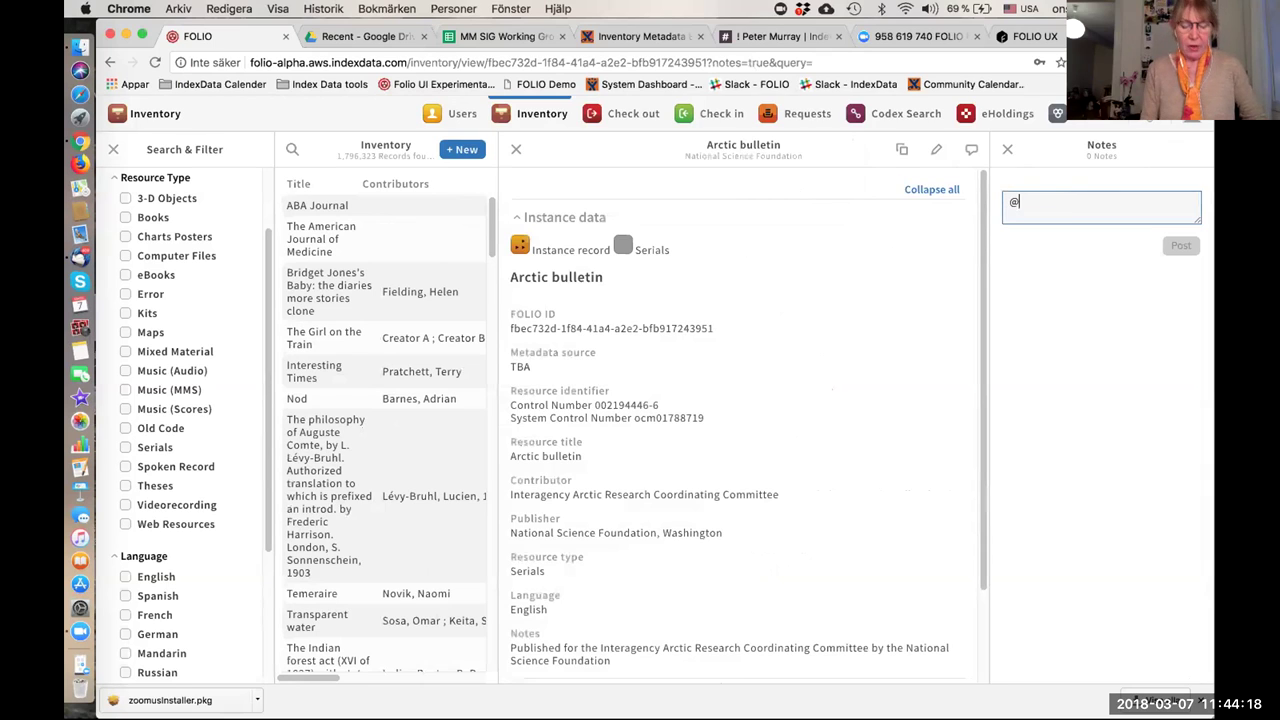
text(JJ)
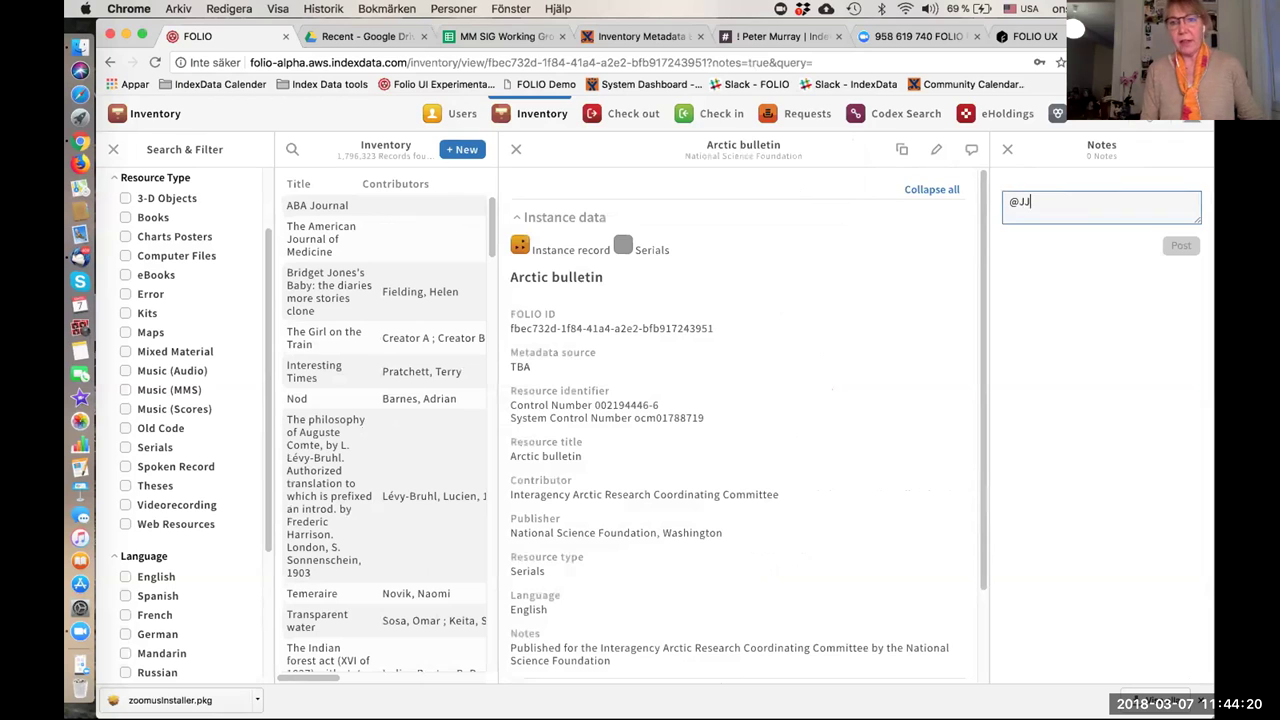
click(1009, 201)
text(Please)
click(1066, 201)
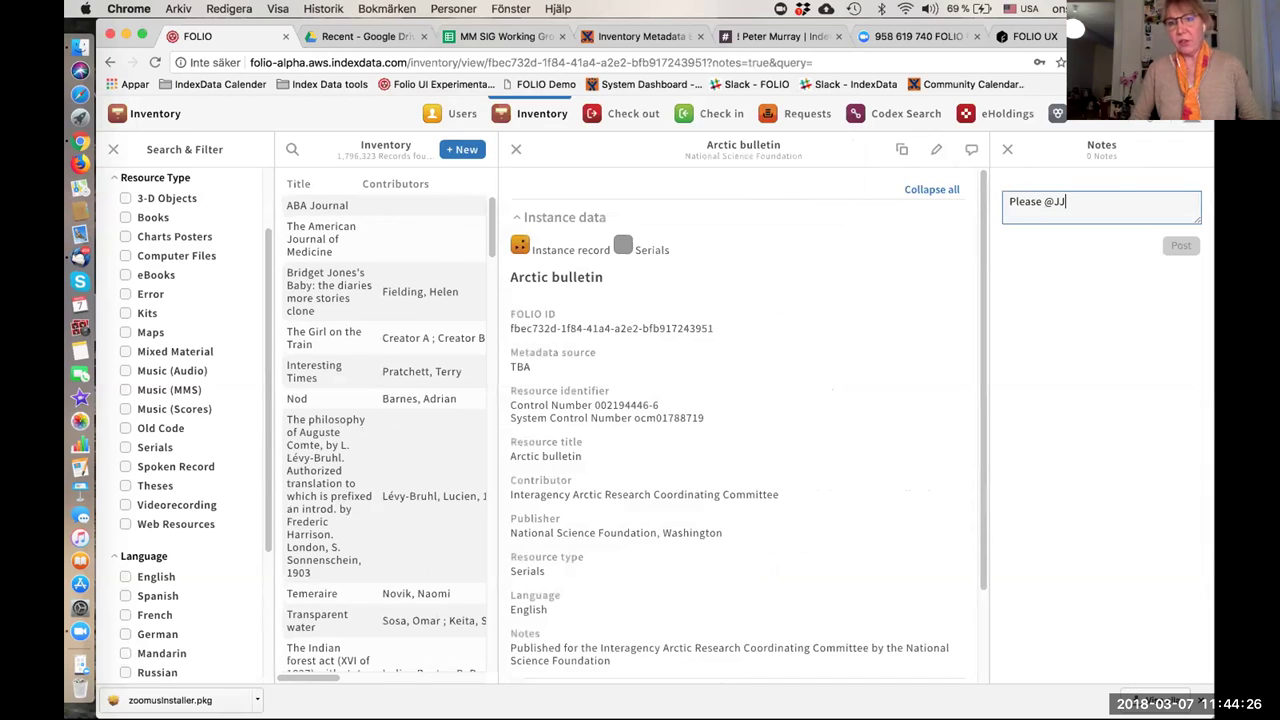
text(correct)
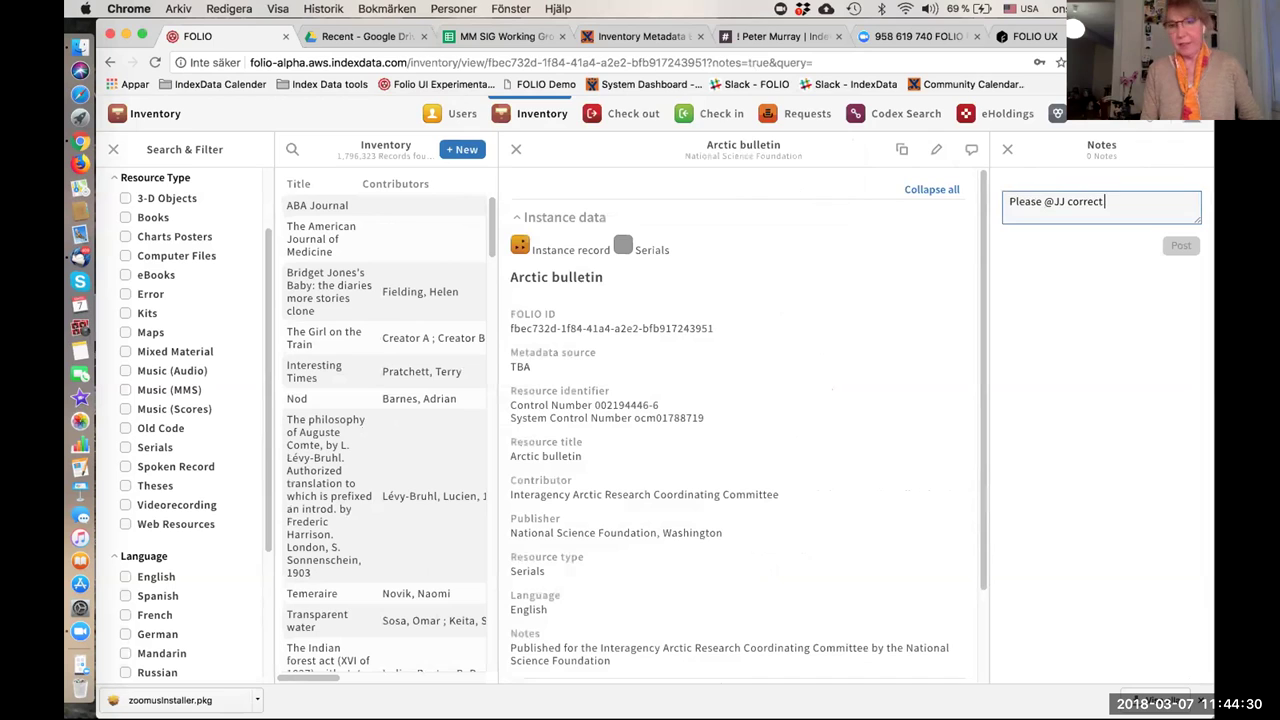
text( ...)
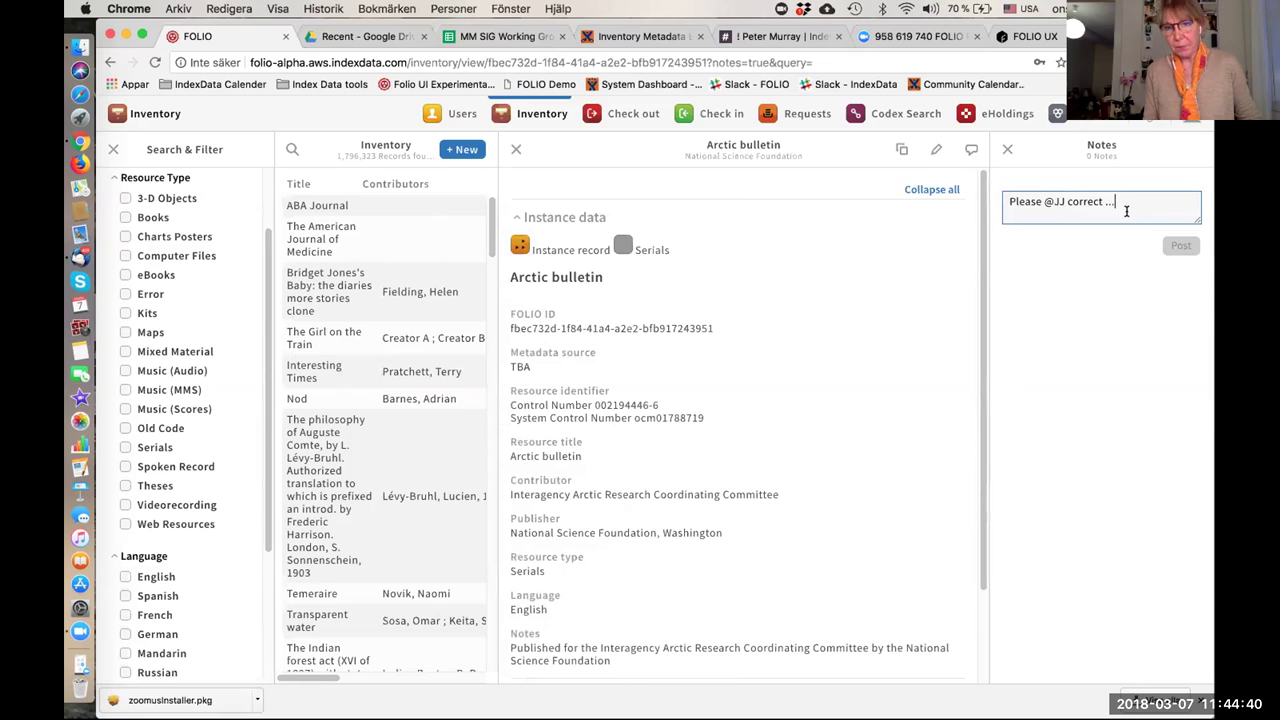
click(1007, 149)
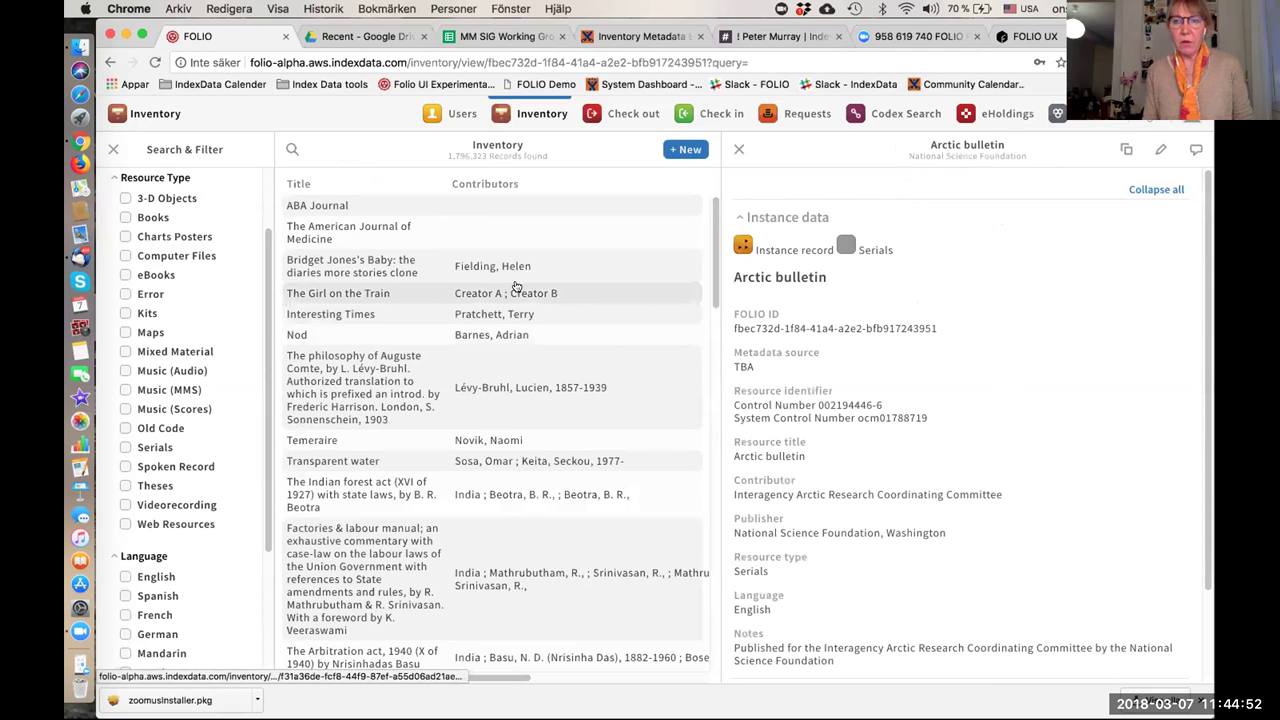
Collapse the Main Library holdings of Arctic bulletin, and view a blank new holdings form without creating a record.
scroll(858, 320, down, 2)
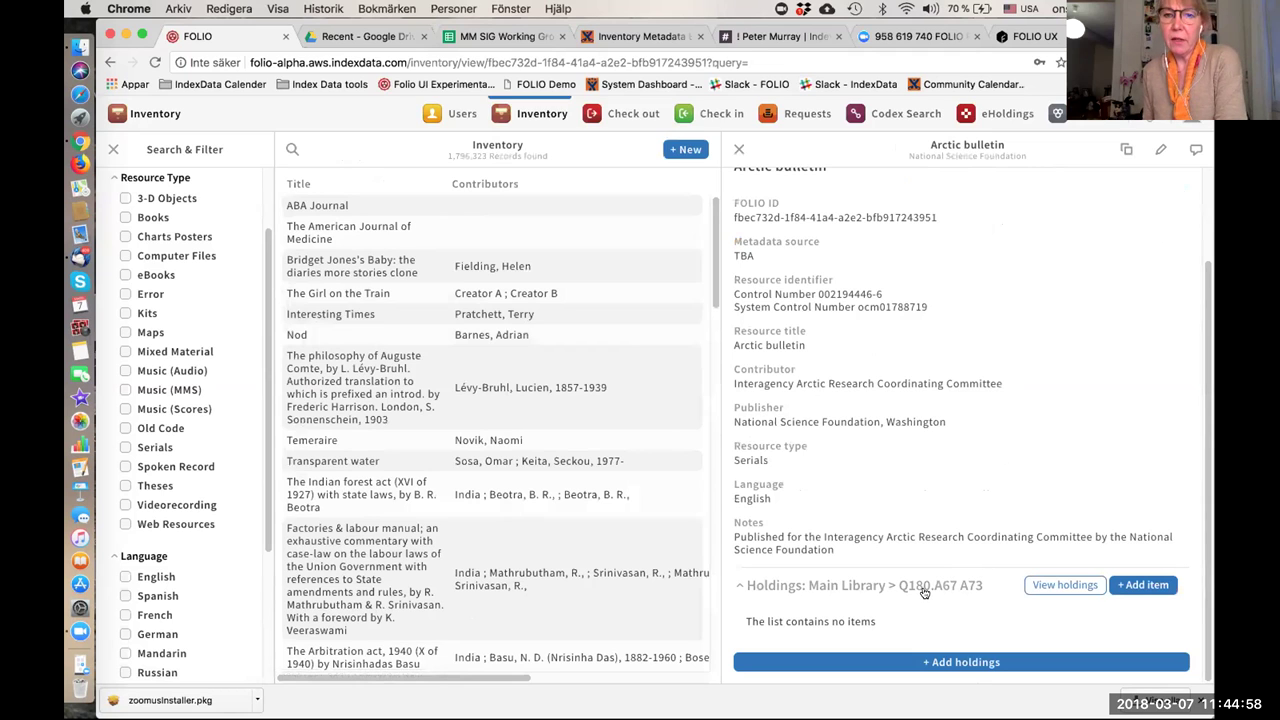
click(829, 587)
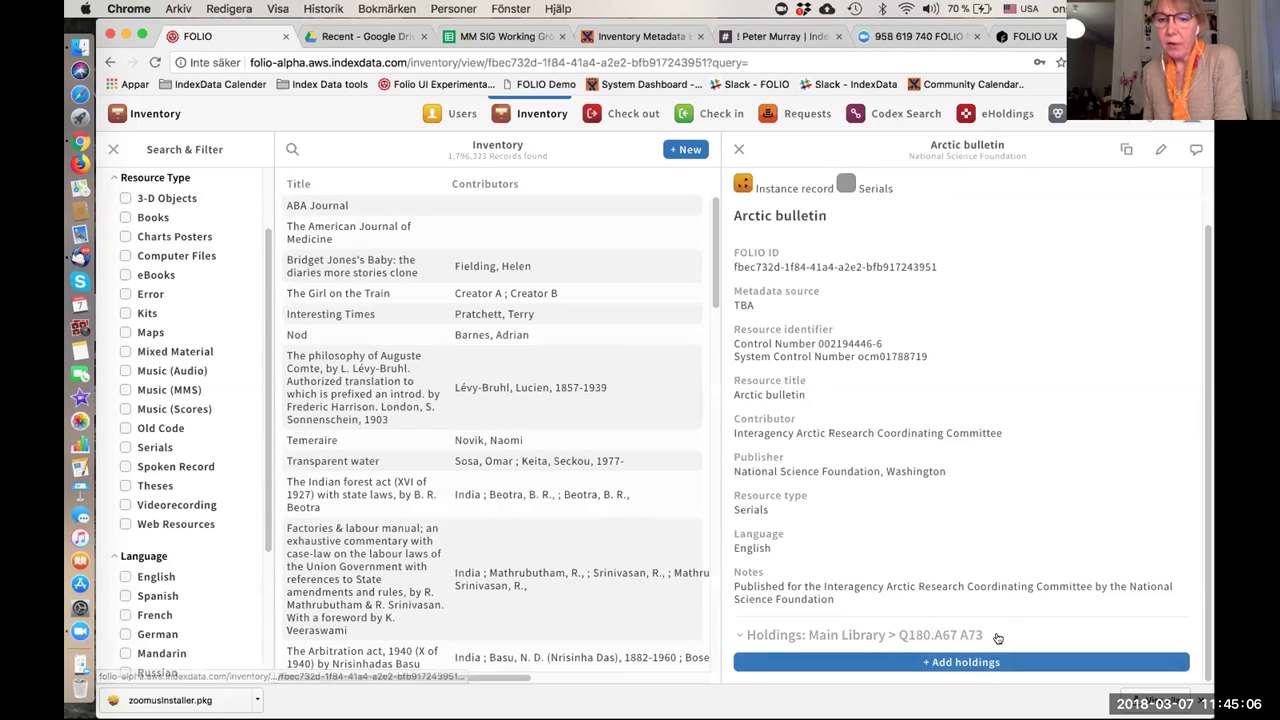
click(940, 662)
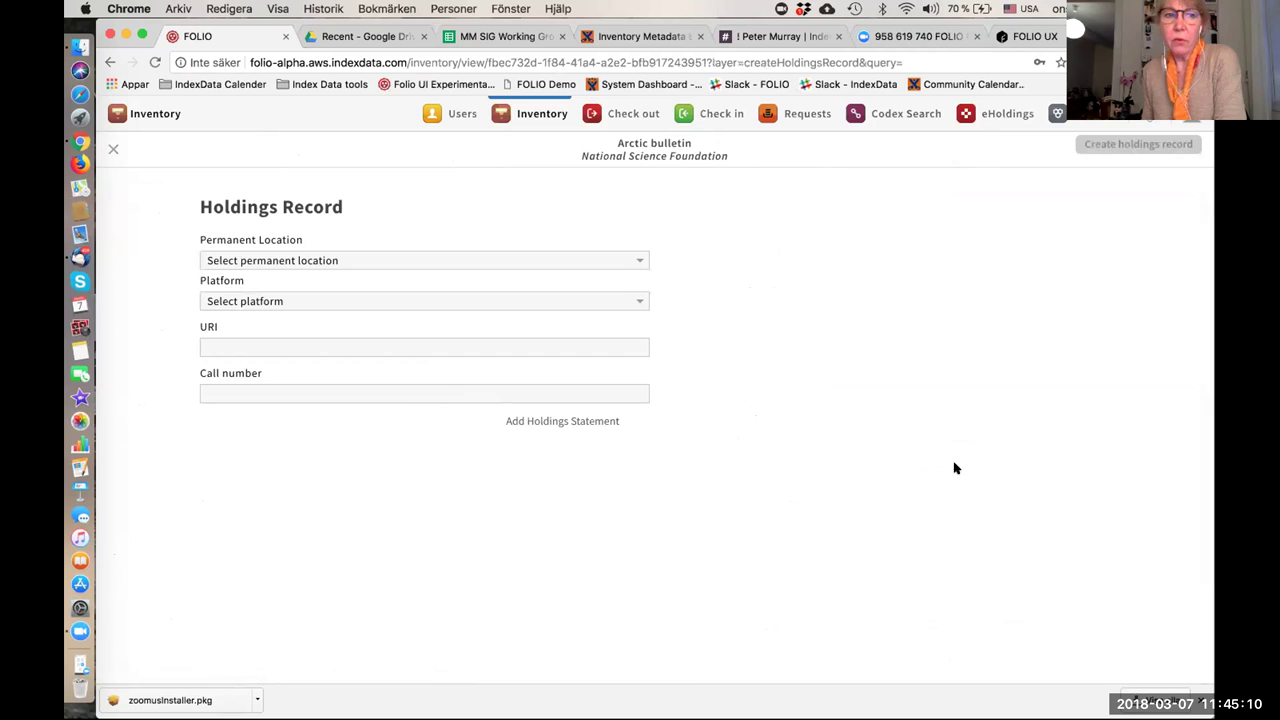
click(113, 149)
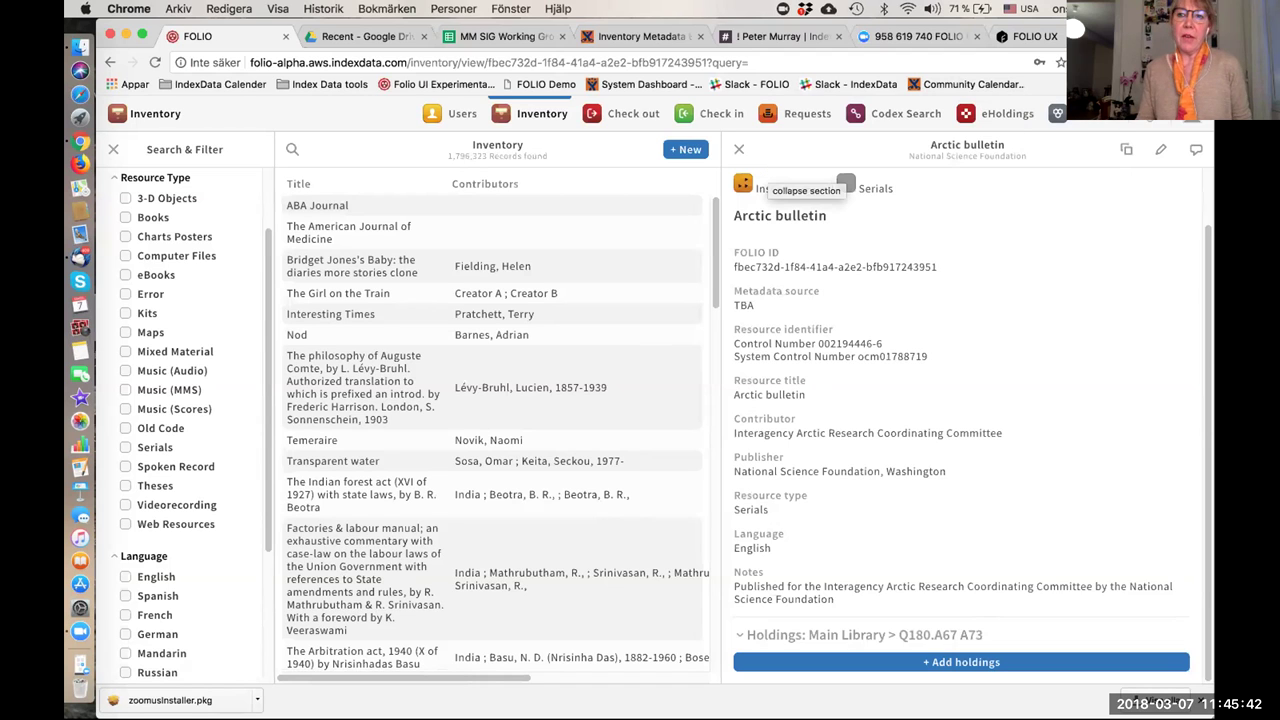
click(1030, 36)
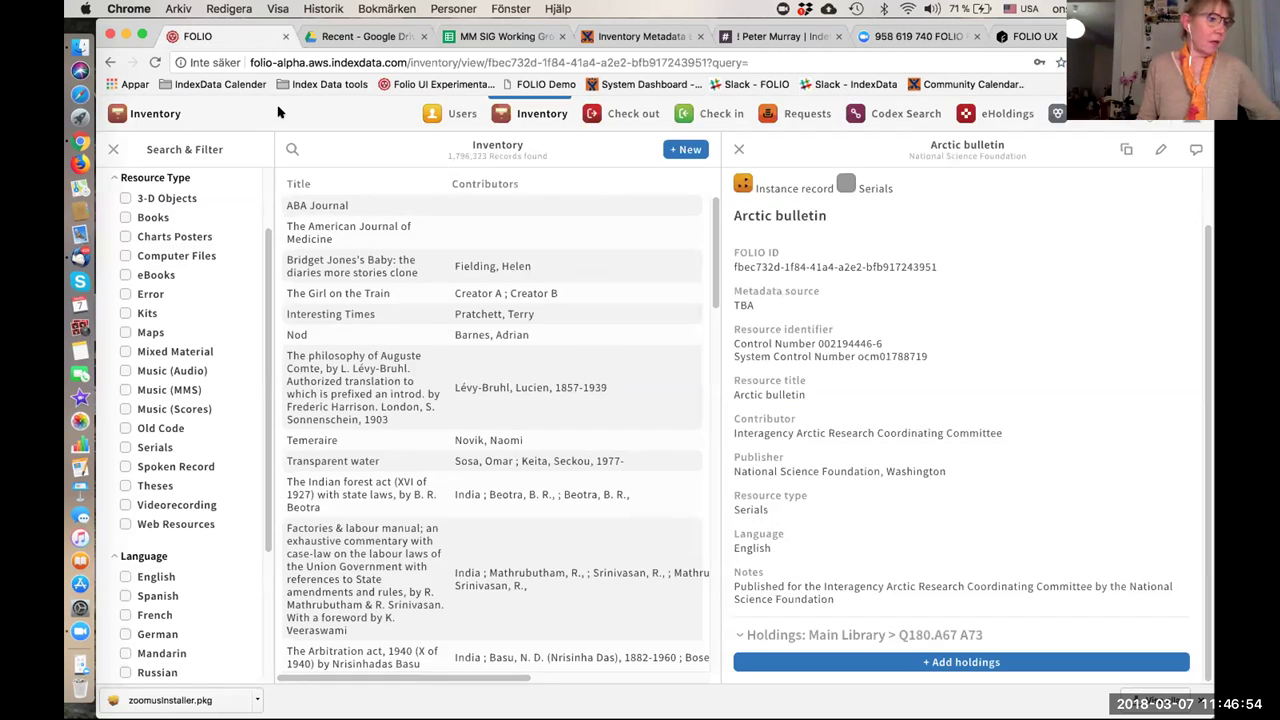
click(247, 34)
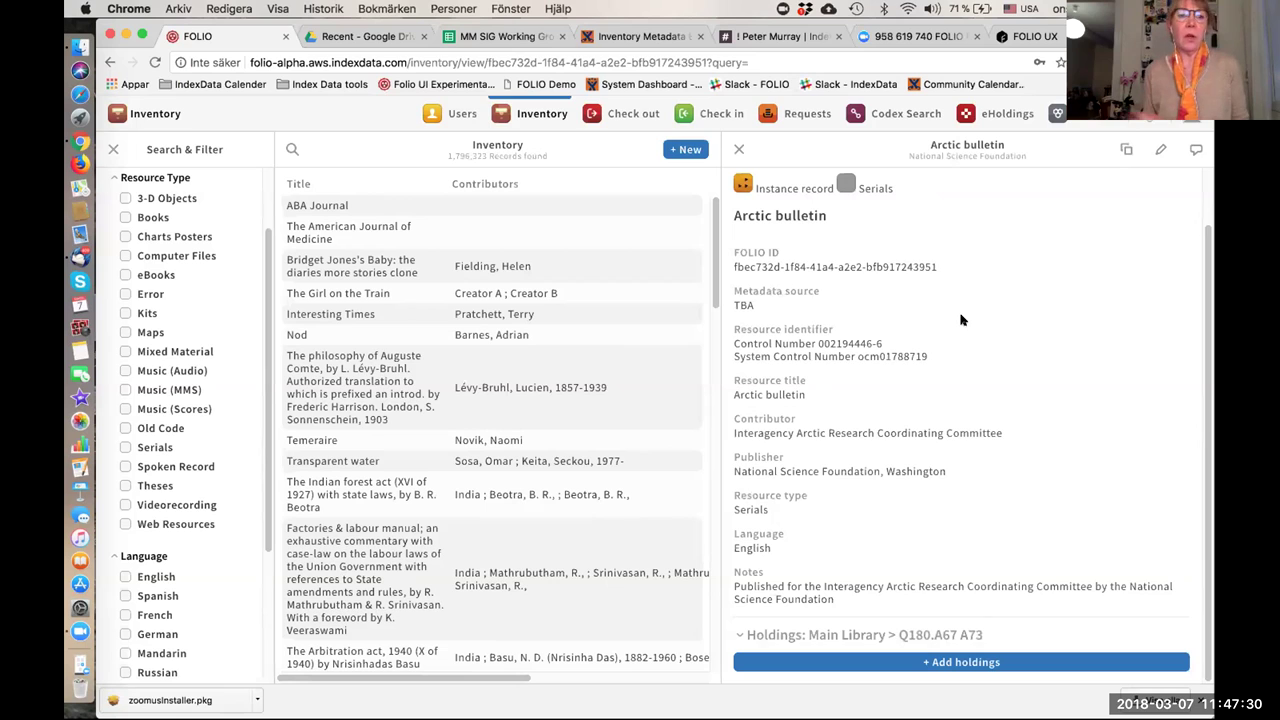
Sort the inventory list by title in descending order, and switch it back to ascending order.
scroll(217, 254, up, 2)
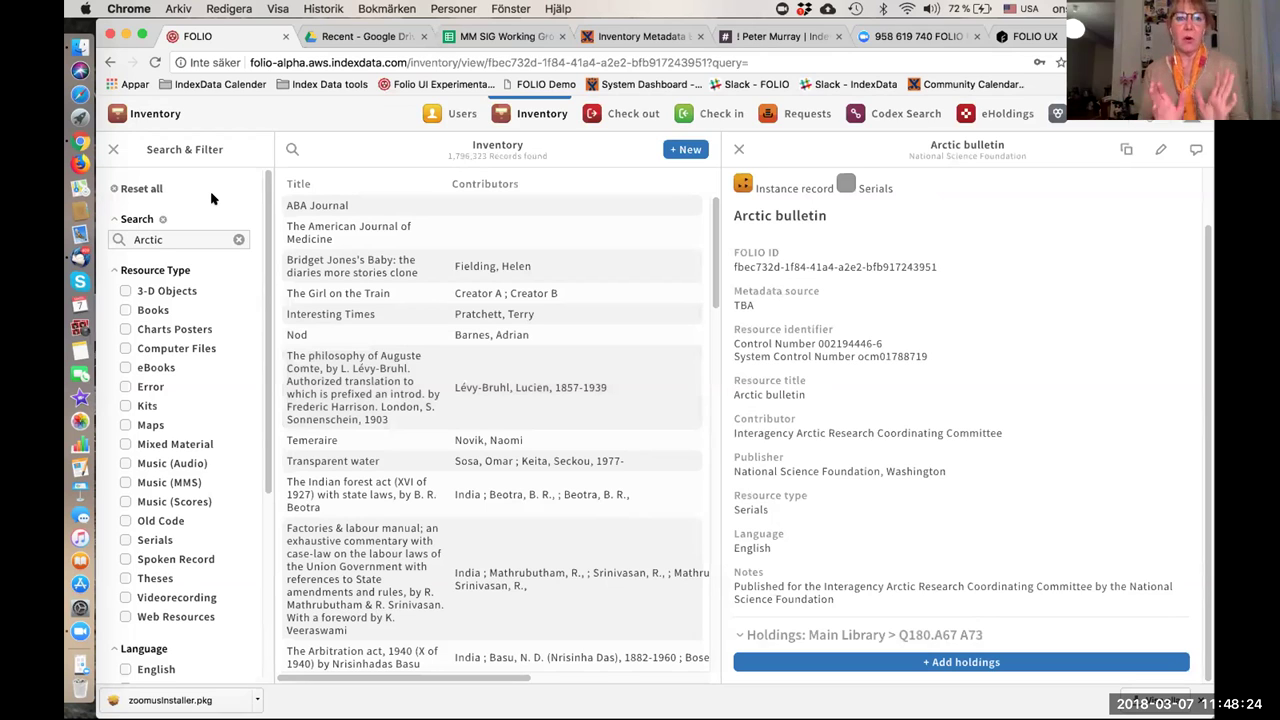
click(302, 184)
click(306, 184)
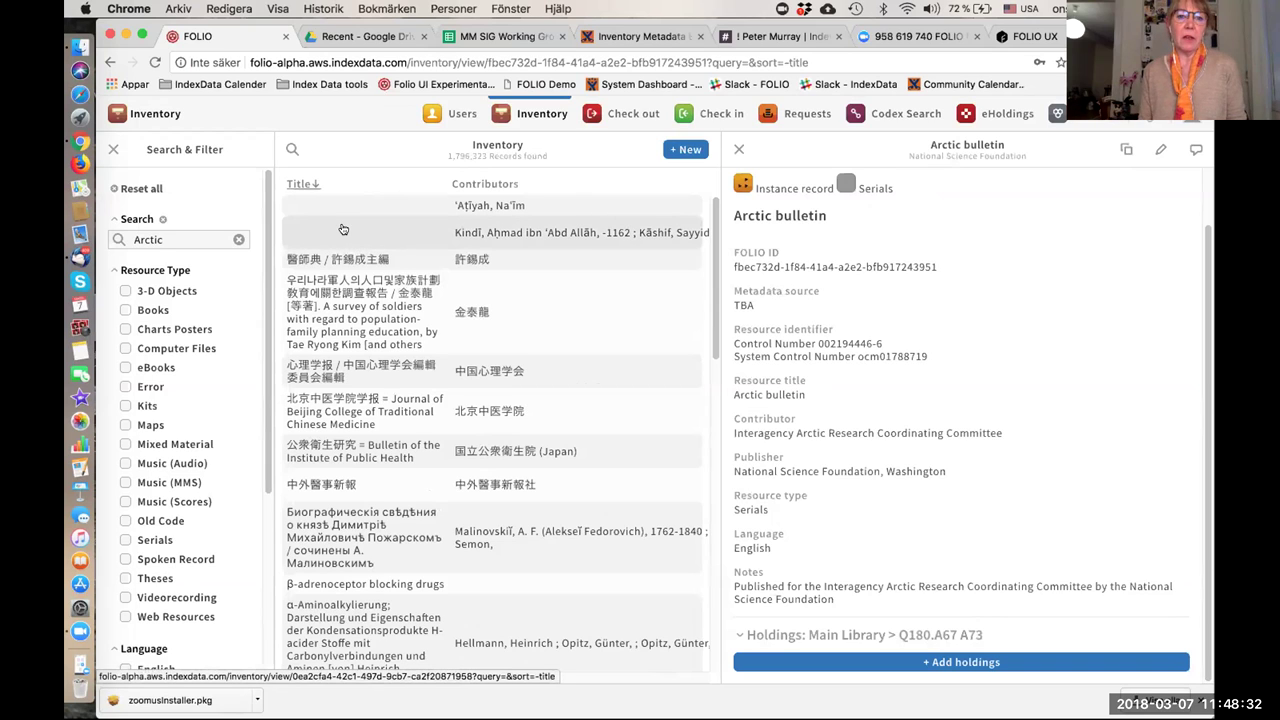
click(297, 184)
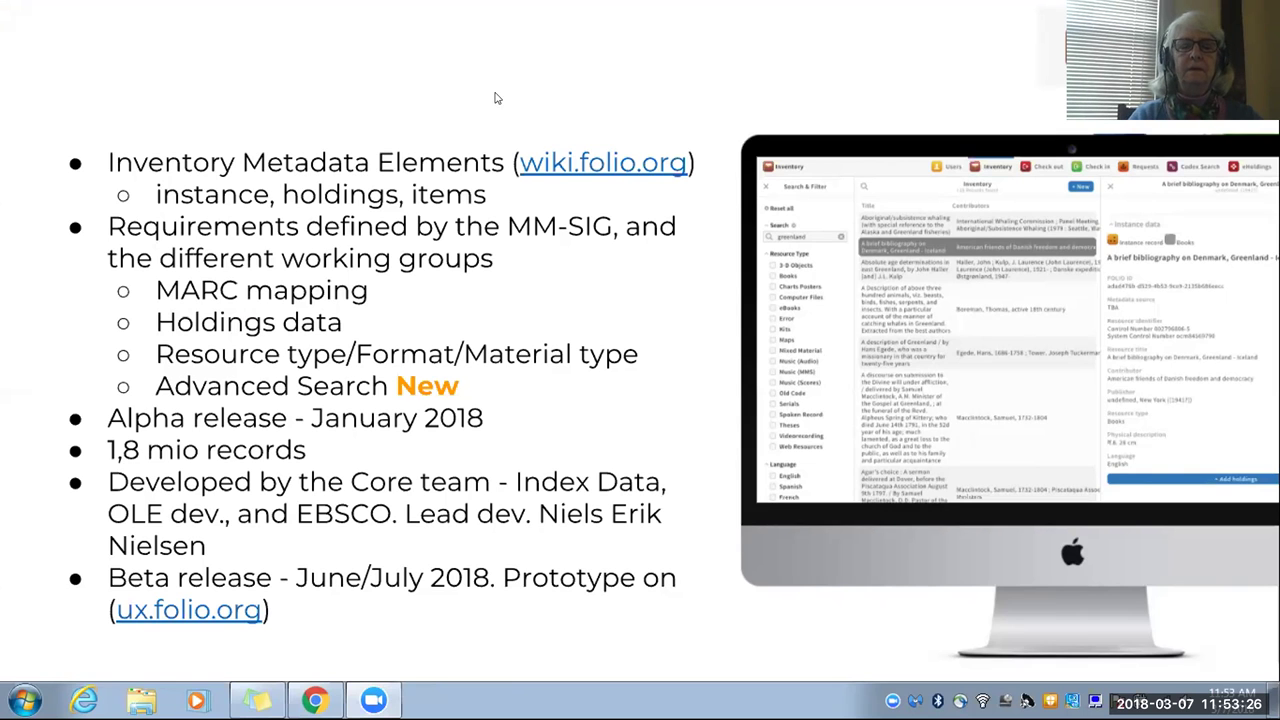
click(609, 323)
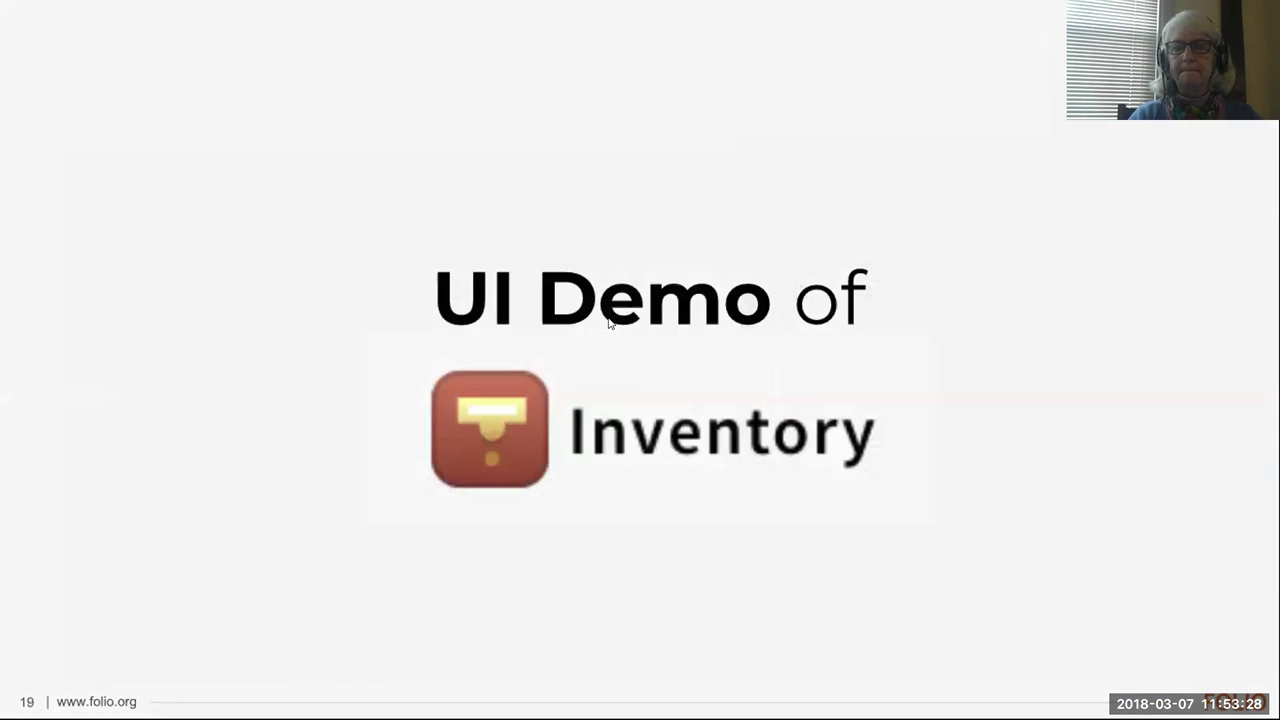
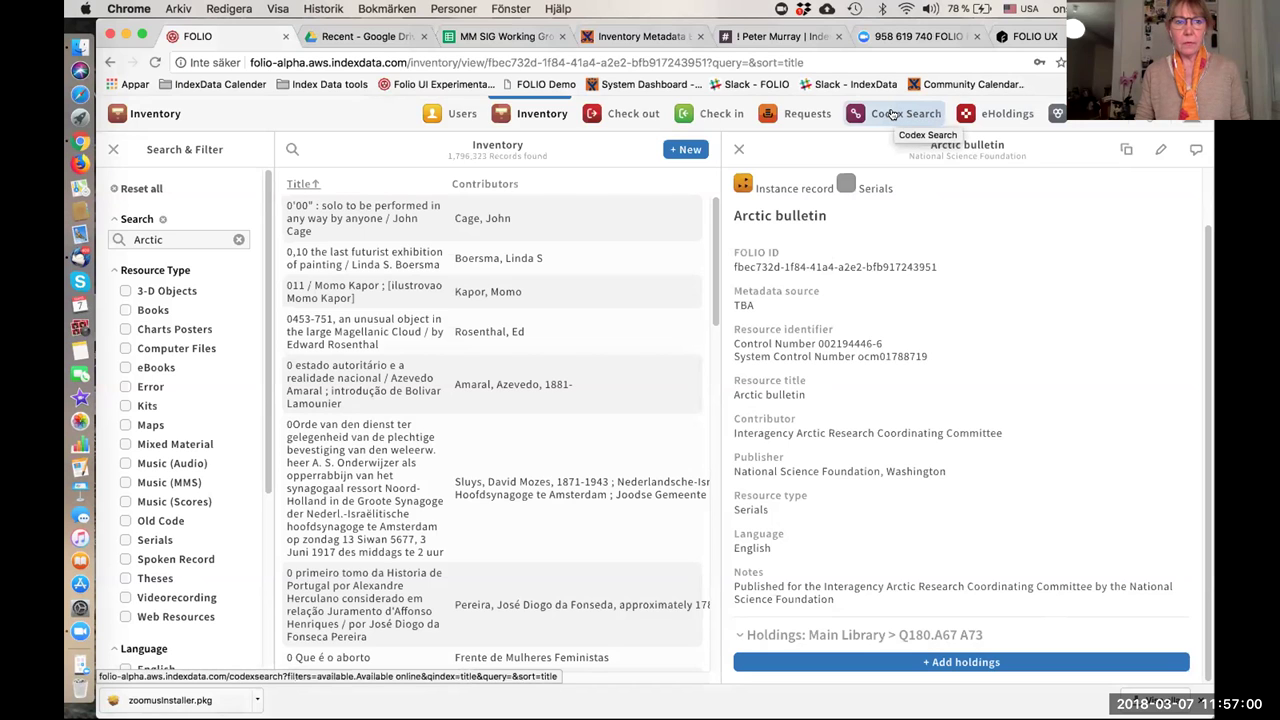
Switch to Codex Search and include both the Local and Knowledge Base sources.
click(893, 114)
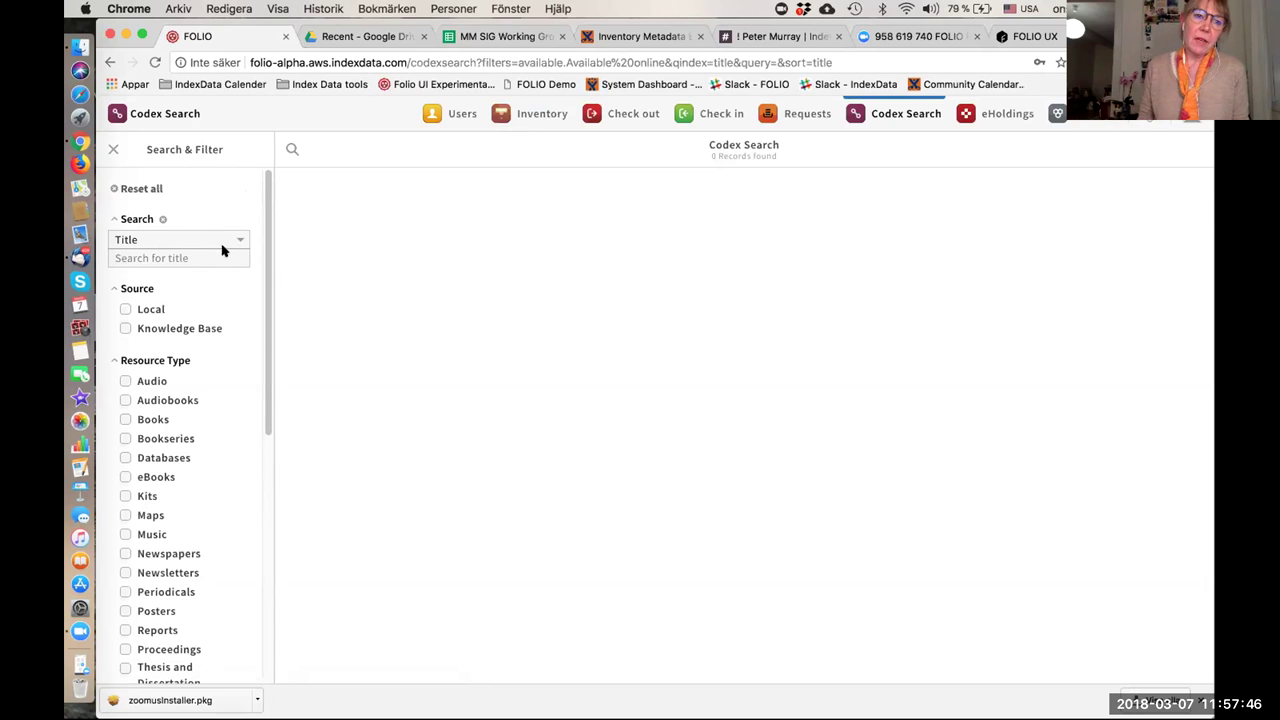
click(125, 310)
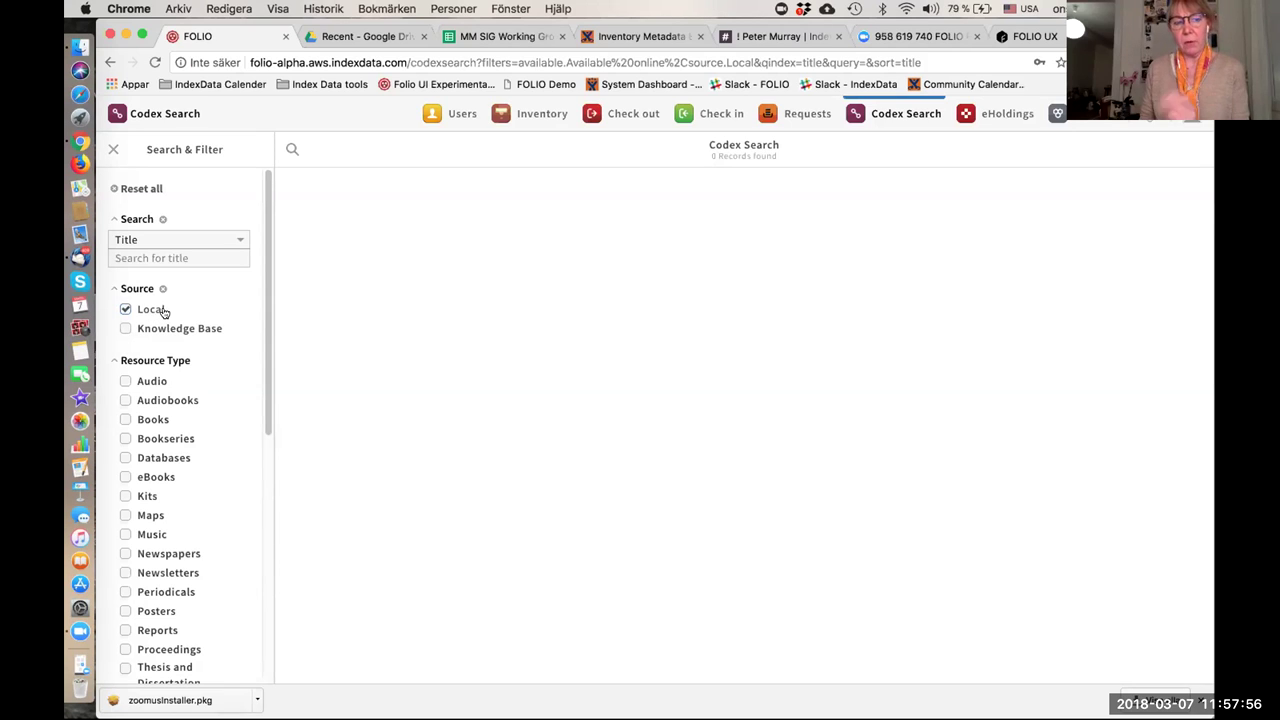
click(125, 329)
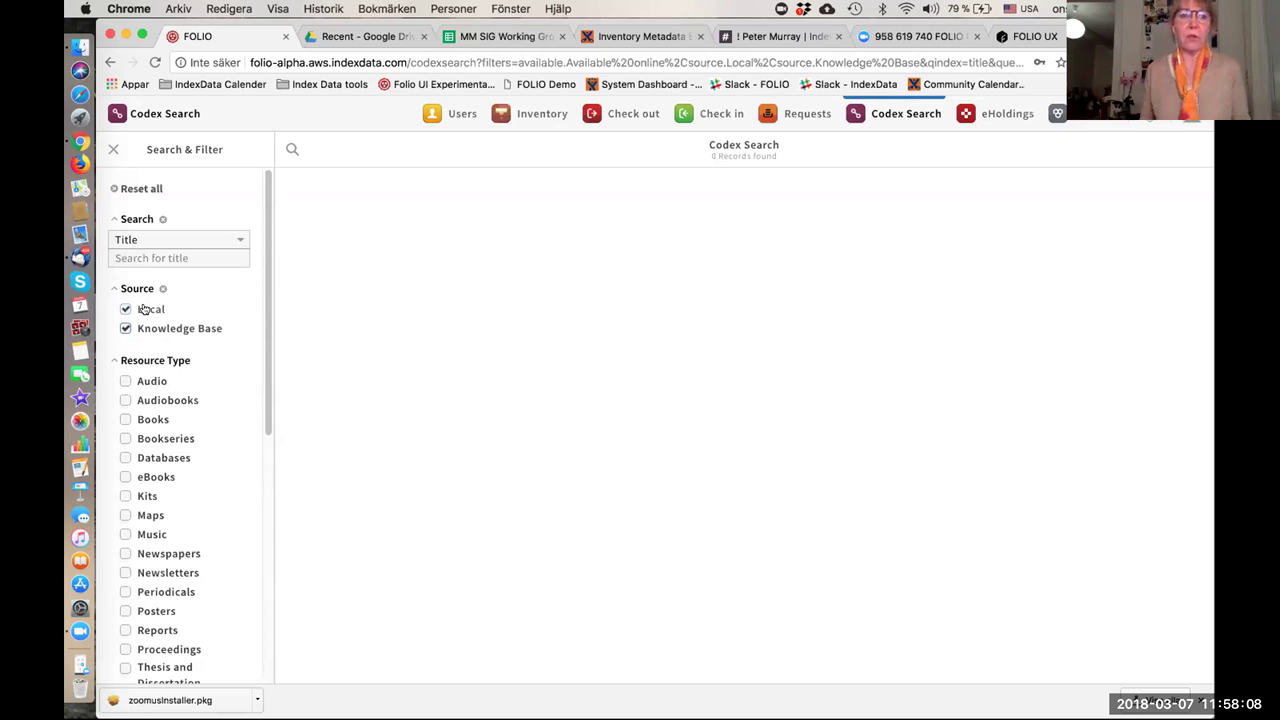
Search Codex by ISSN for 00073072.
click(237, 239)
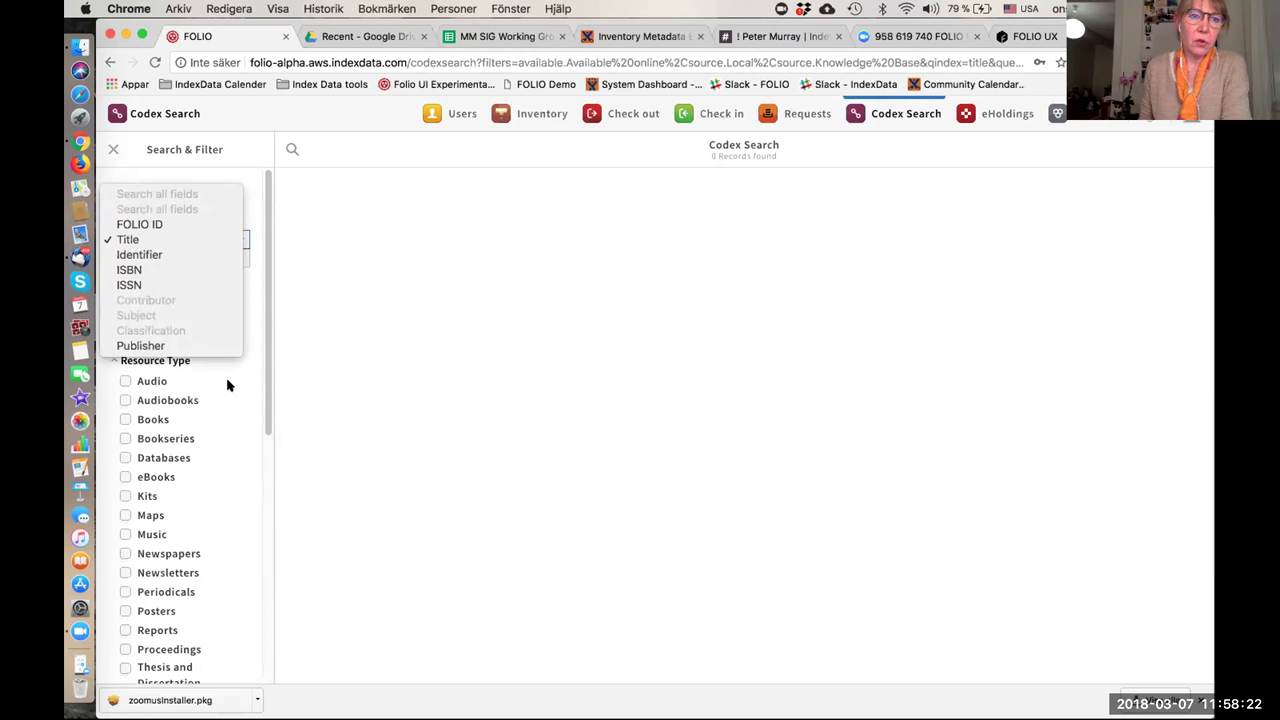
click(134, 286)
click(124, 257)
text(007)
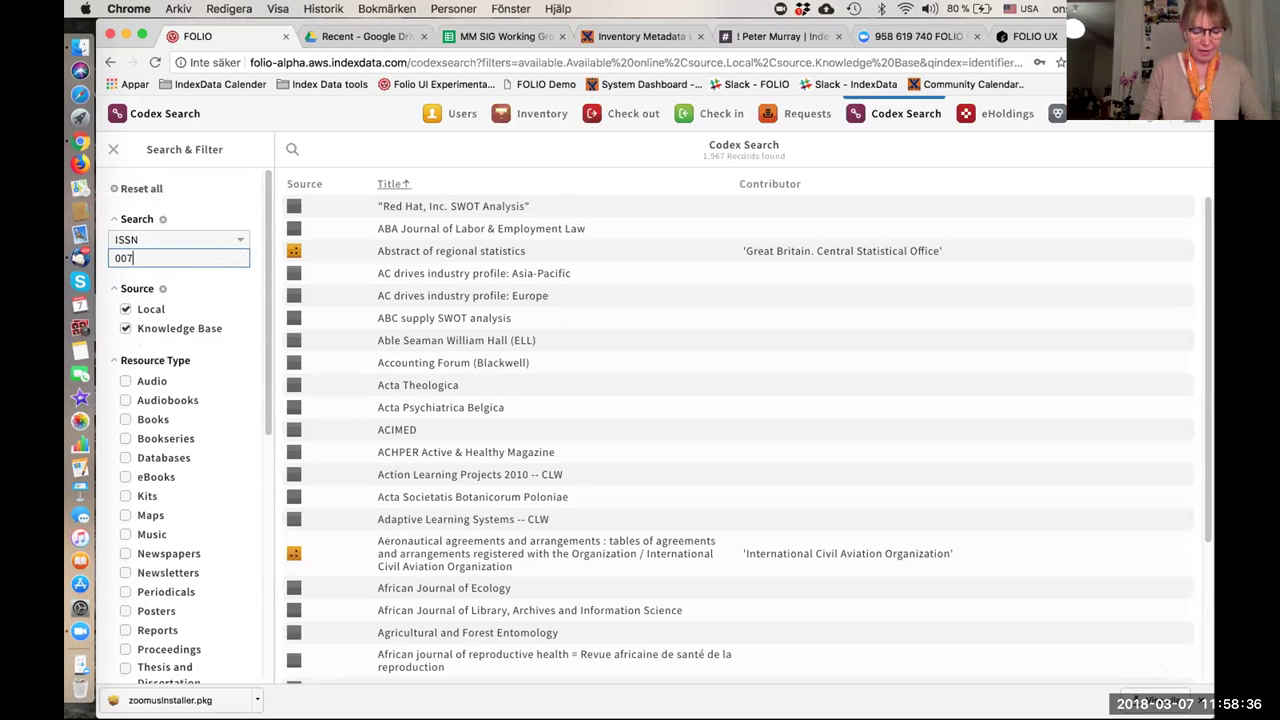
key(BackSpace)
text(07)
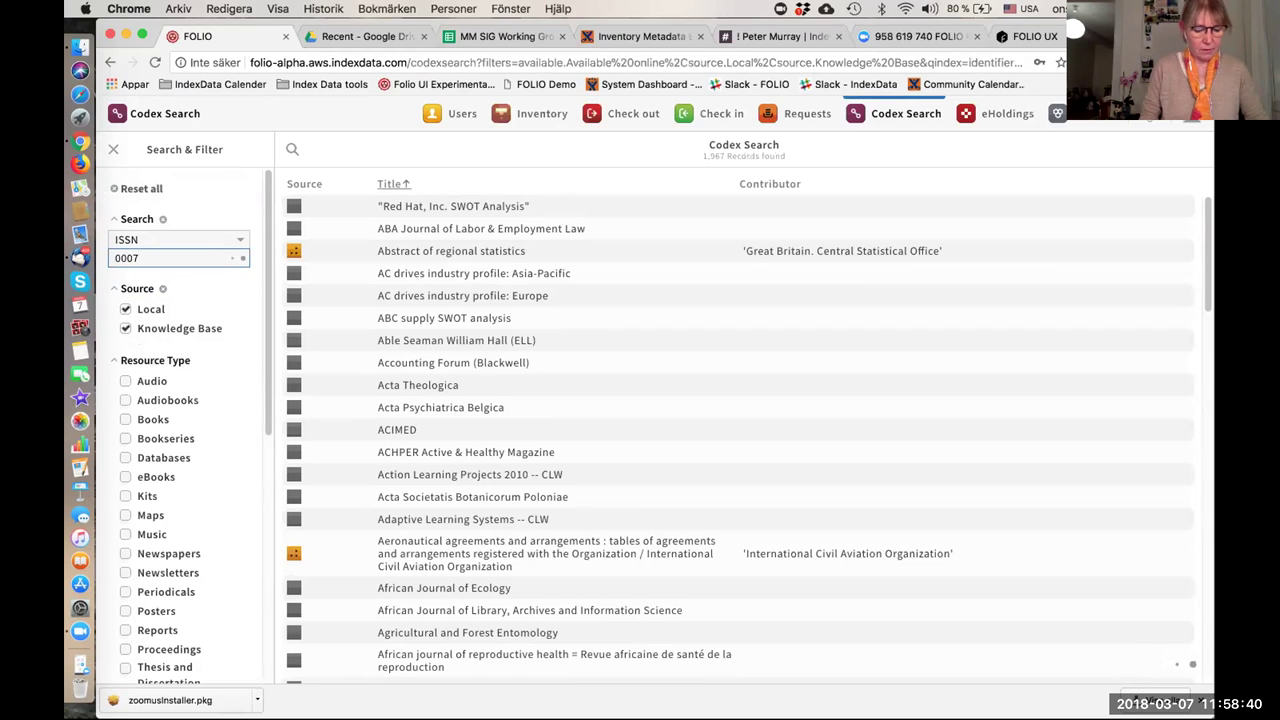
text(3072)
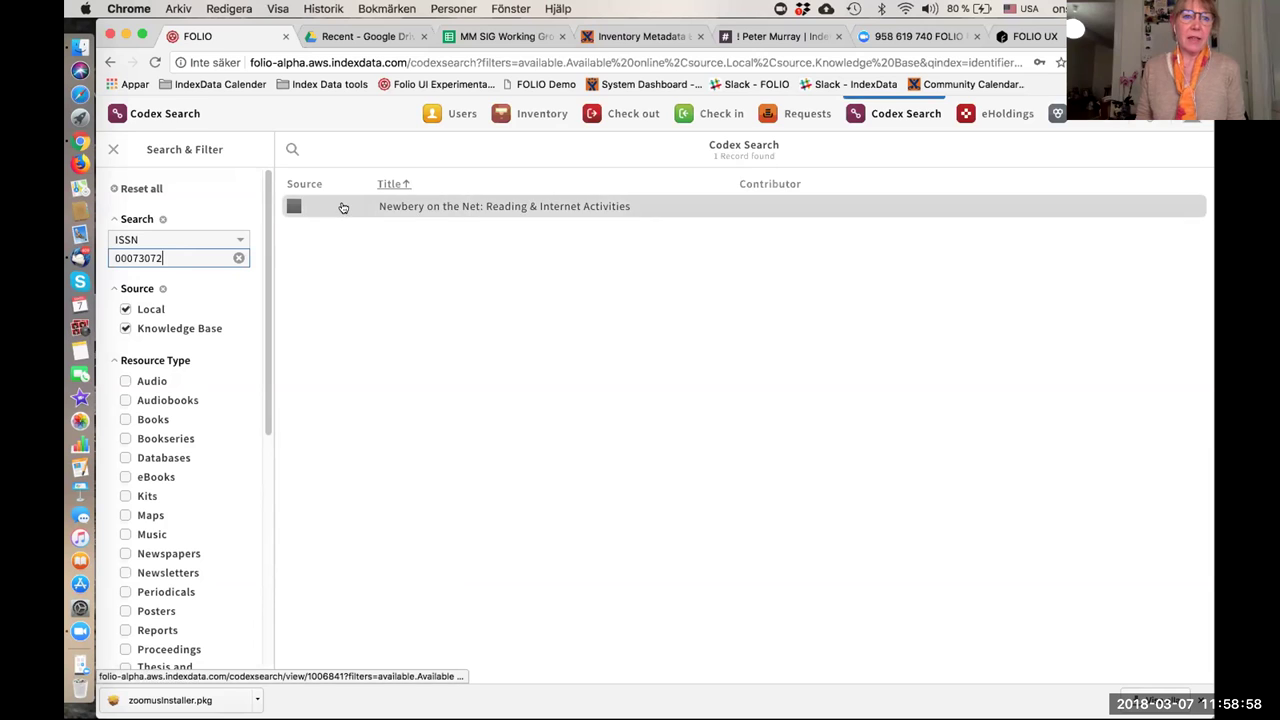
Open the Newbery on the Net: Reading & Internet Activities result to view its eHoldings details, and return to Codex Search.
click(396, 206)
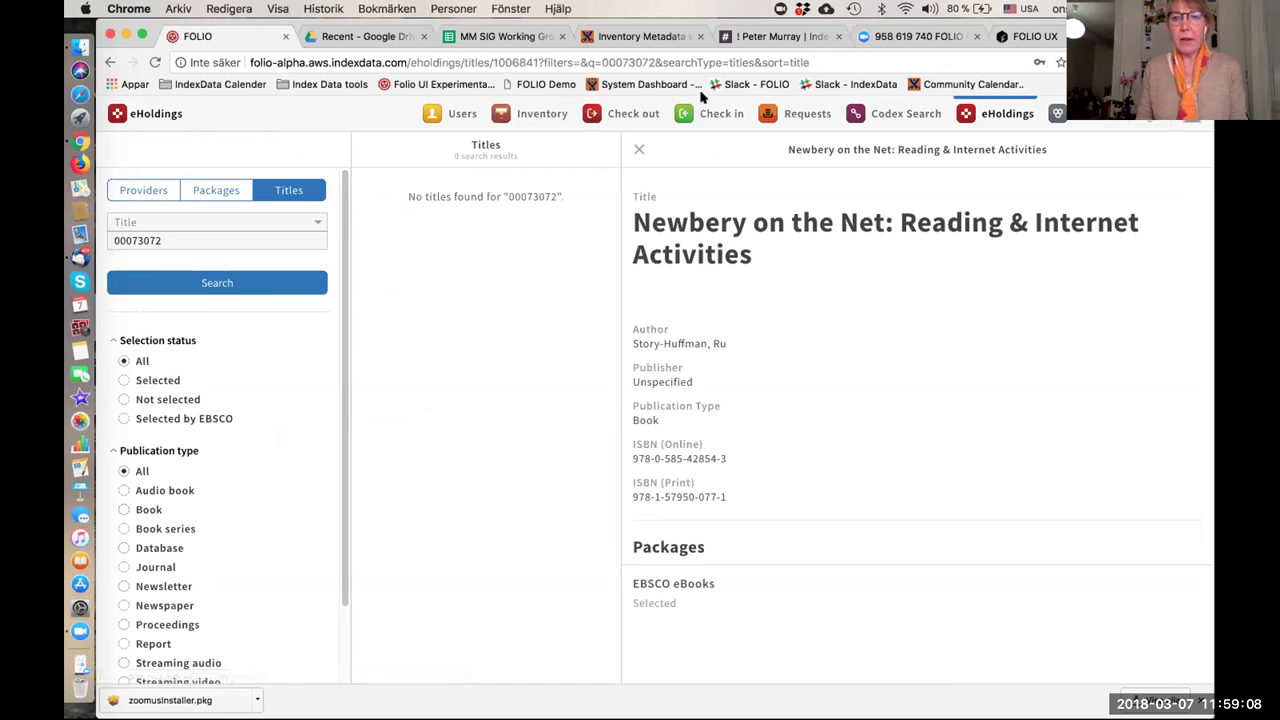
click(884, 116)
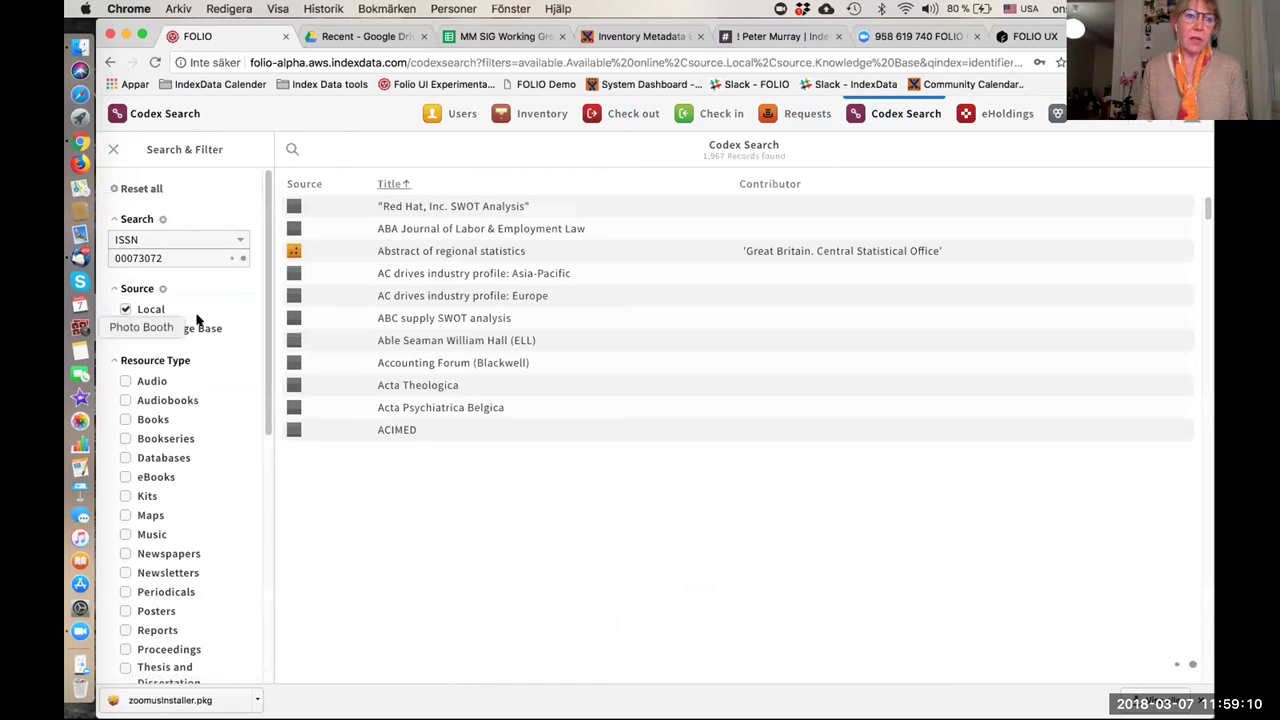
Replace the ISSN query in Codex Search with a title search for Arctic.
click(238, 258)
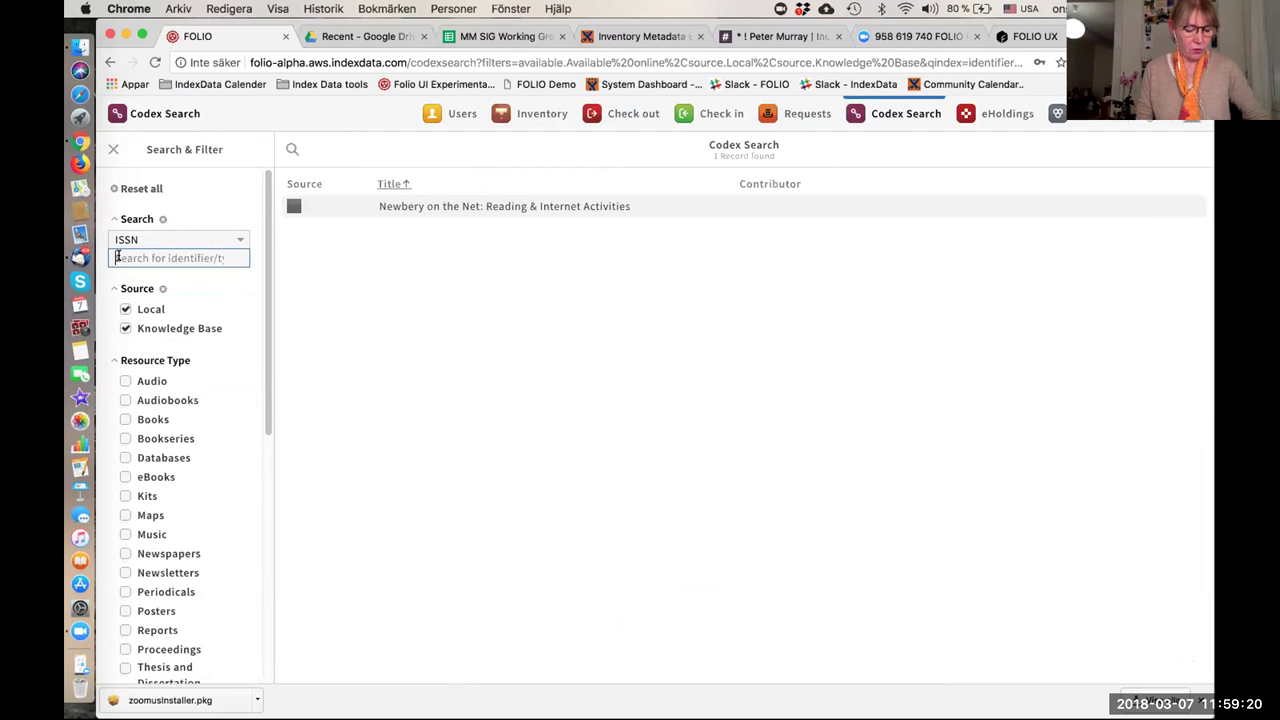
text(Arctic)
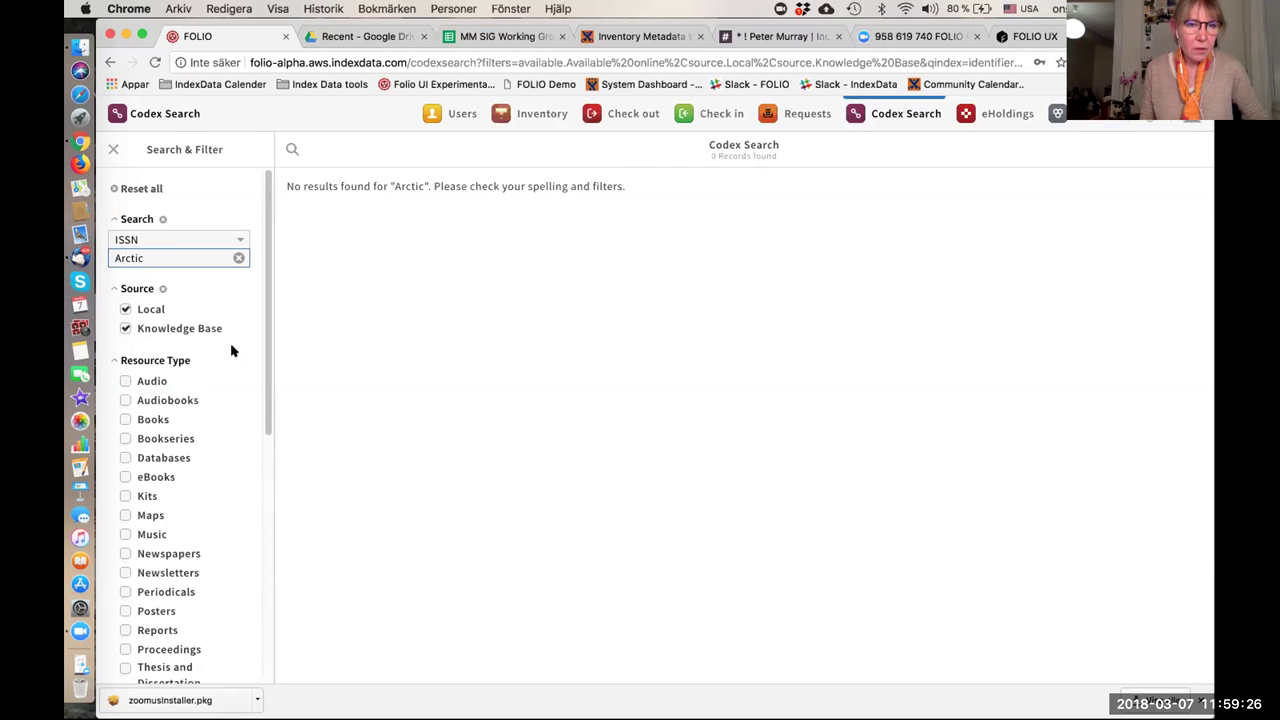
scroll(230, 350, down, 10)
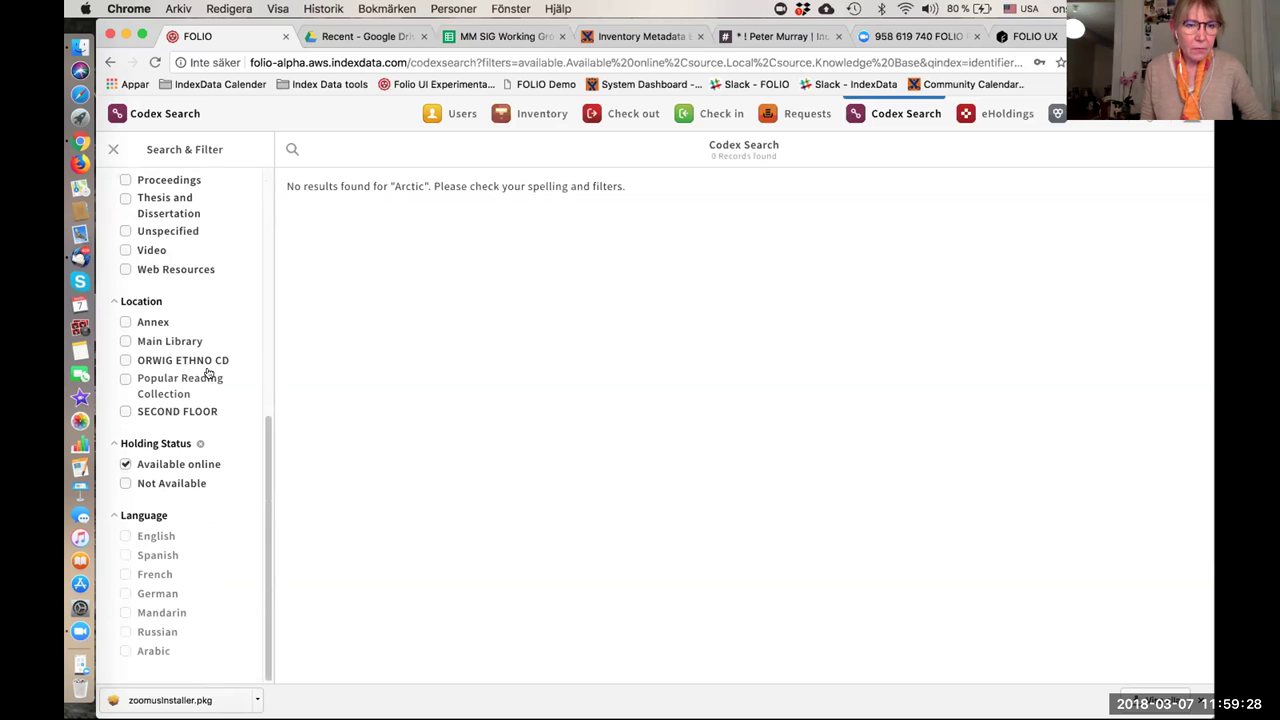
scroll(215, 365, up, 10)
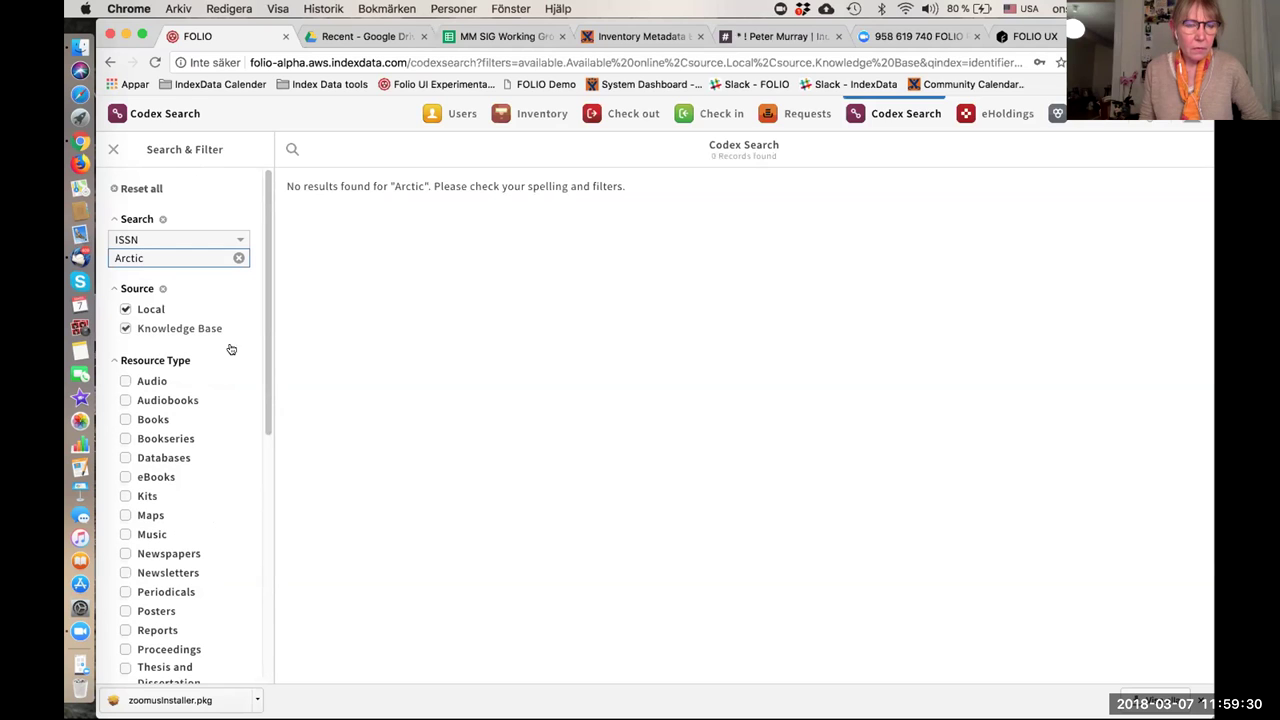
click(236, 241)
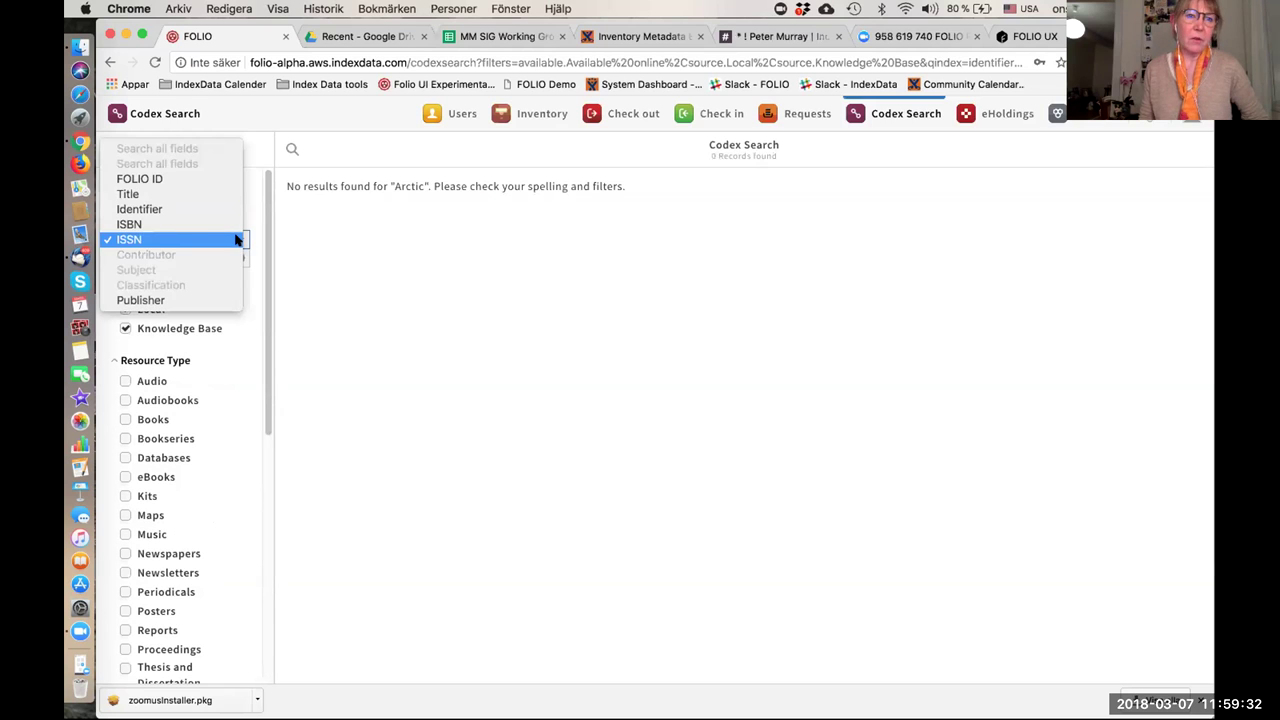
click(166, 196)
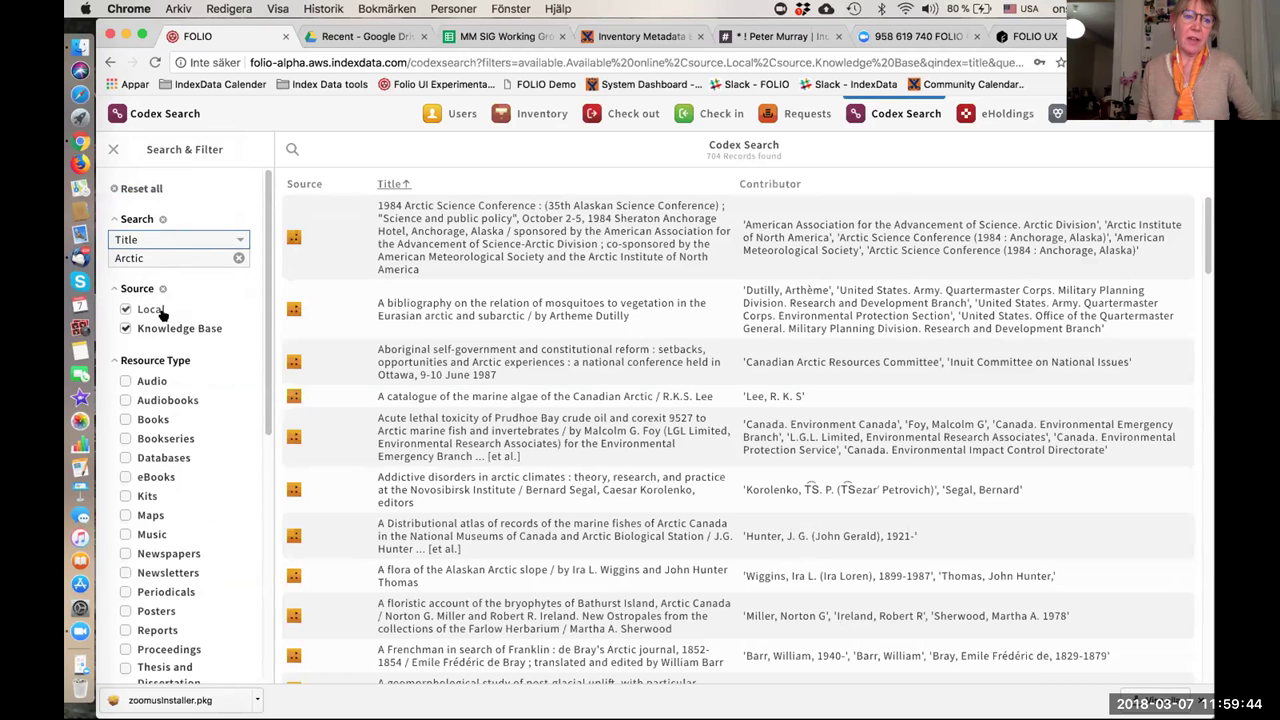
Look through the Arctic title results and limit them to the Periodicals resource type.
scroll(342, 351, down, 3)
scroll(342, 351, down, 5)
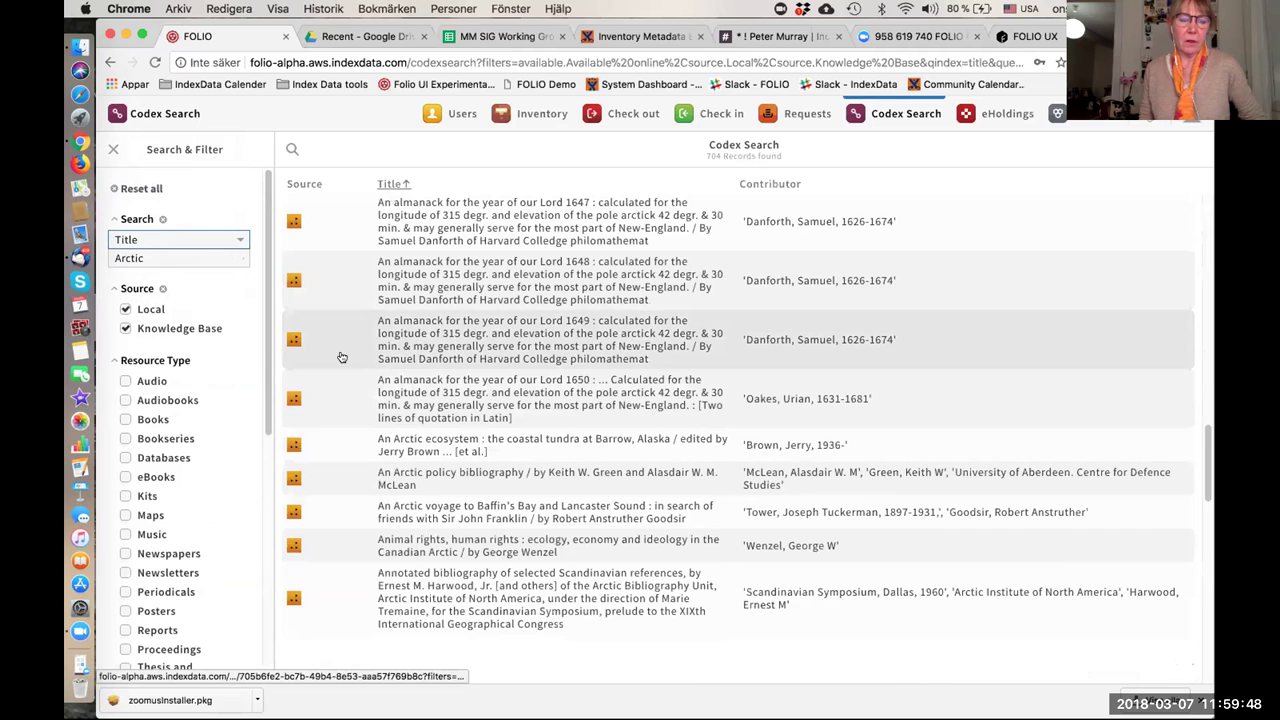
scroll(341, 357, down, 6)
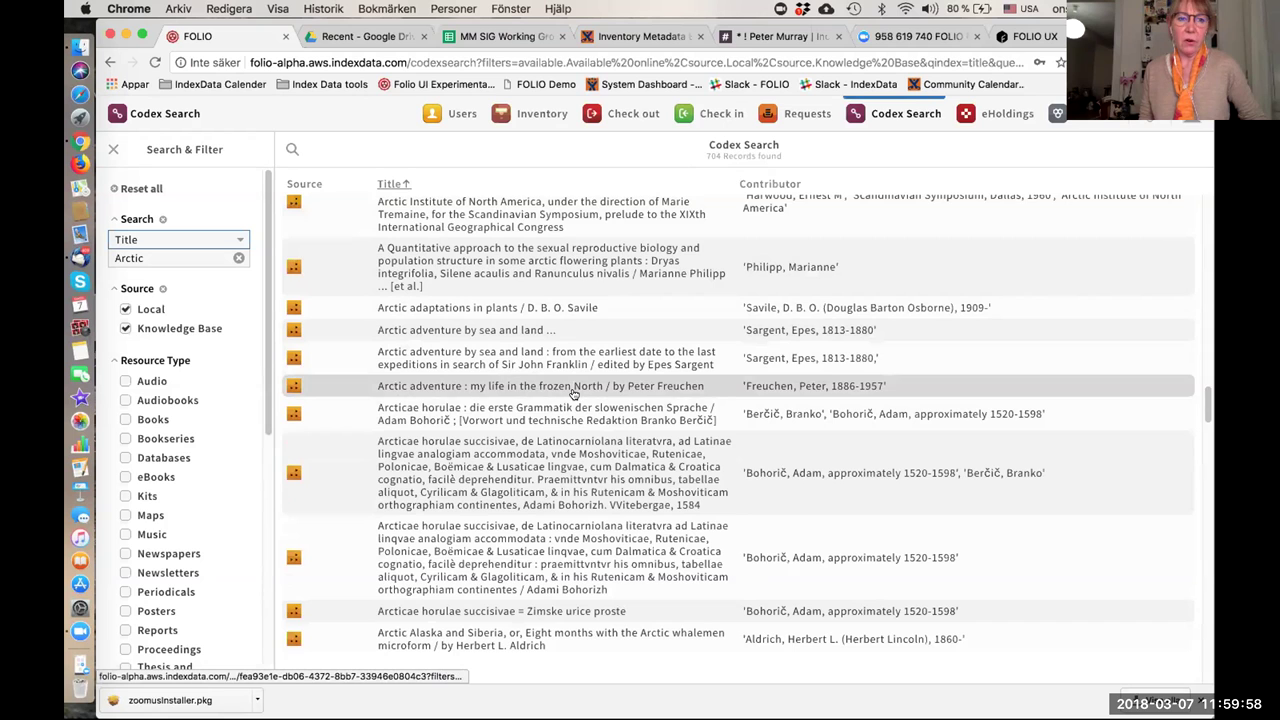
scroll(574, 393, down, 5)
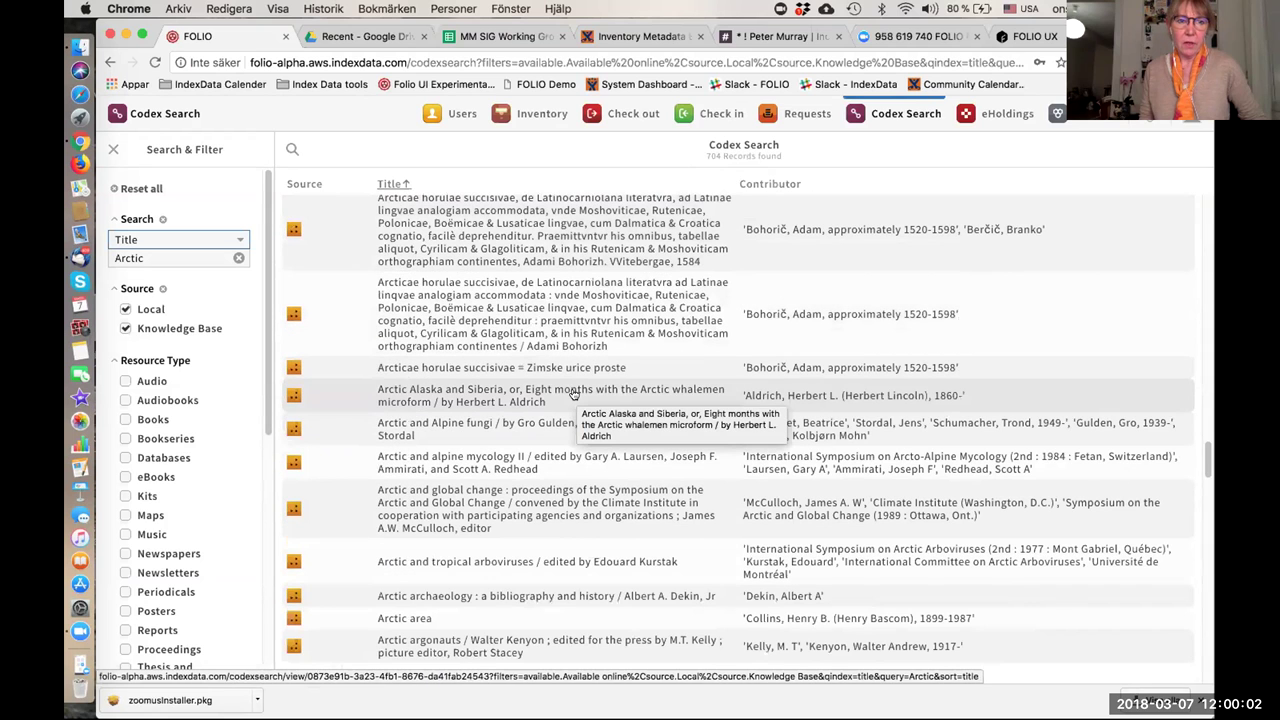
scroll(574, 393, down, 6)
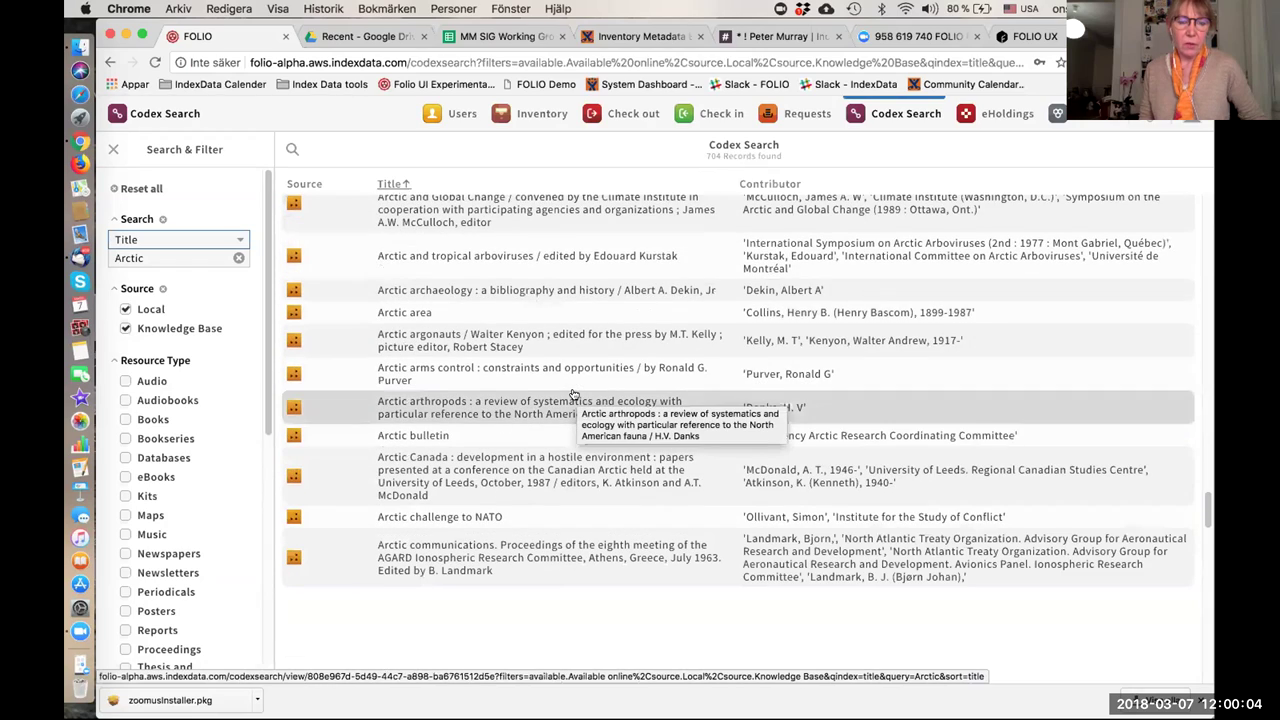
scroll(574, 393, up, 15)
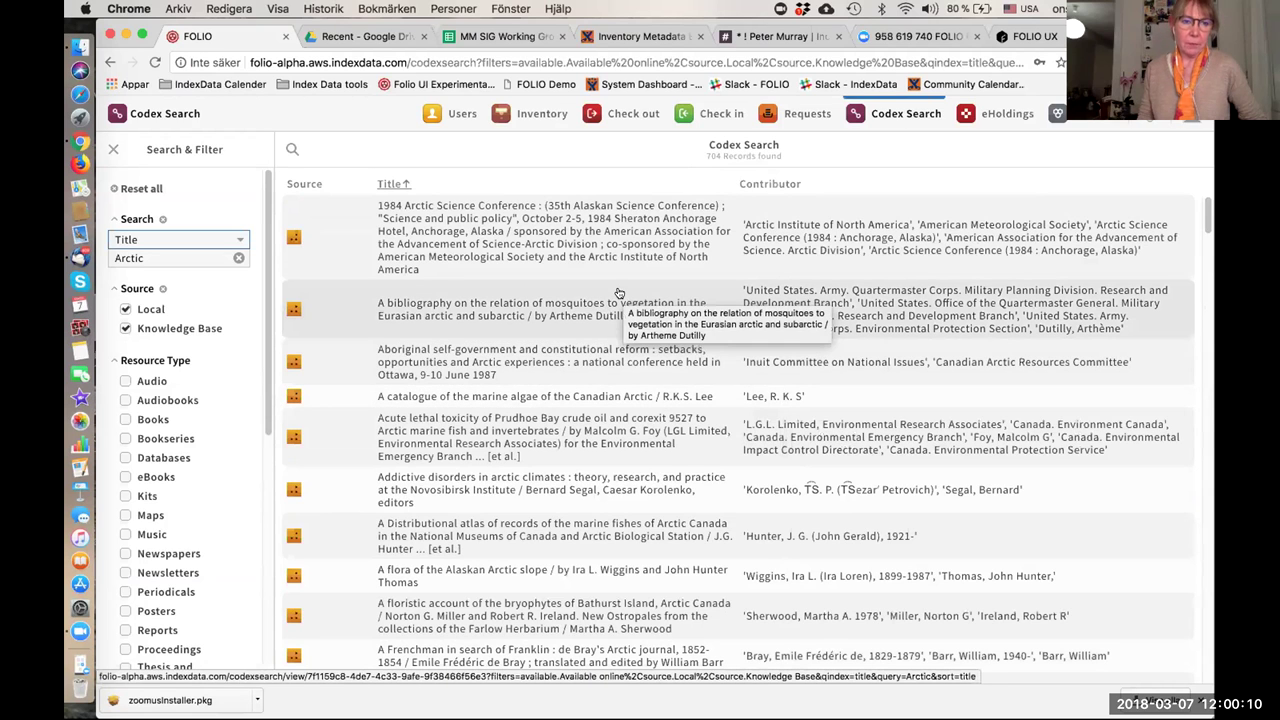
scroll(265, 470, down, 2)
scroll(265, 470, down, 5)
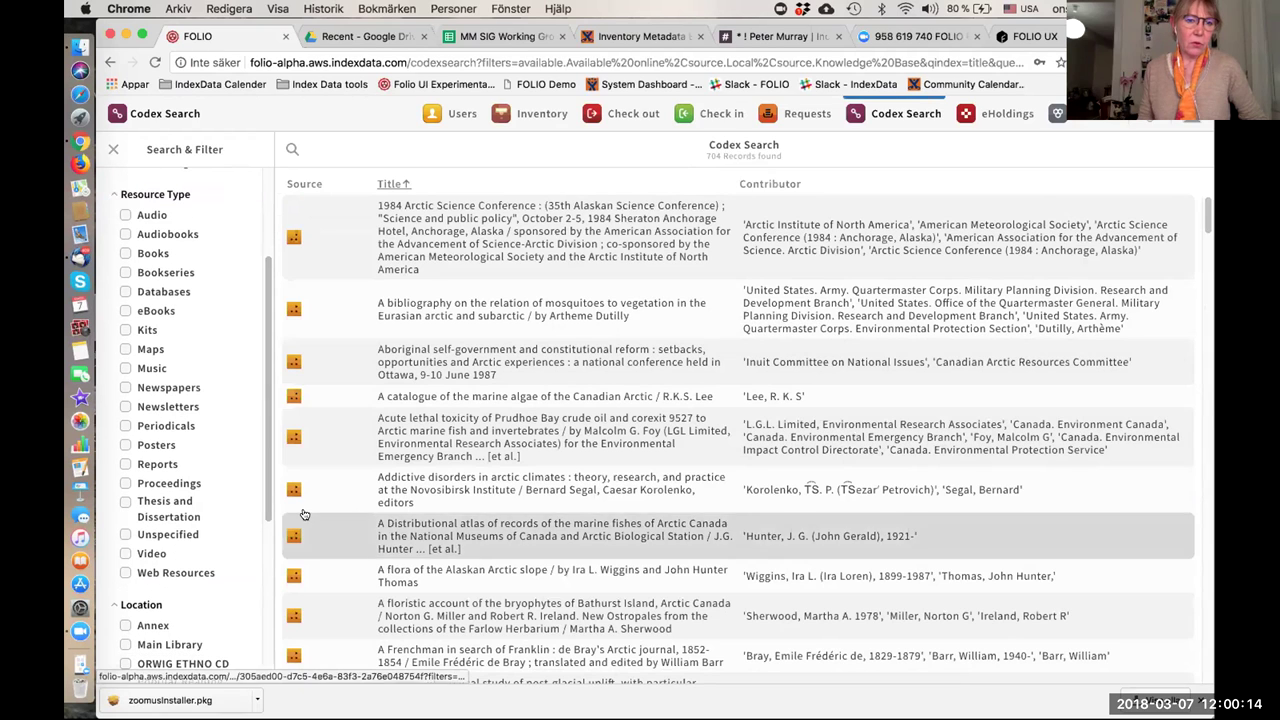
click(124, 426)
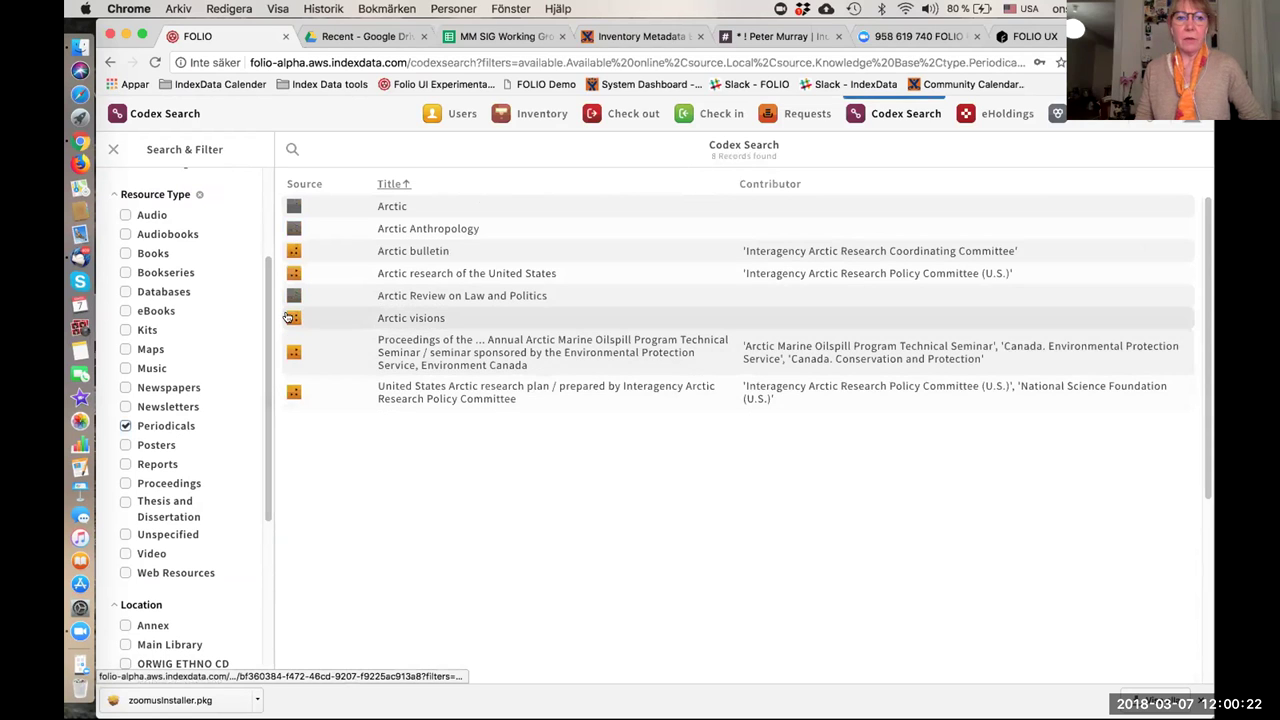
scroll(260, 314, up, 4)
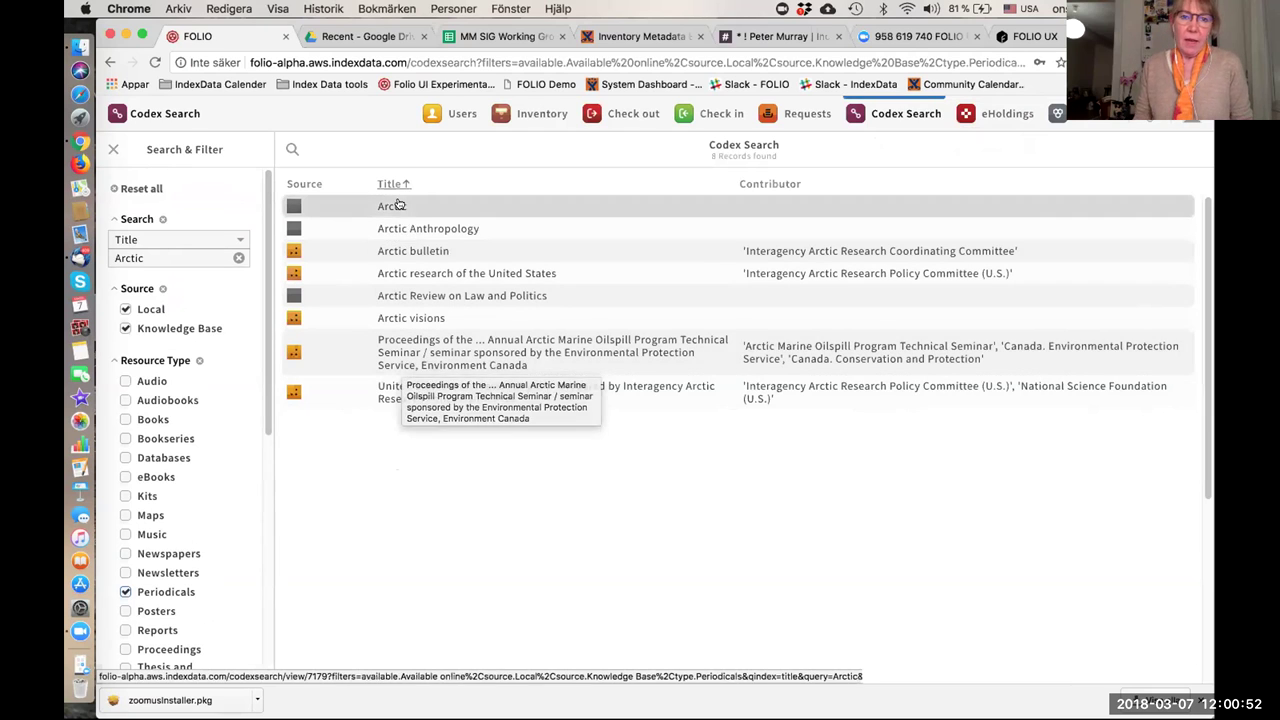
Open the Arctic bulletin record in Inventory to review its instance data and holdings, and reset the Inventory search and filters.
click(390, 252)
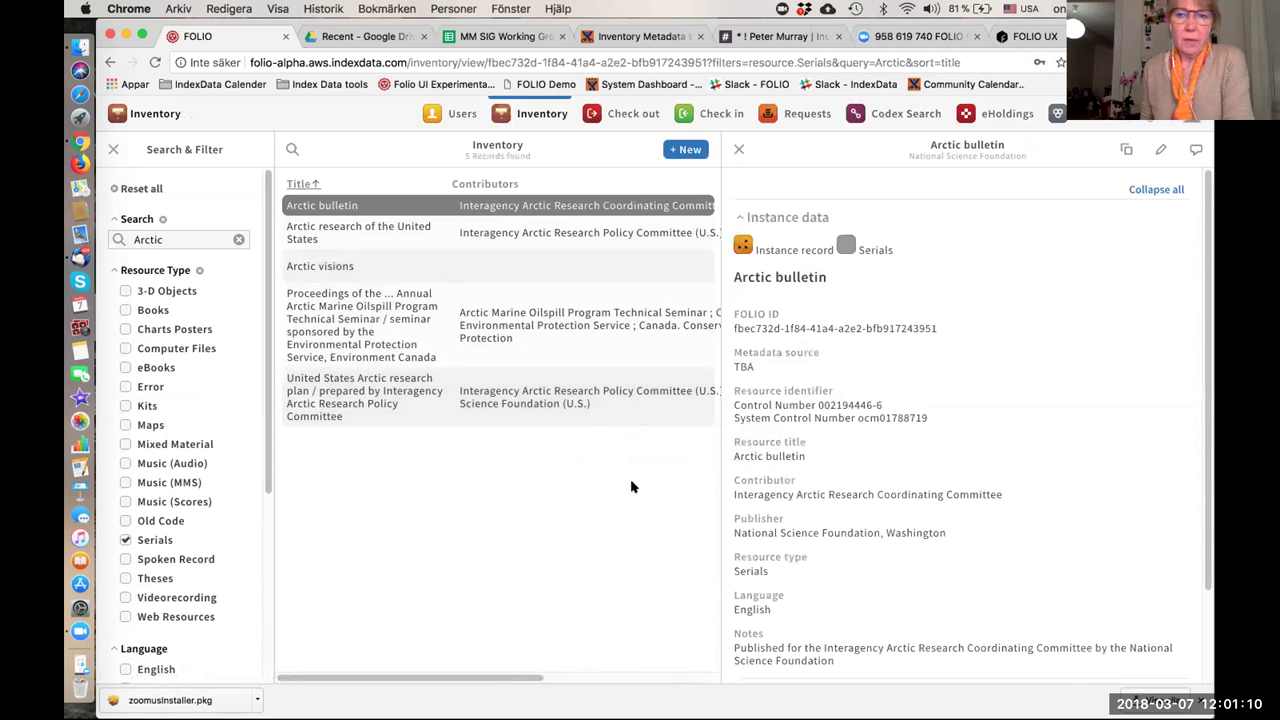
scroll(908, 368, down, 3)
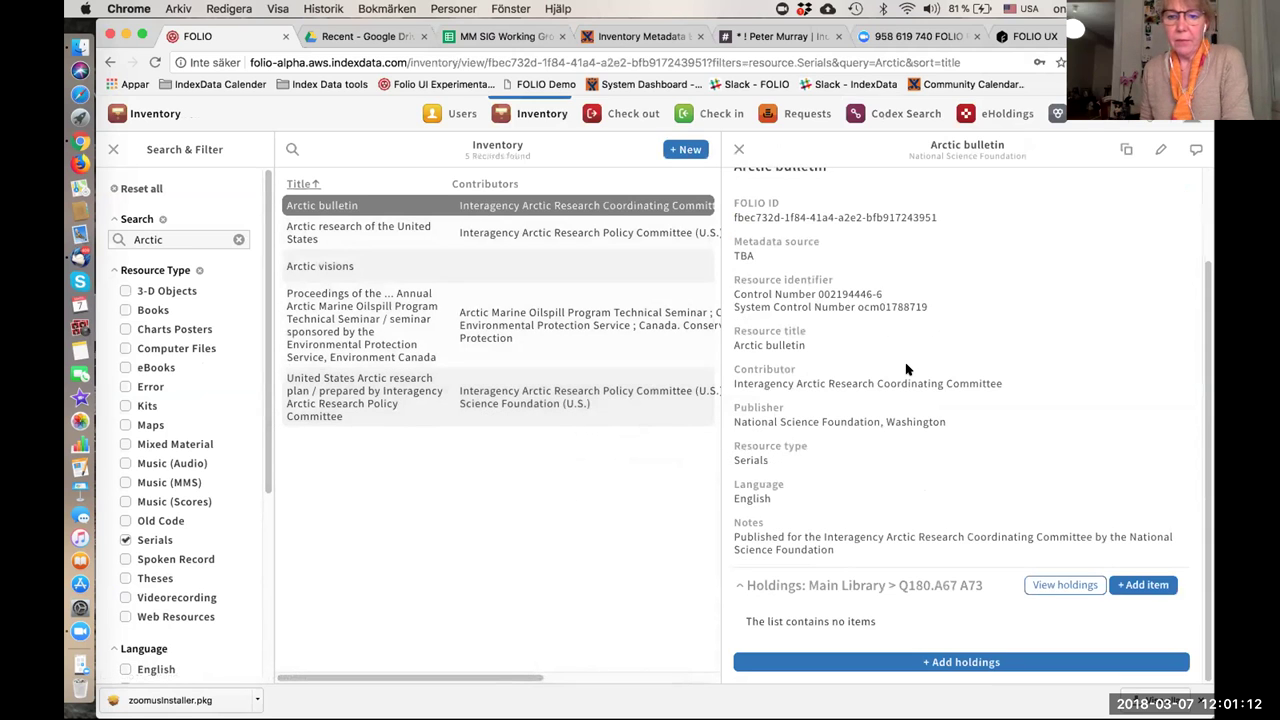
scroll(908, 368, up, 3)
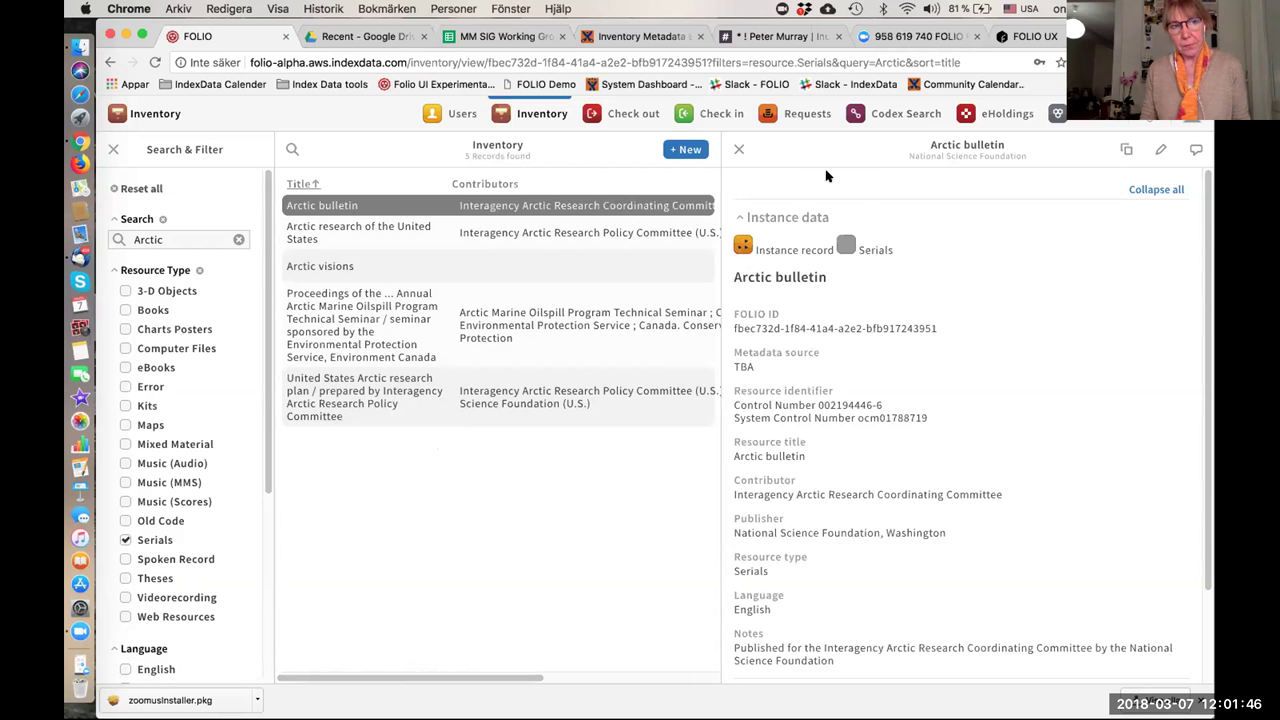
click(110, 189)
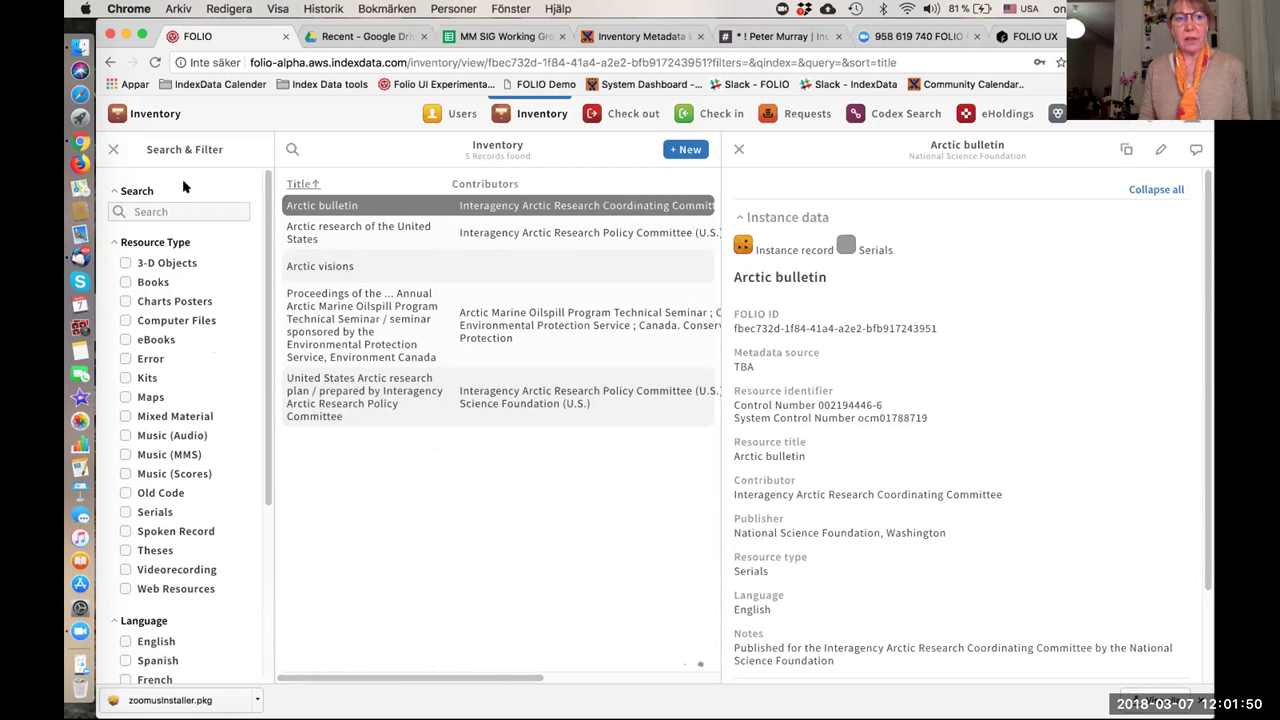